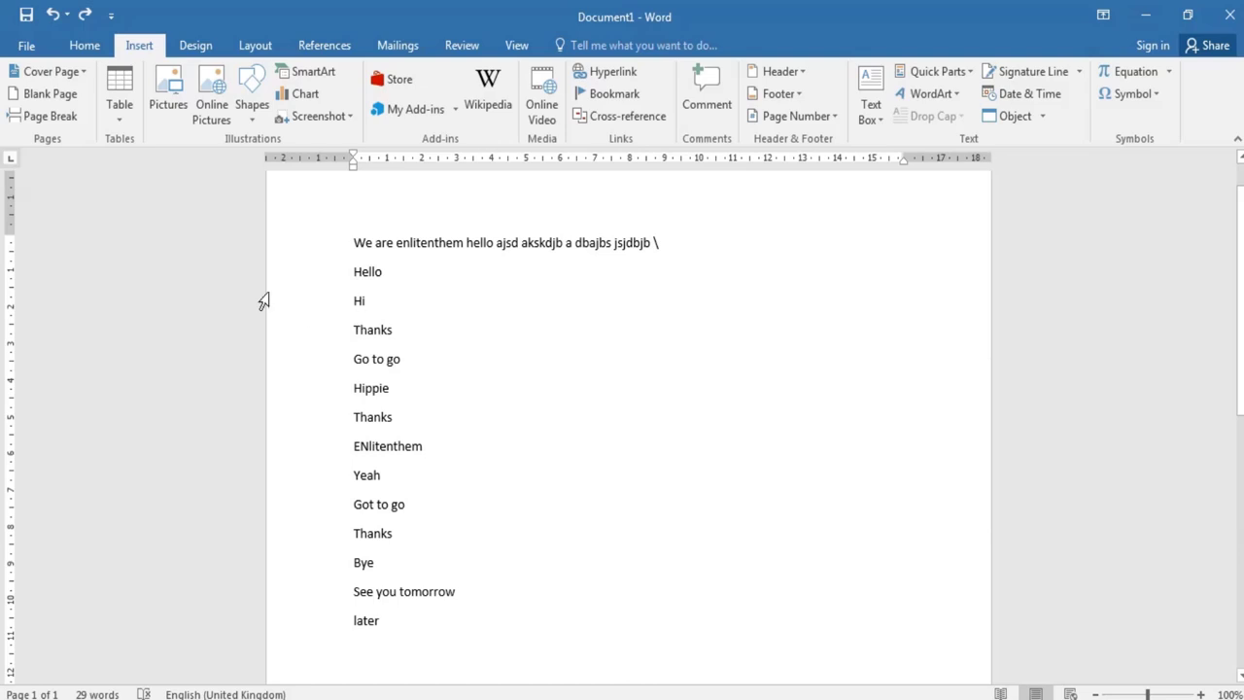
# - Try out the Austin cover page, inspect its title placeholder, then undo the insertion
pyautogui.click(70, 74)
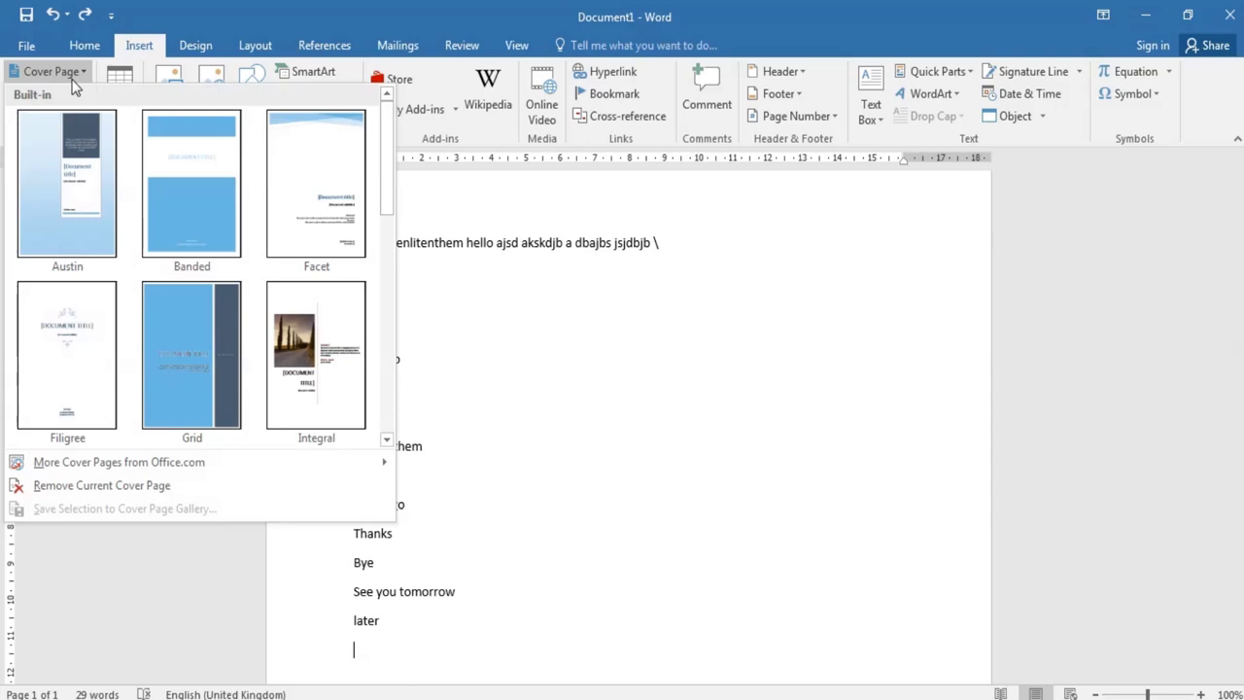
pyautogui.click(80, 234)
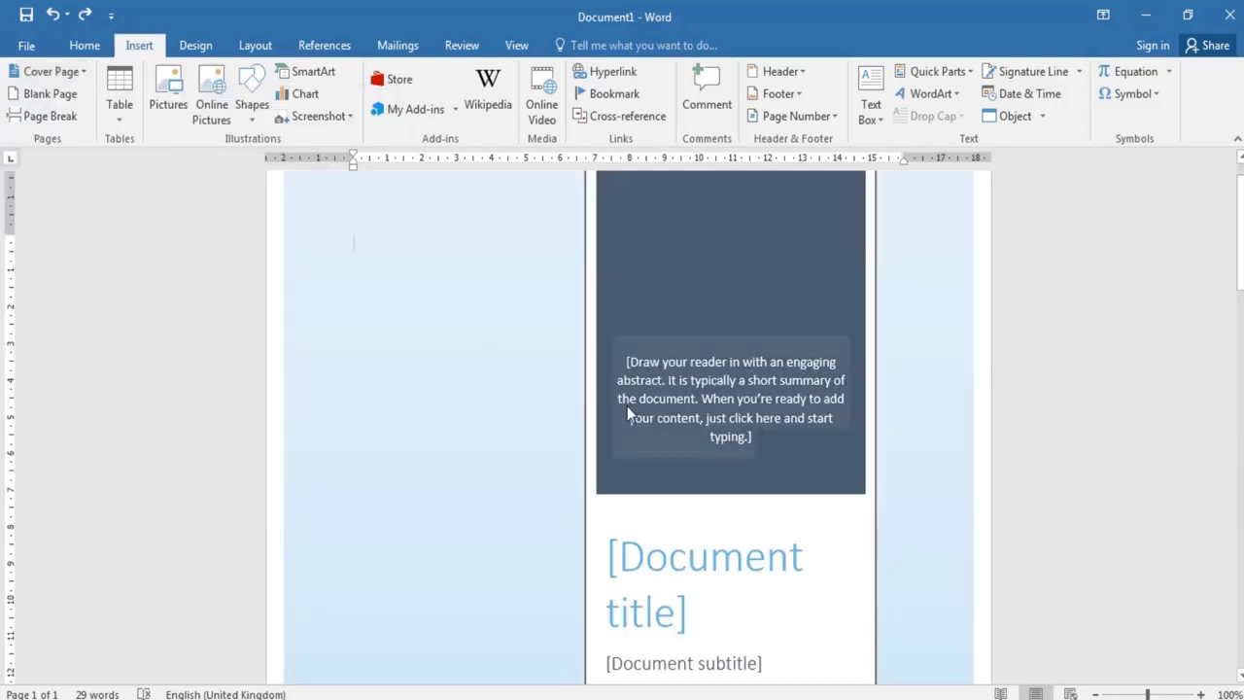
pyautogui.scroll(-3, 678, 453)
pyautogui.scroll(-5, 678, 453)
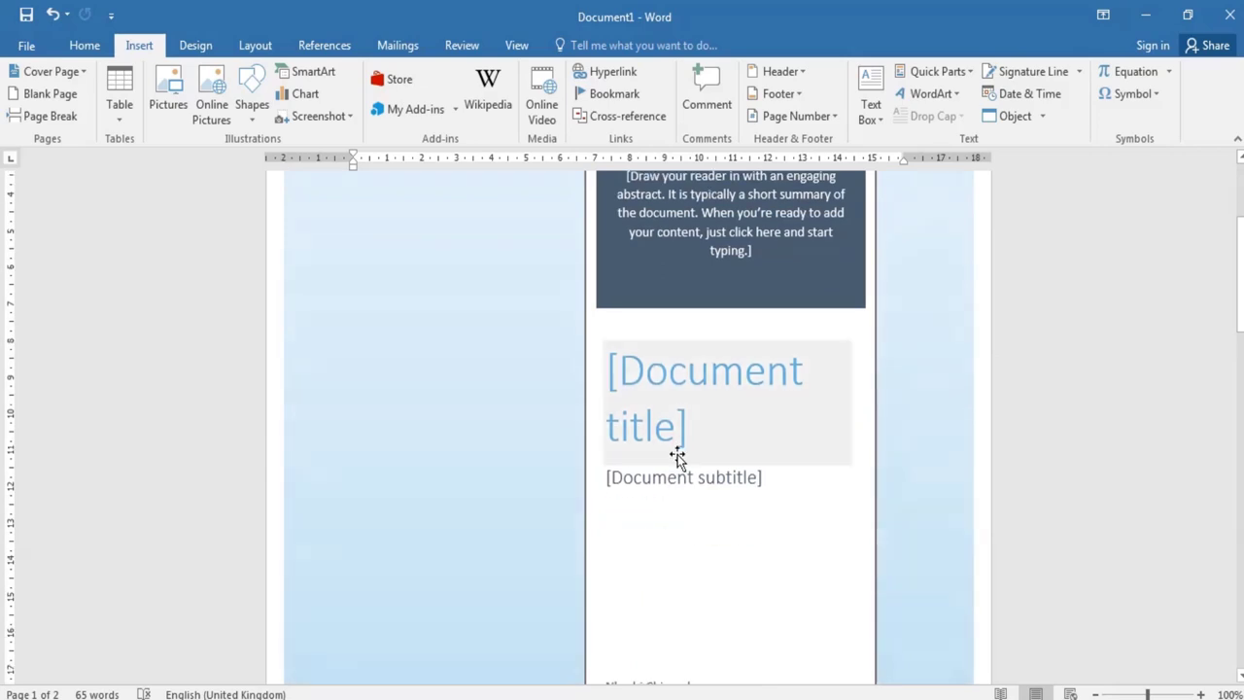
pyautogui.scroll(2, 678, 460)
pyautogui.scroll(7, 678, 460)
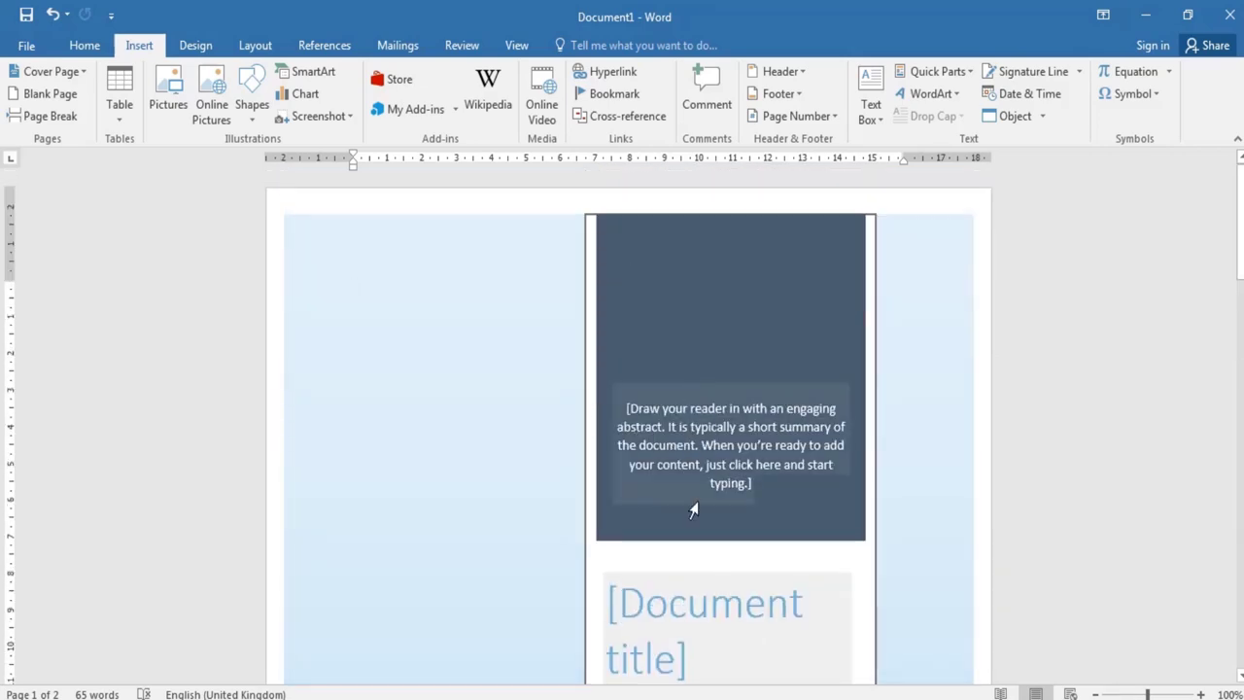
pyautogui.scroll(-2, 727, 561)
pyautogui.scroll(-1, 727, 560)
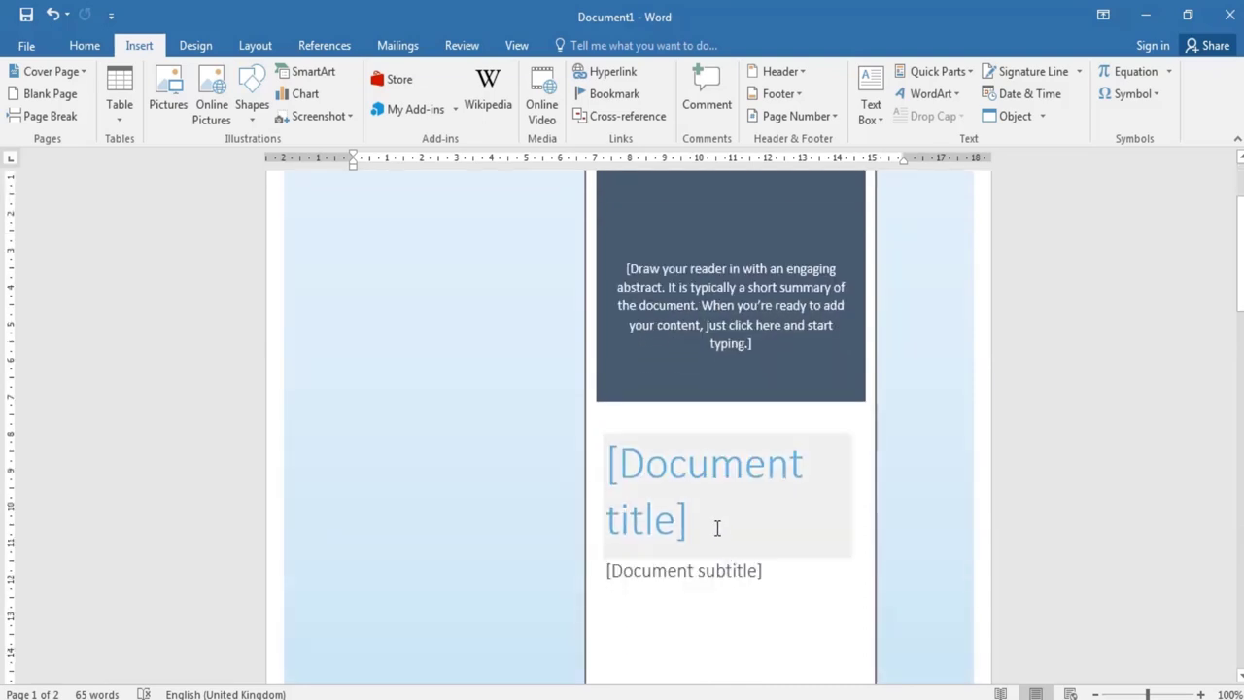
pyautogui.click(716, 528)
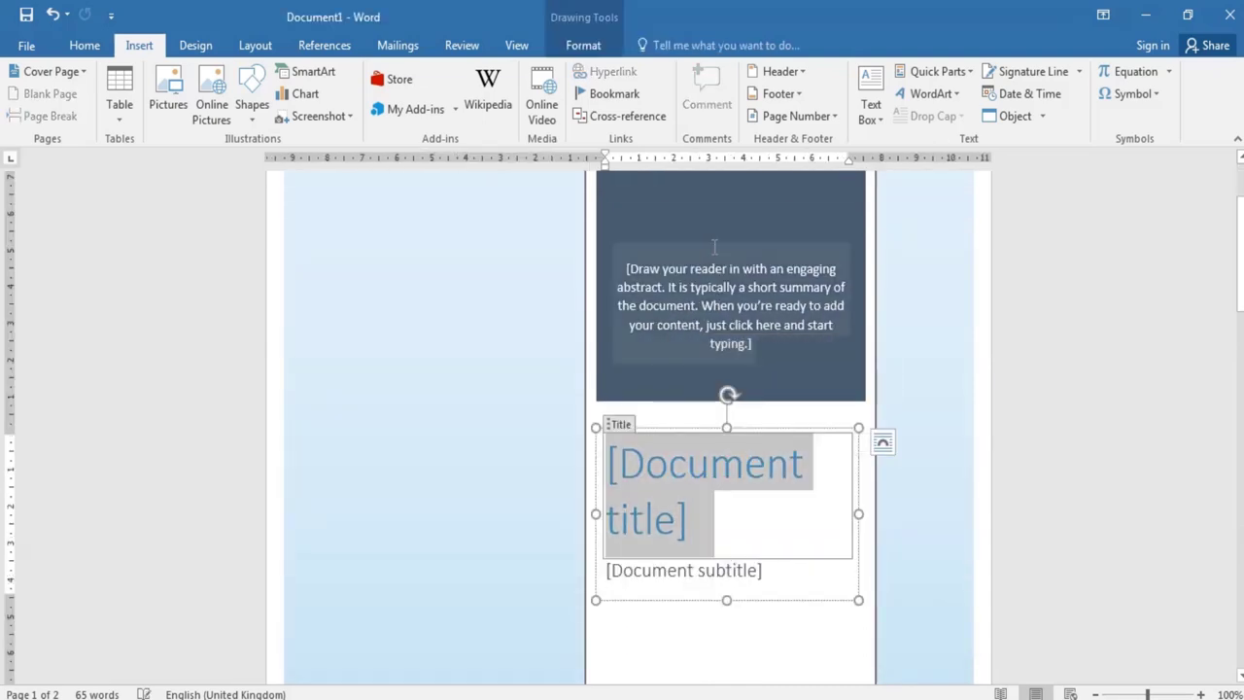
pyautogui.scroll(-4, 753, 418)
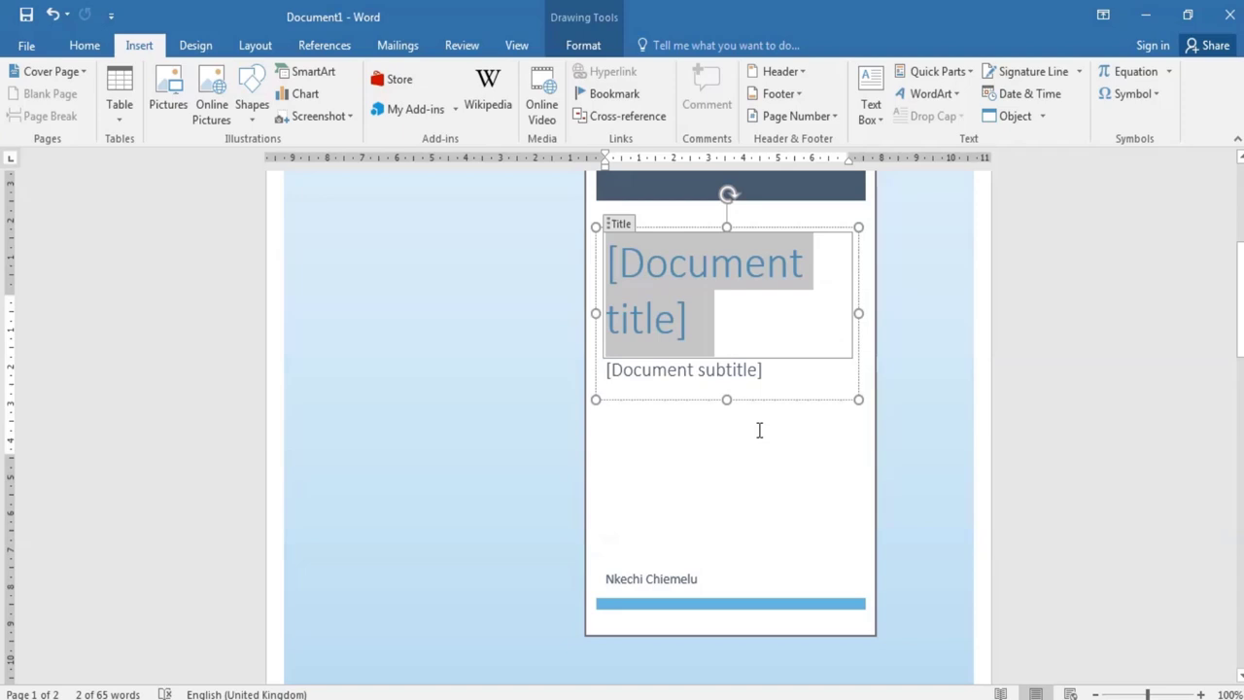
pyautogui.scroll(5, 542, 374)
pyautogui.scroll(3, 542, 374)
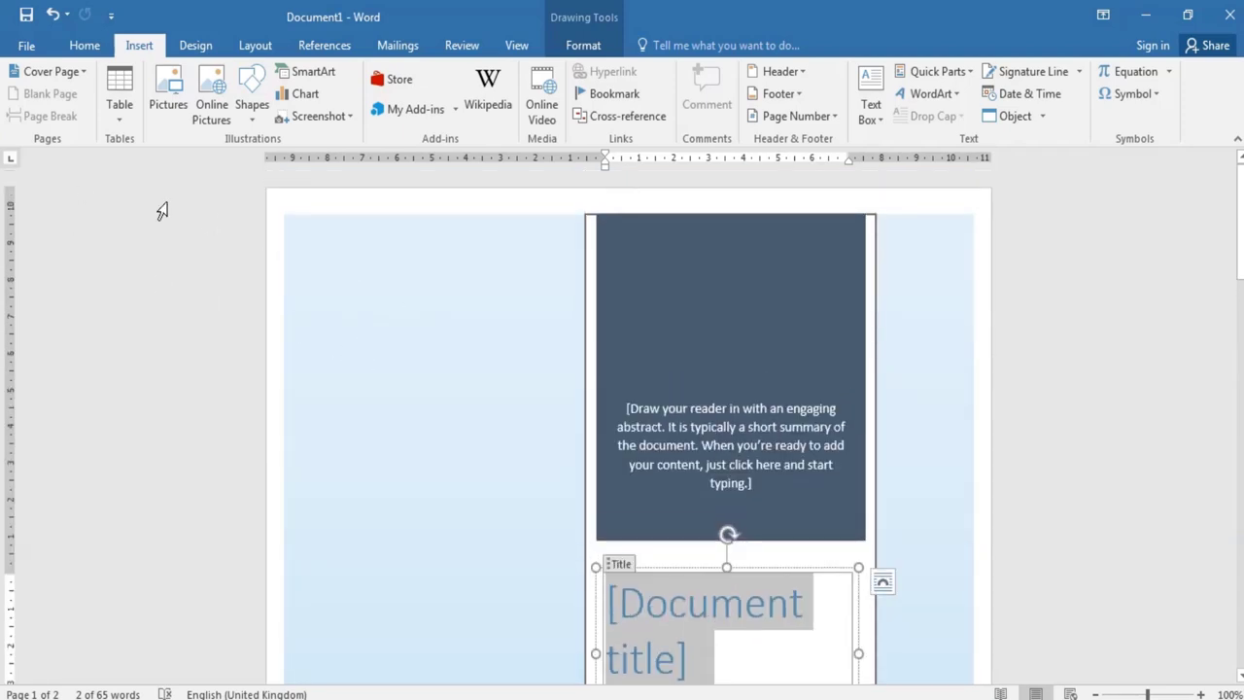
pyautogui.click(54, 14)
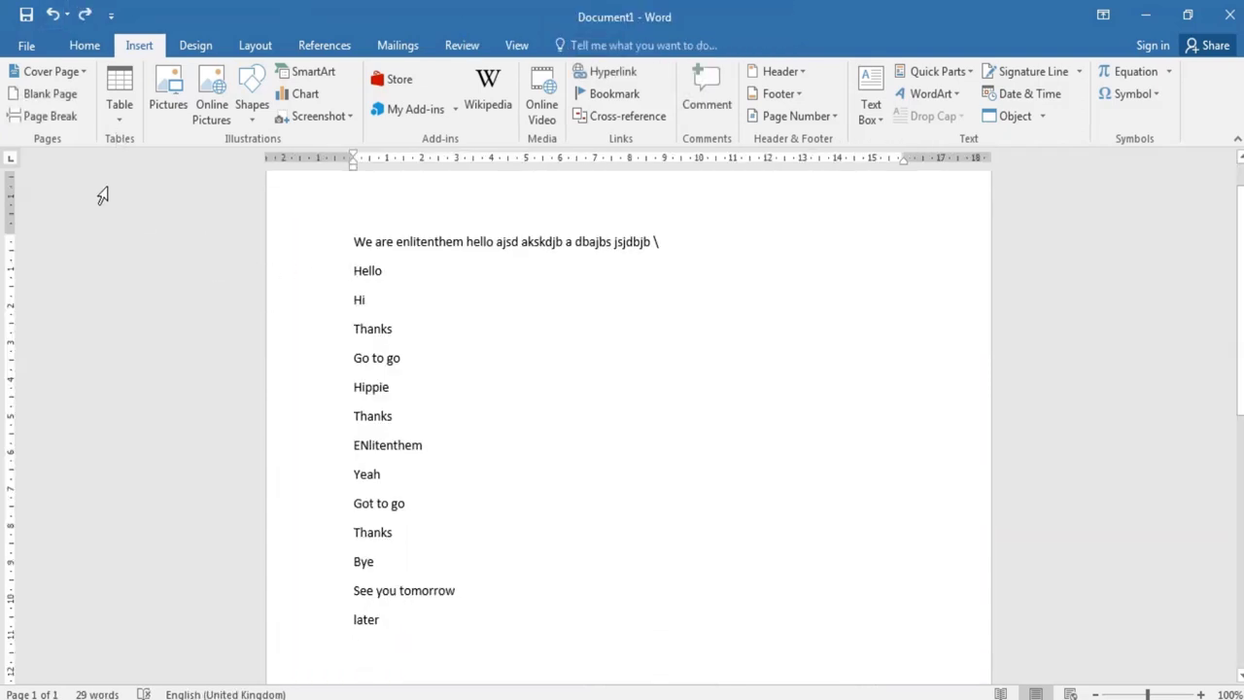
# - Insert a page break after the final sample-text line, creating a blank page 2
pyautogui.scroll(-1, 662, 364)
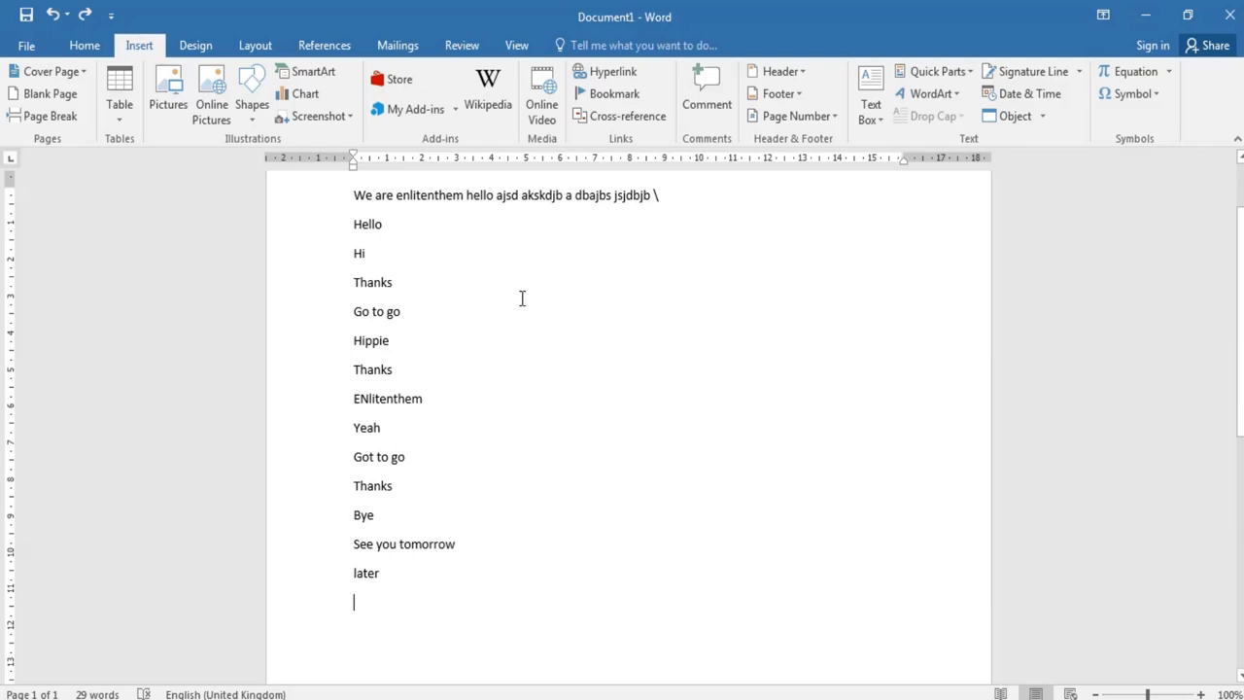
pyautogui.scroll(2, 584, 300)
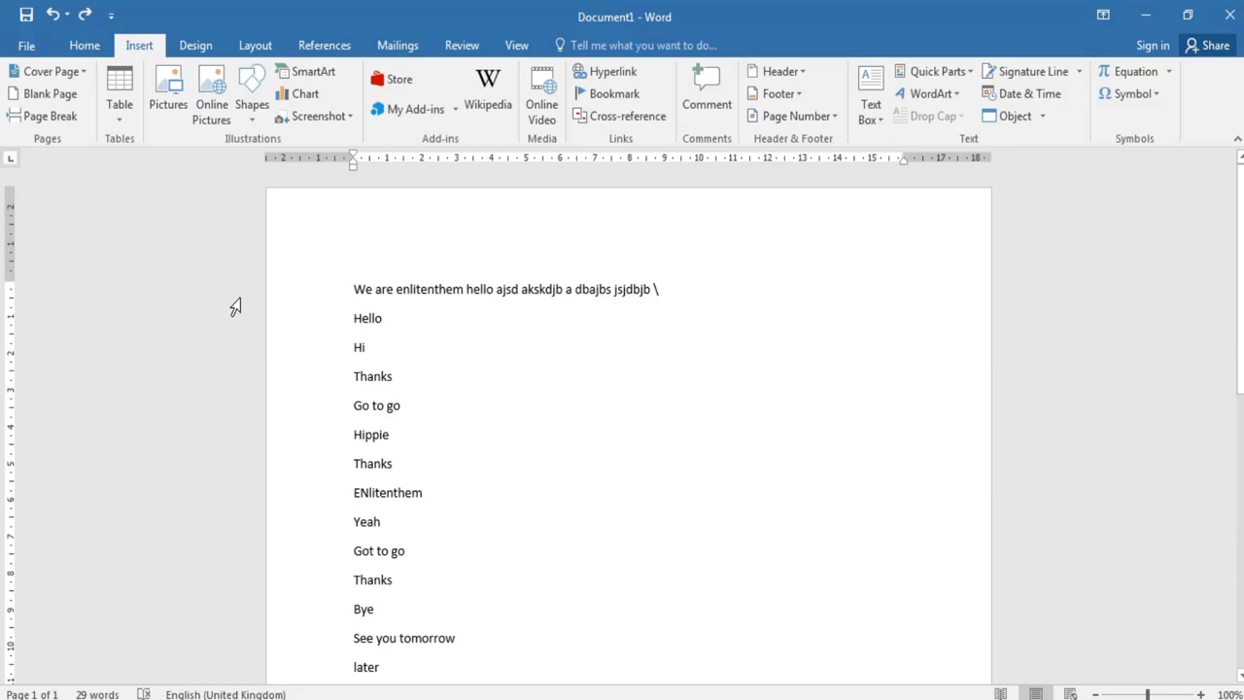
pyautogui.click(48, 118)
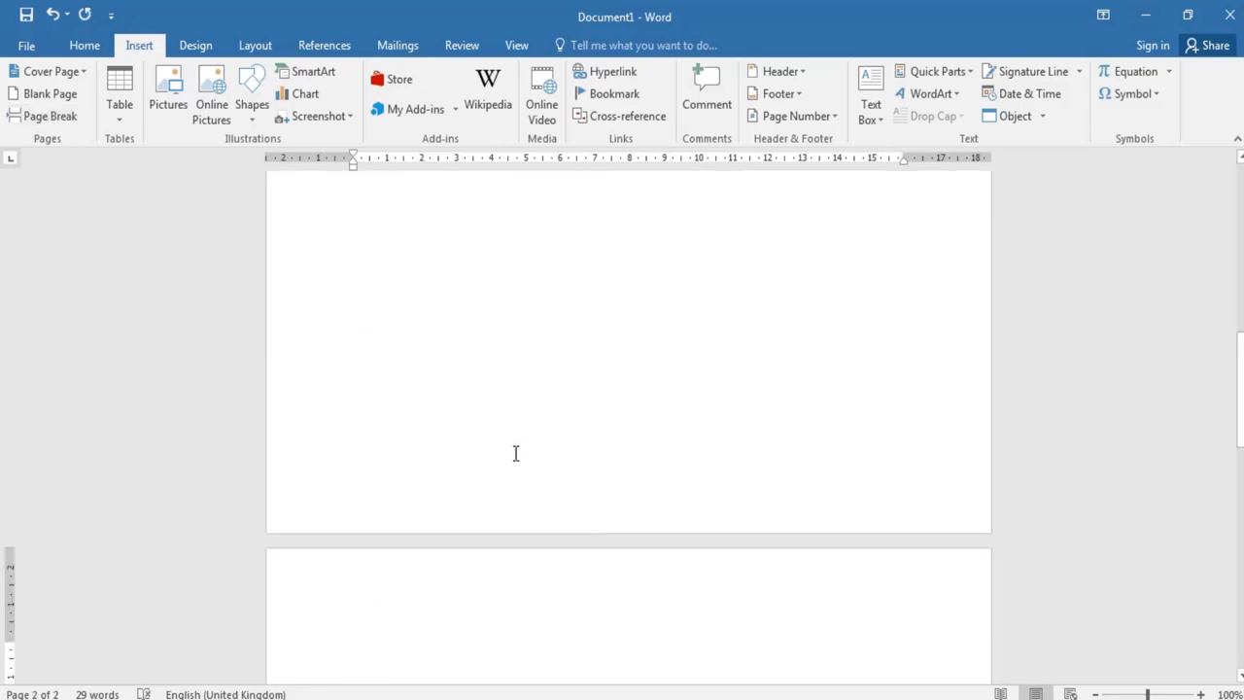
pyautogui.scroll(-1, 655, 533)
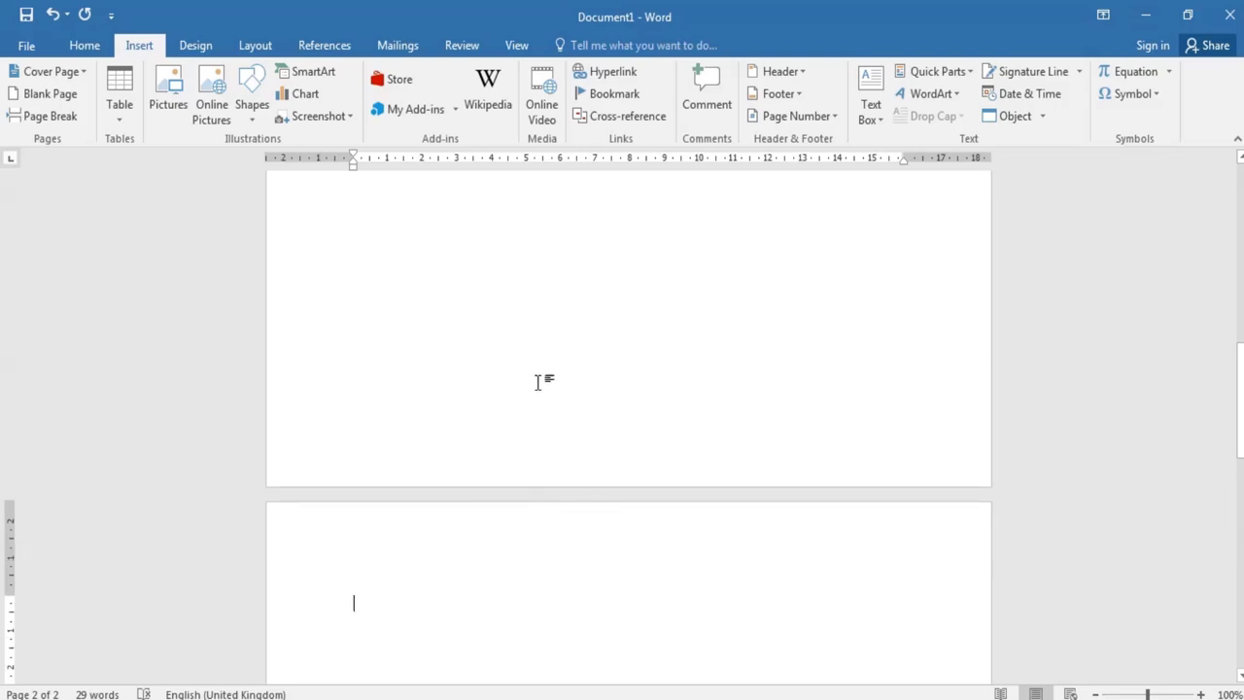
pyautogui.scroll(1, 537, 377)
pyautogui.scroll(3, 535, 377)
pyautogui.scroll(-4, 531, 360)
pyautogui.scroll(5, 531, 430)
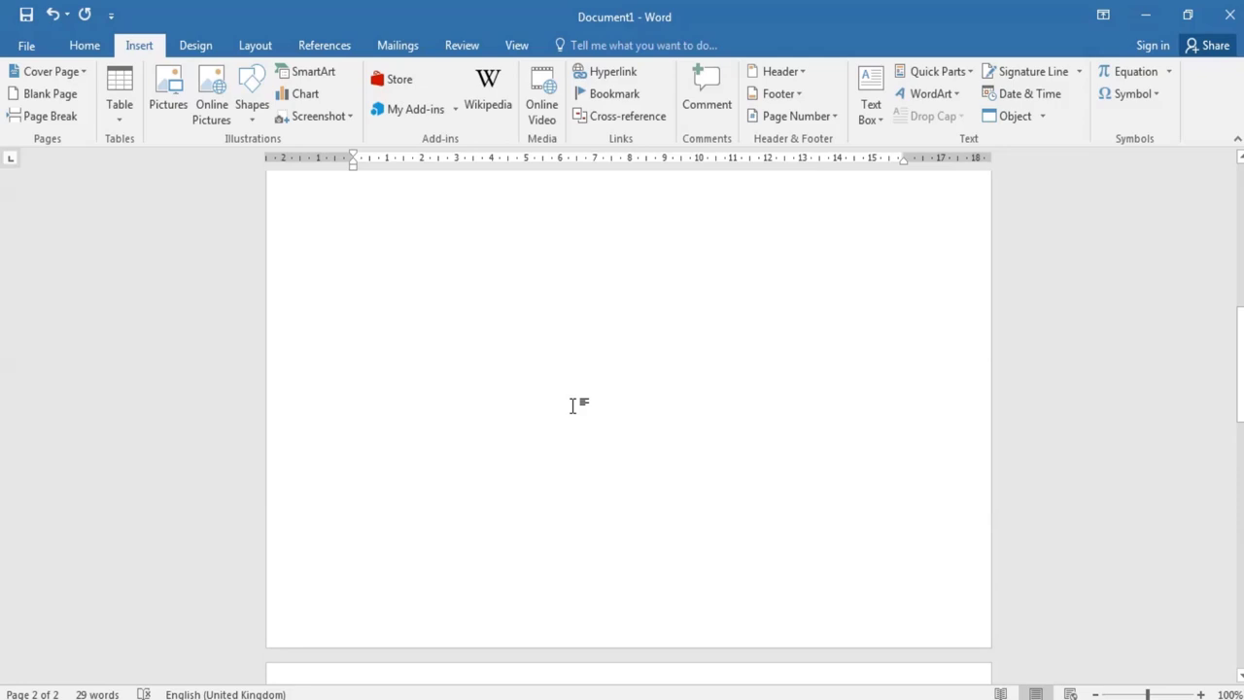
pyautogui.scroll(5, 576, 406)
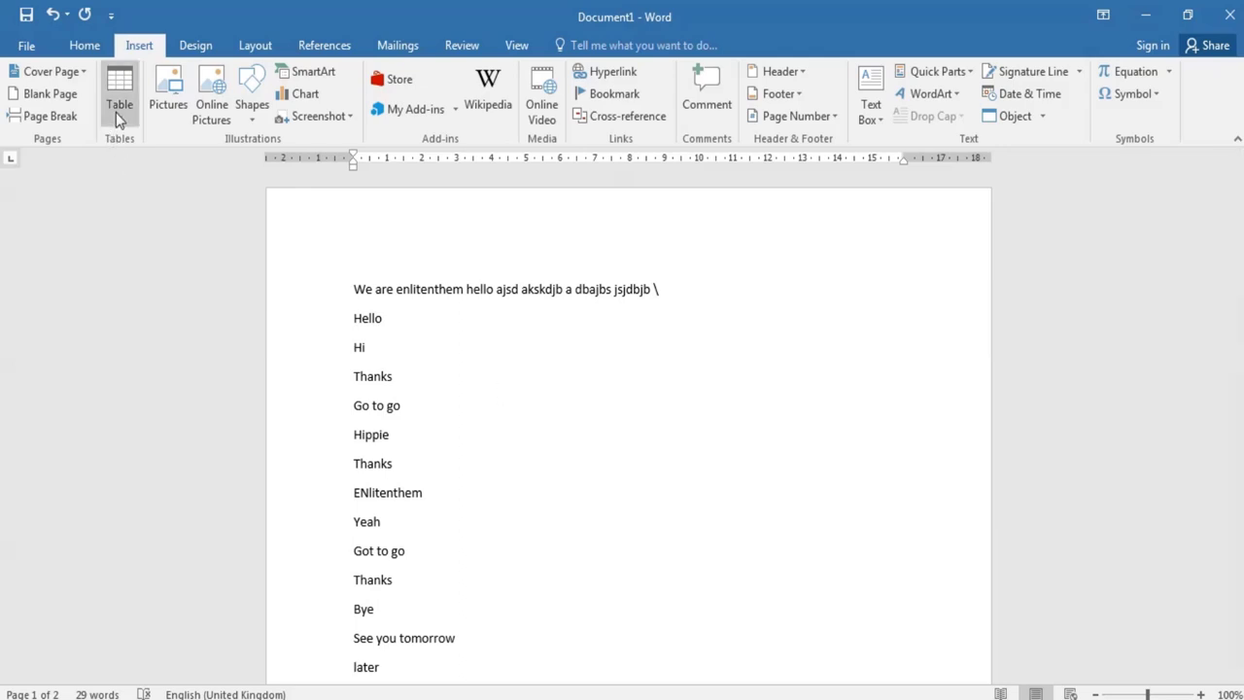
# - Add a blank line after 'Later' and insert an empty 2x2 table there
pyautogui.scroll(-3, 422, 308)
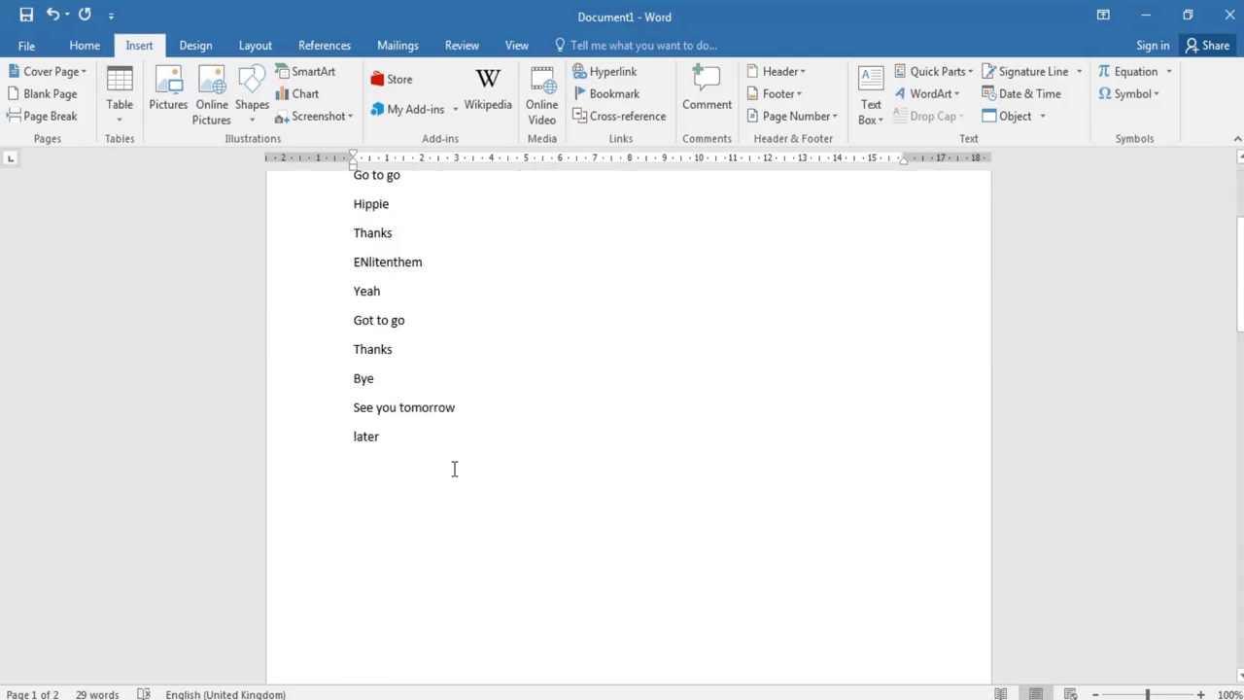
pyautogui.click(383, 436)
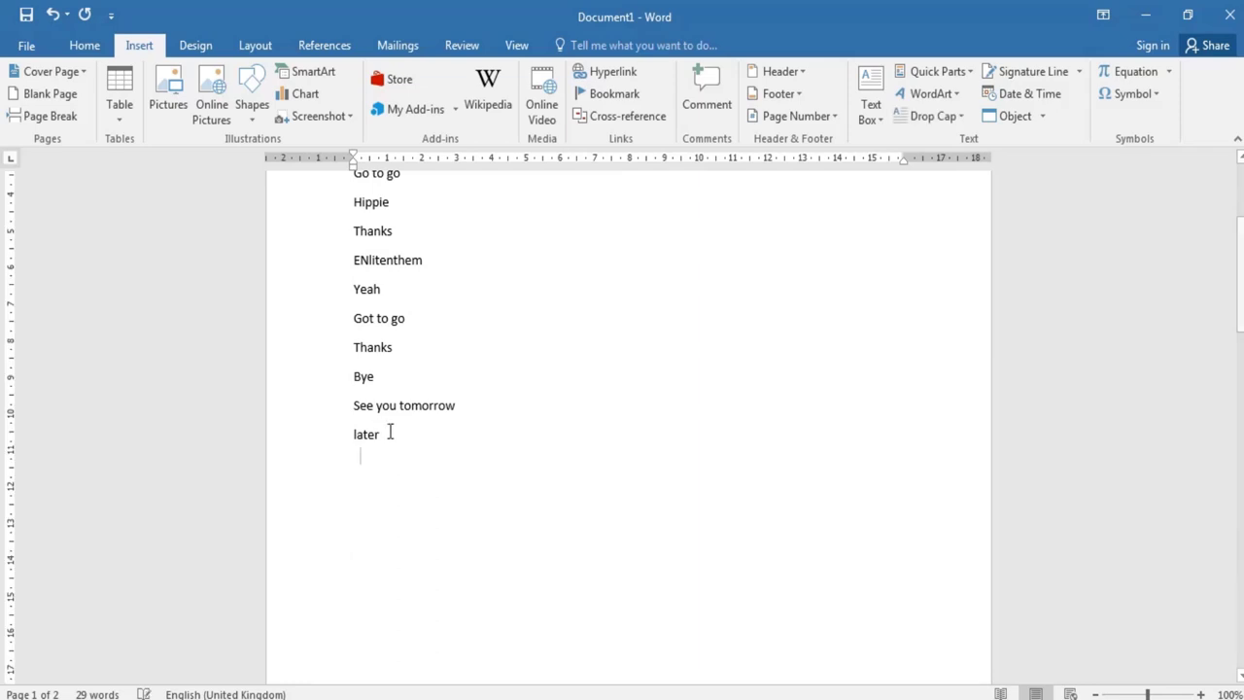
pyautogui.press('Return')
pyautogui.press('Return')
pyautogui.click(117, 107)
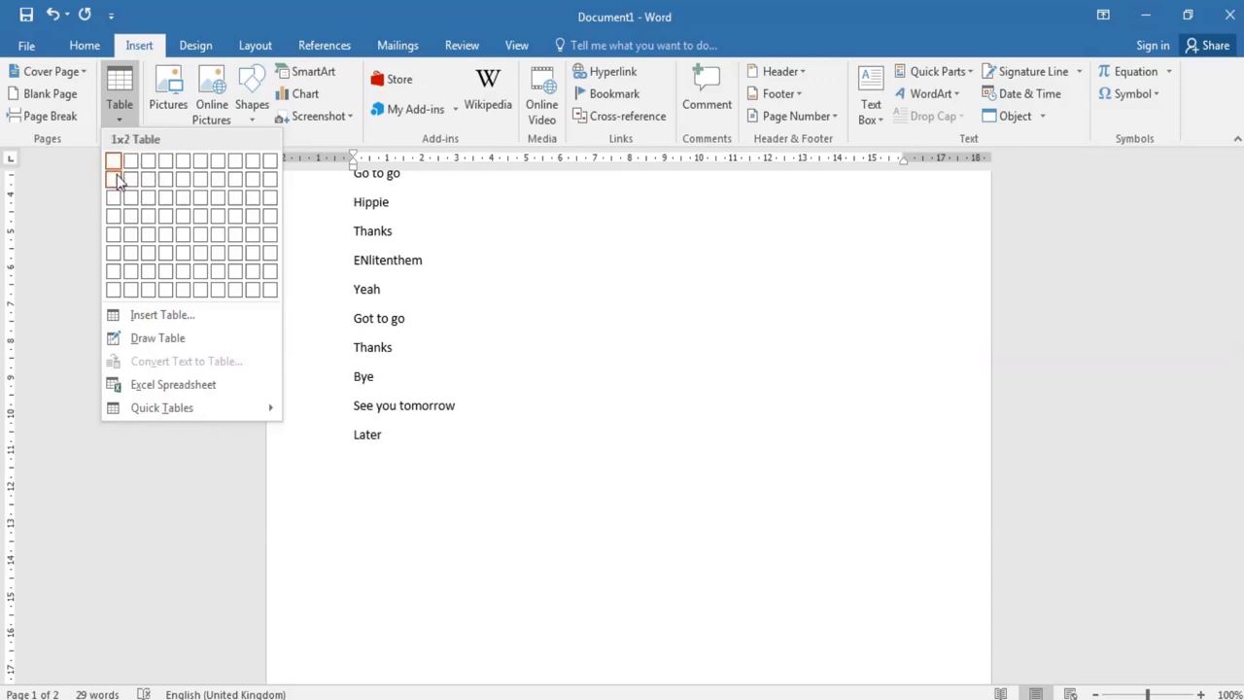
pyautogui.click(130, 185)
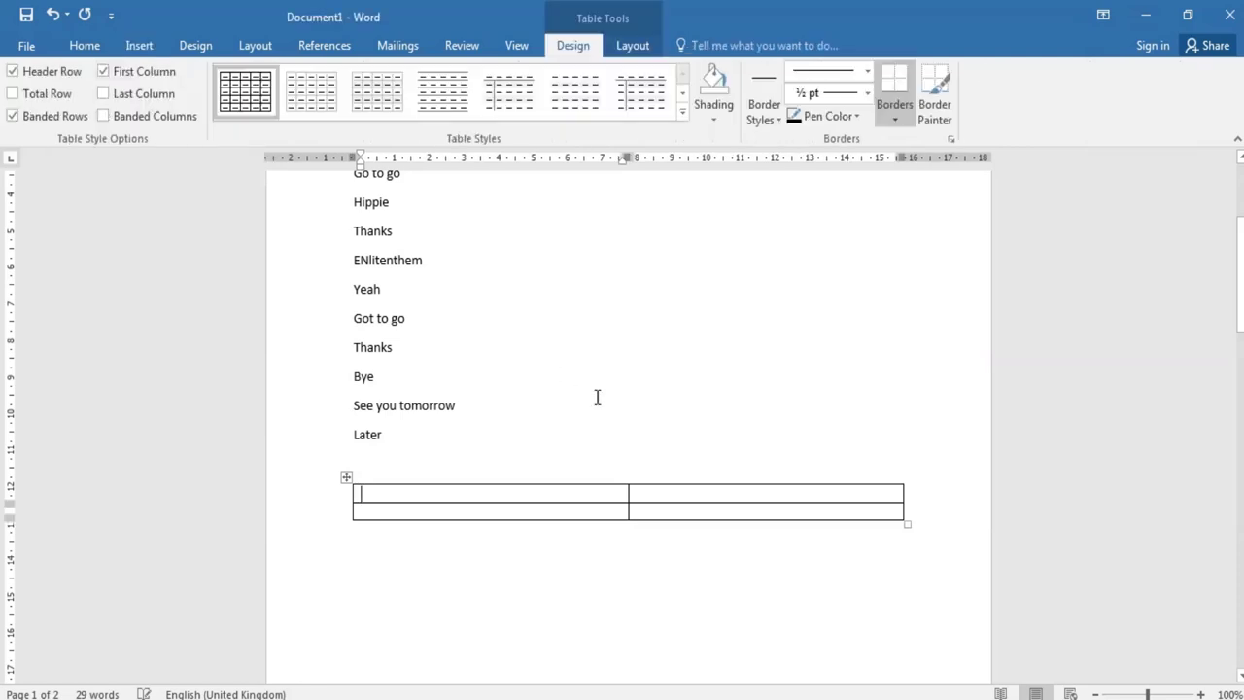
pyautogui.scroll(1, 629, 428)
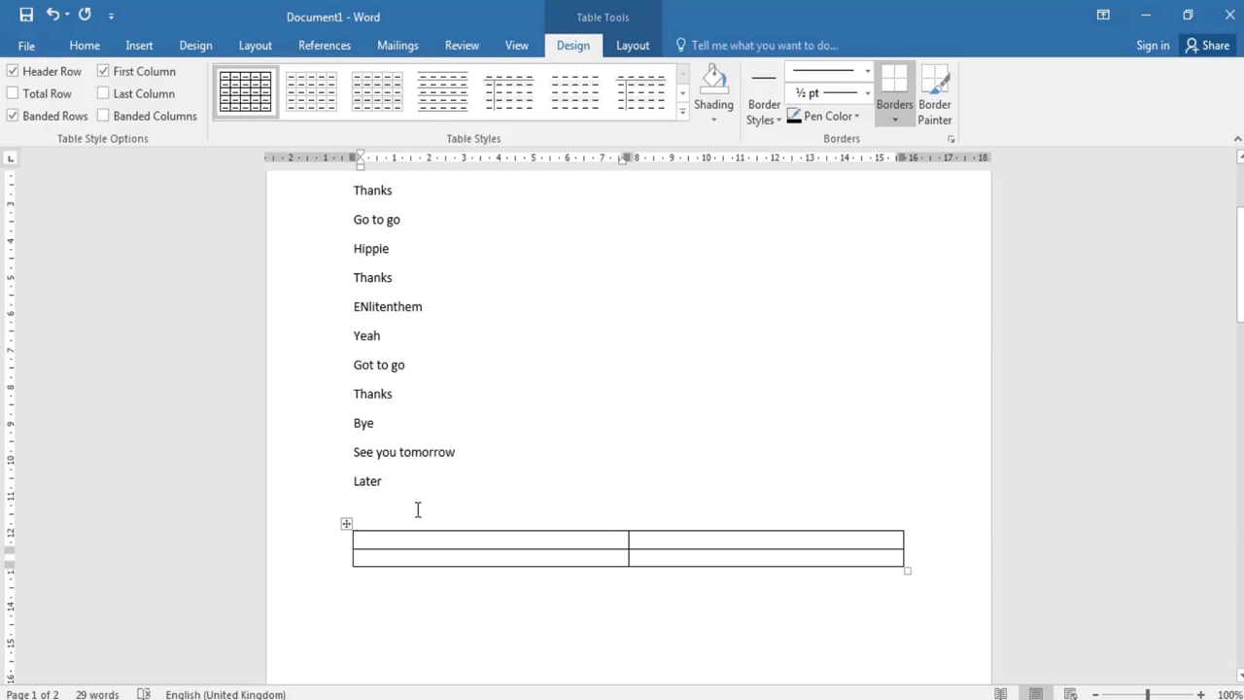
pyautogui.scroll(3, 417, 509)
pyautogui.scroll(1, 467, 368)
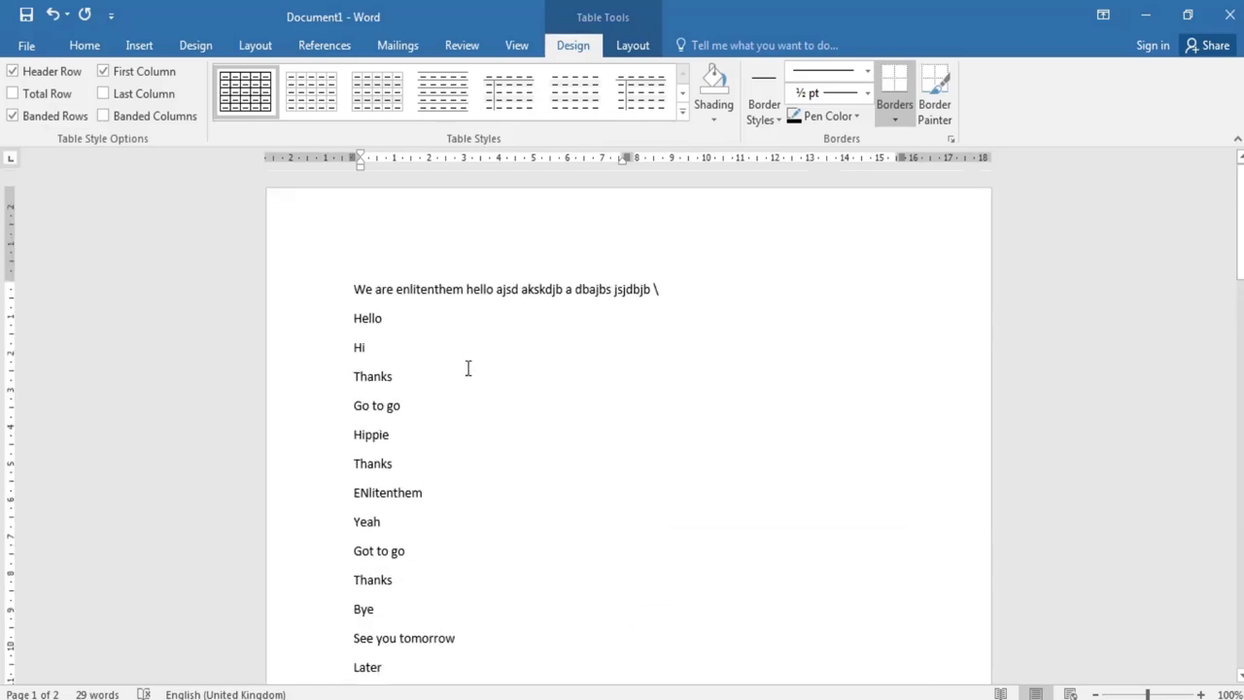
# - Insert the youtube image from the Pictures library below the 'Hi' line
pyautogui.click(139, 45)
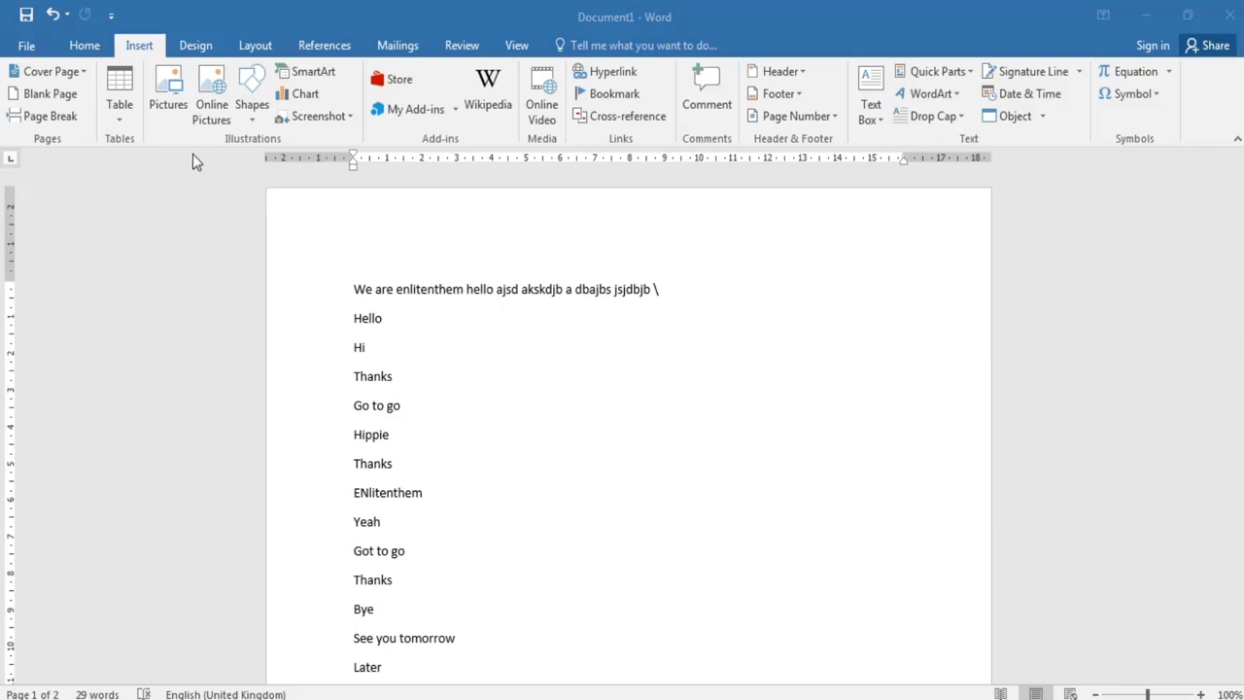
pyautogui.click(171, 117)
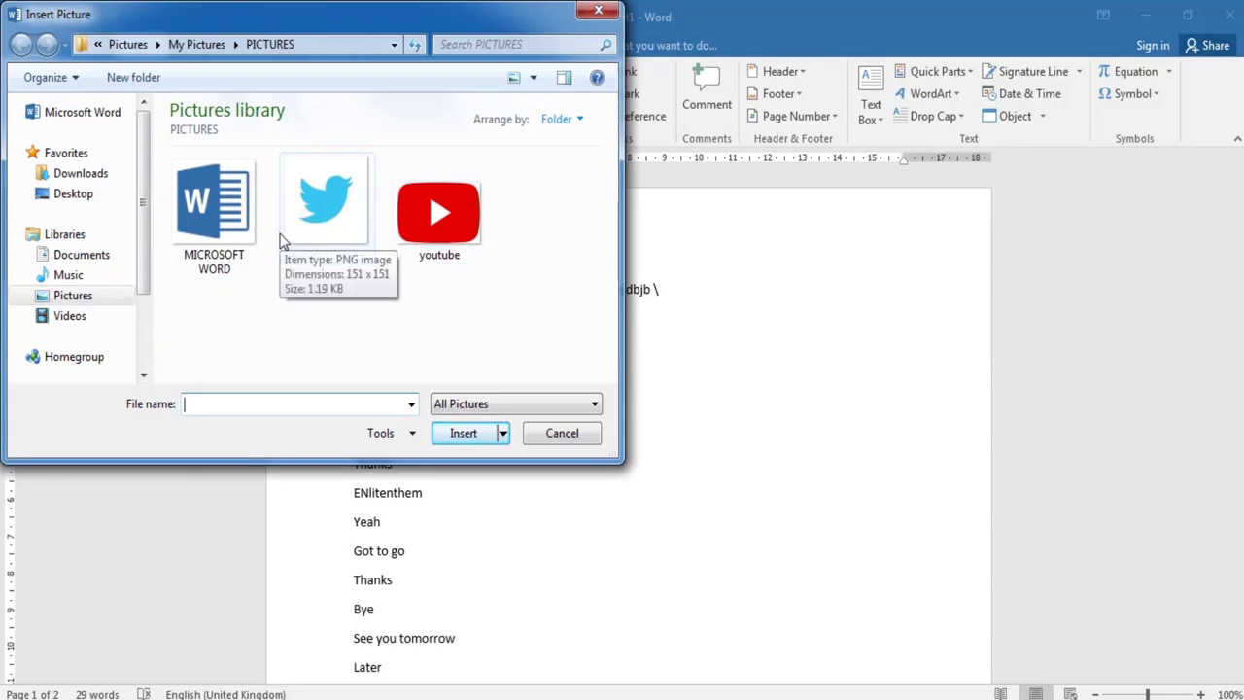
pyautogui.doubleClick(438, 216)
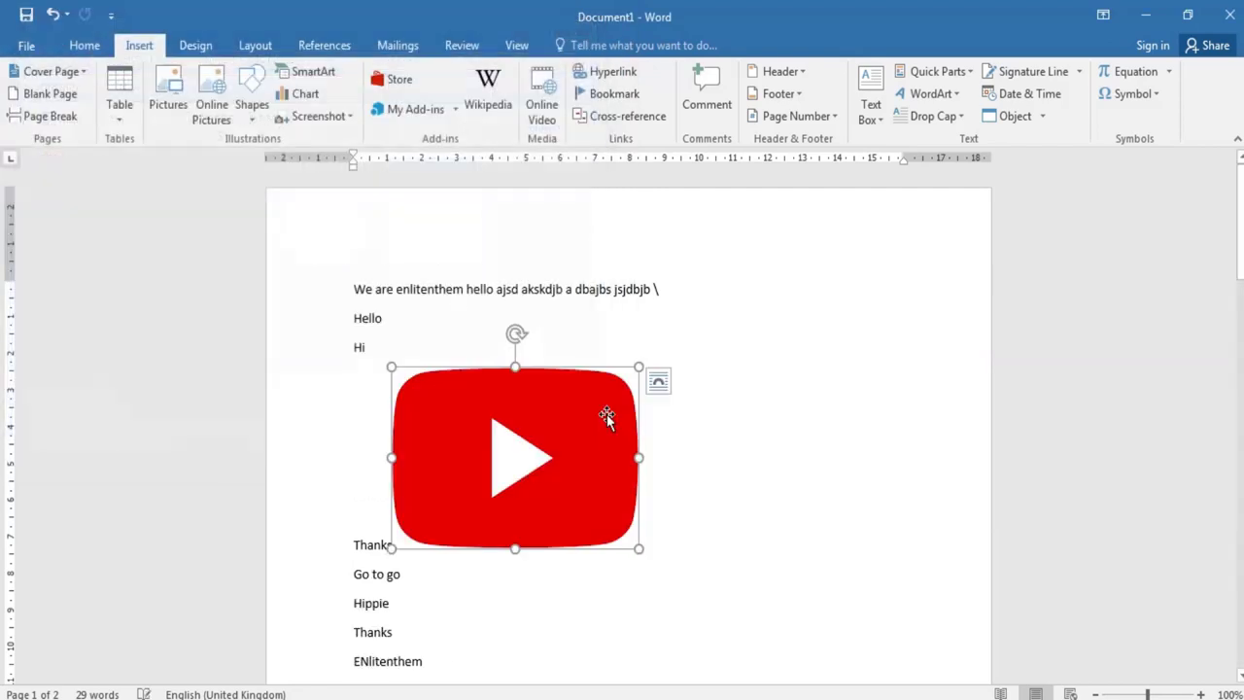
pyautogui.scroll(-1, 633, 444)
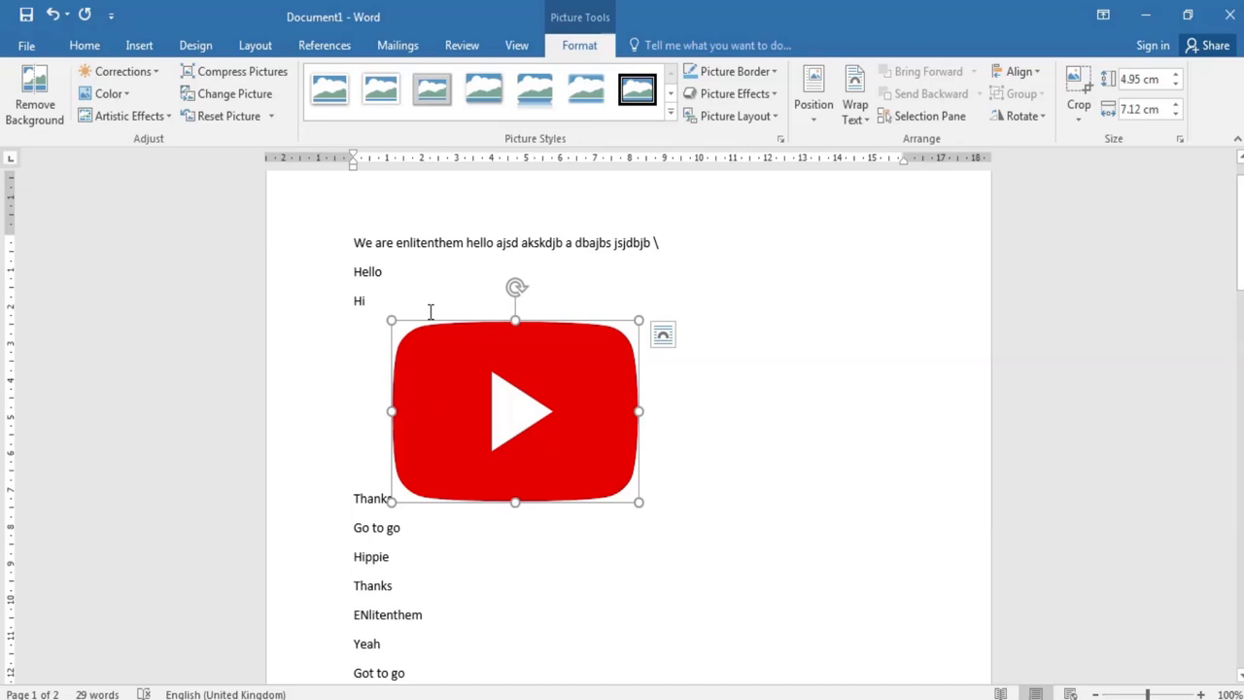
pyautogui.click(139, 45)
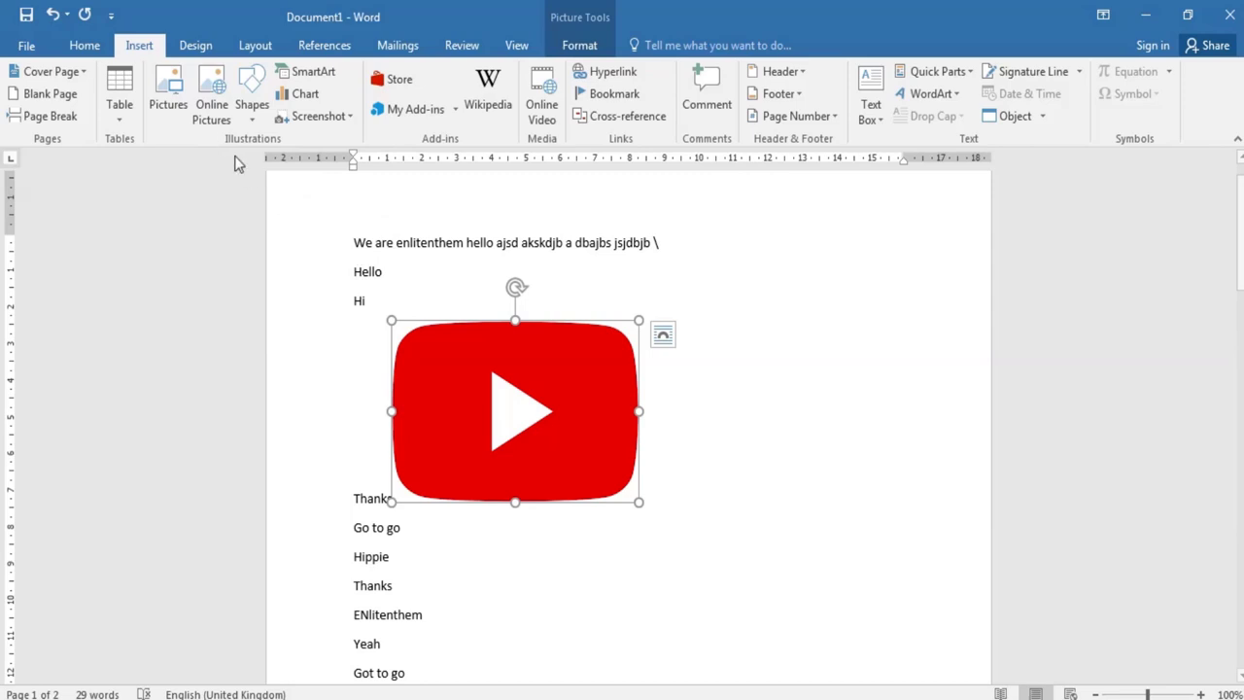
pyautogui.click(218, 118)
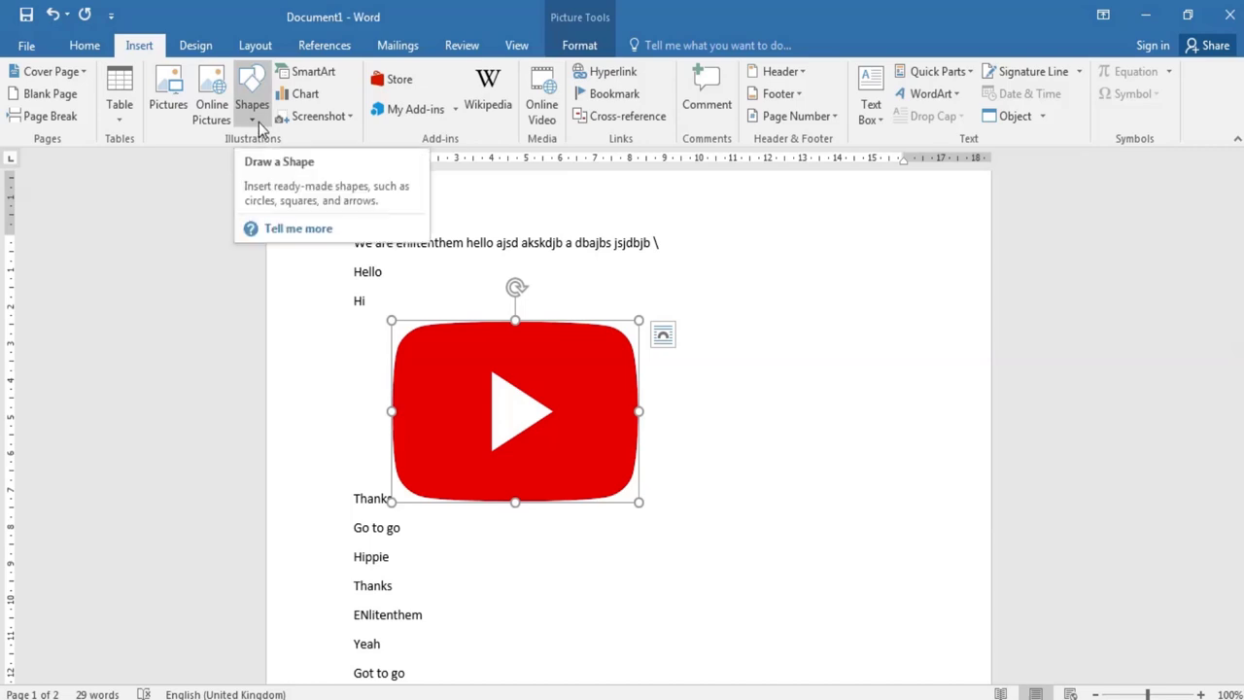
# - Draw a blue rectangle, about 1.59 cm by 8.52 cm, beneath the table
pyautogui.click(259, 122)
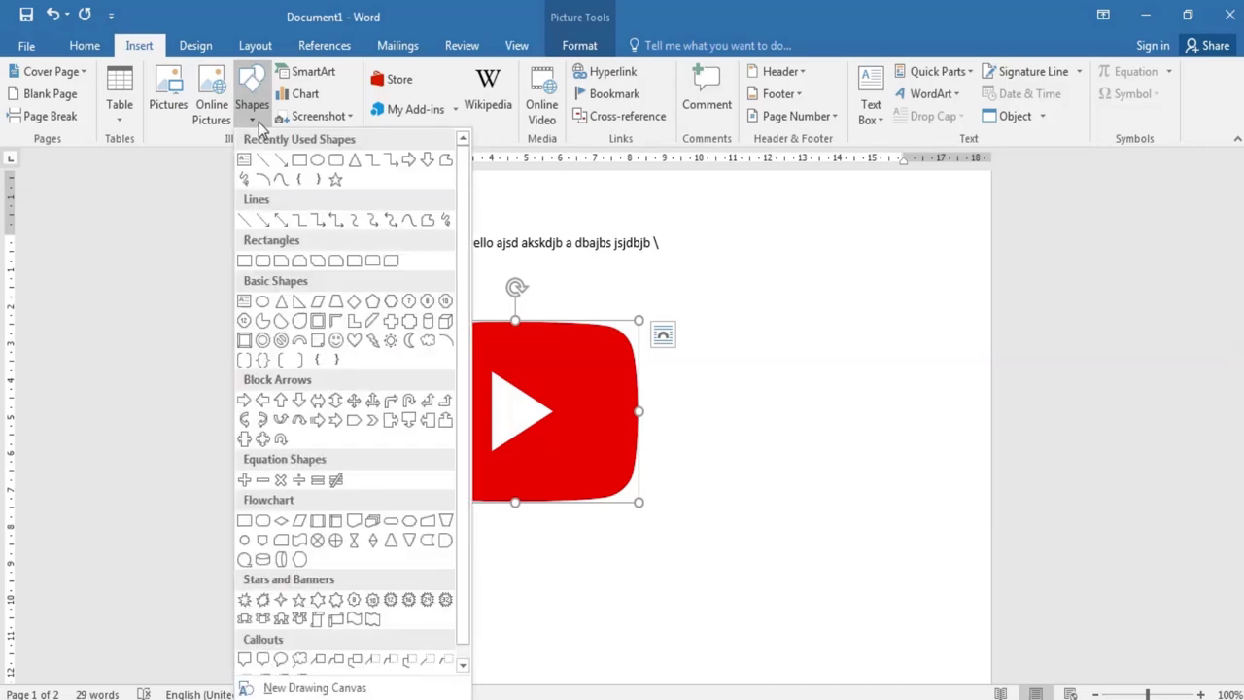
pyautogui.click(299, 159)
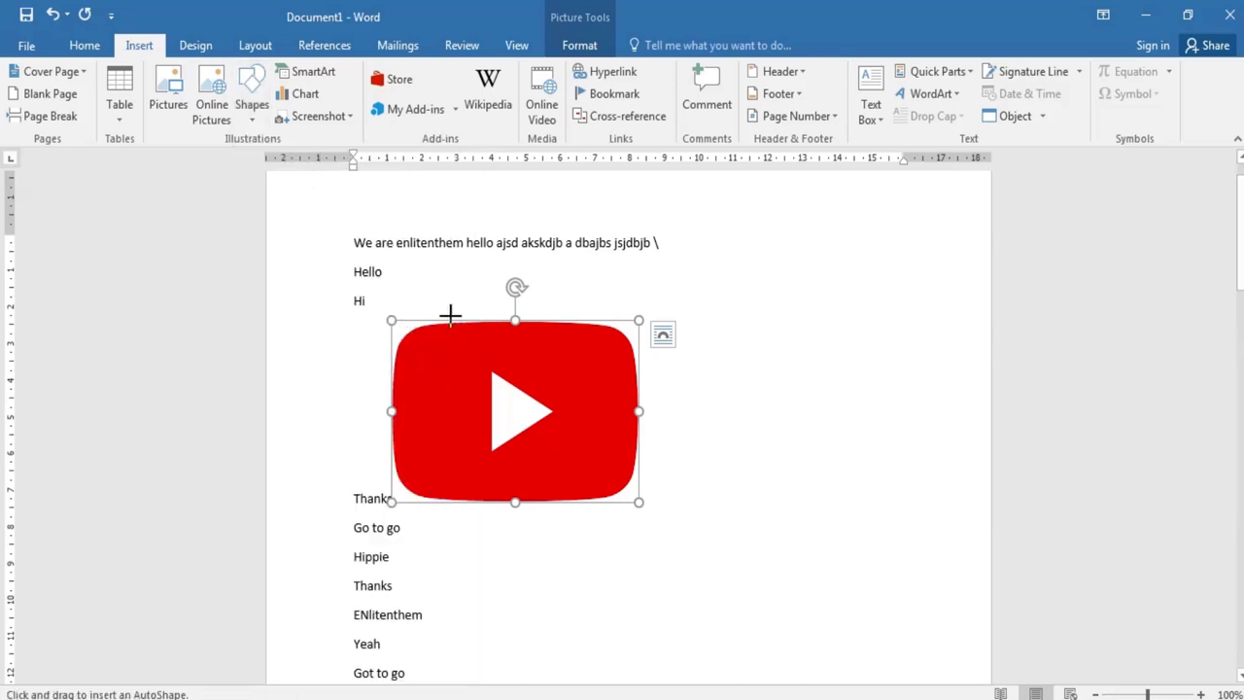
pyautogui.scroll(-10, 649, 462)
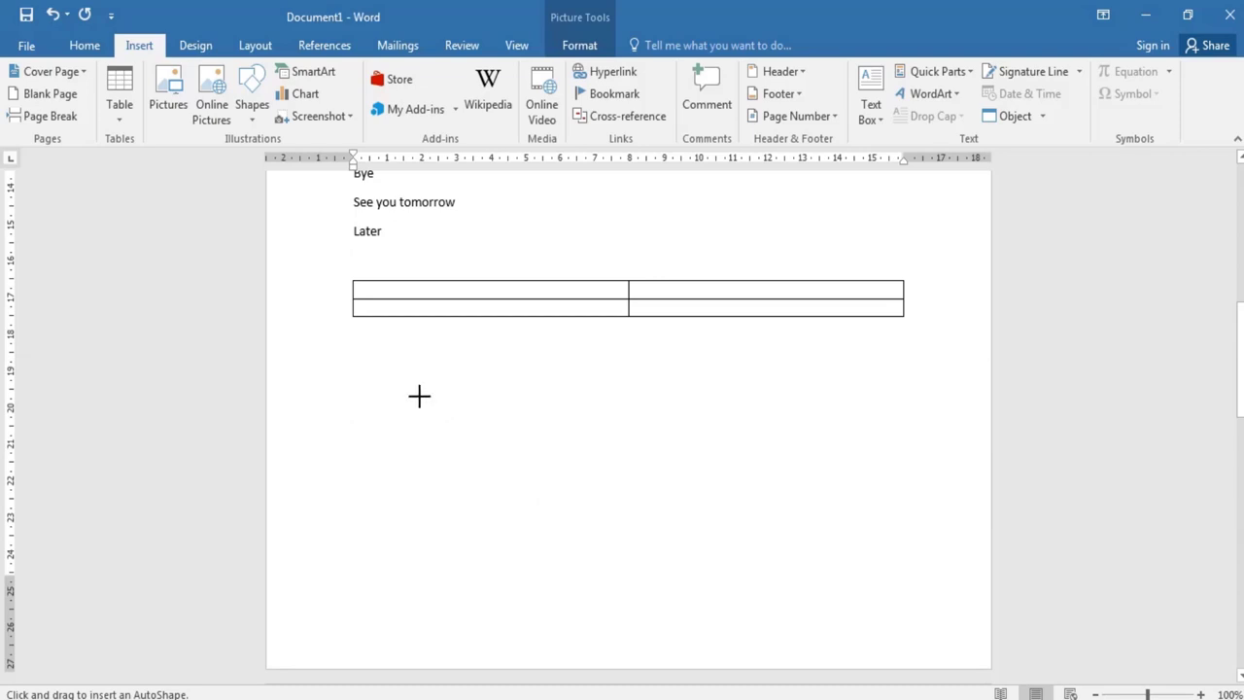
pyautogui.moveTo(419, 397); pyautogui.dragTo(636, 440)
pyautogui.moveTo(713, 453); pyautogui.dragTo(714, 455)
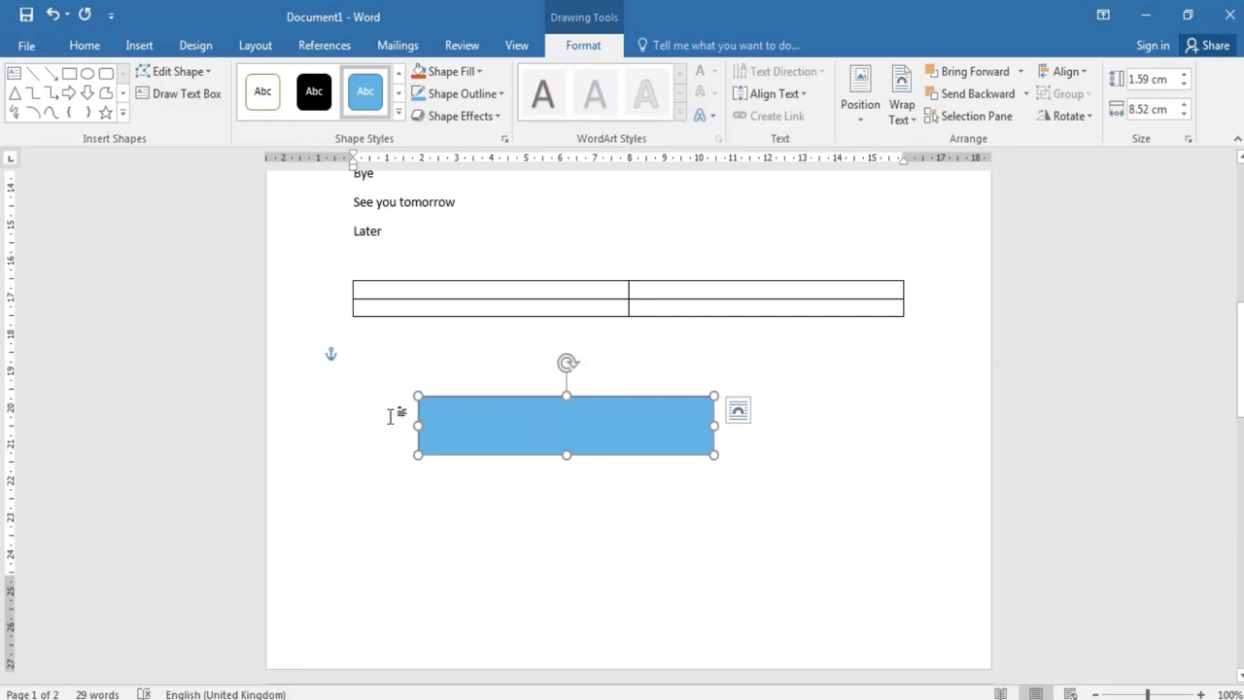
pyautogui.click(141, 49)
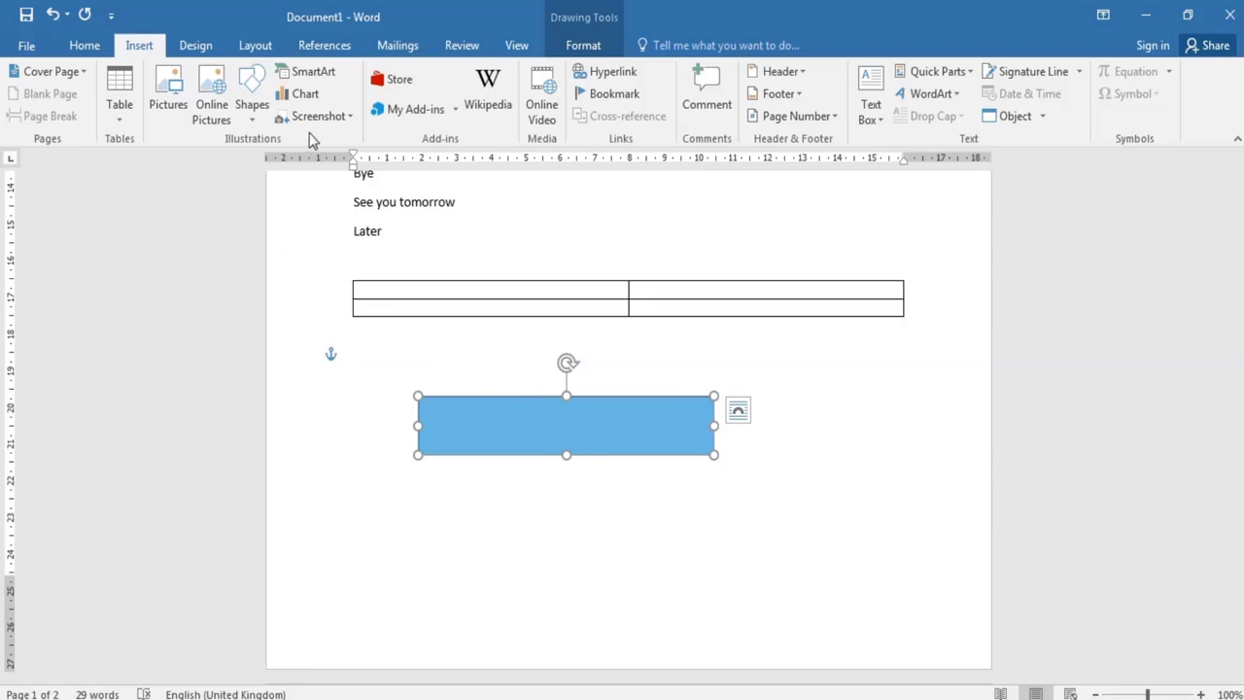
# - Insert a Basic Block List SmartArt with five '[Text]' placeholder blocks on page 2
pyautogui.scroll(1, 324, 128)
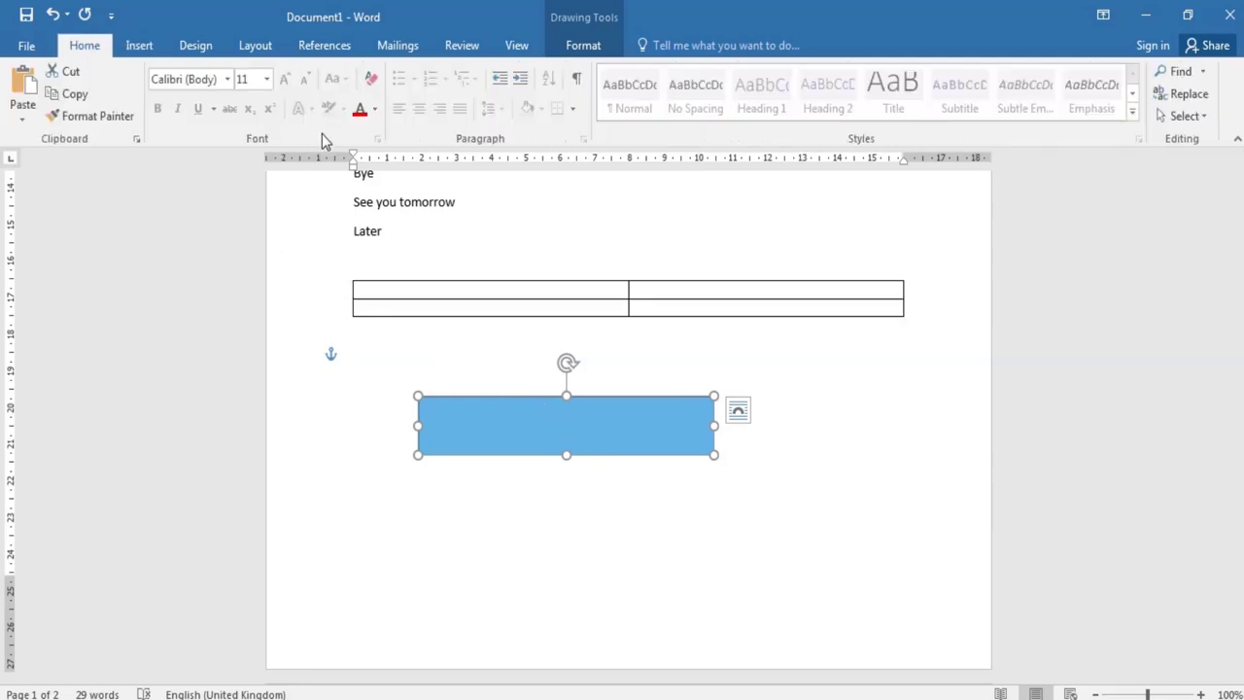
pyautogui.click(139, 46)
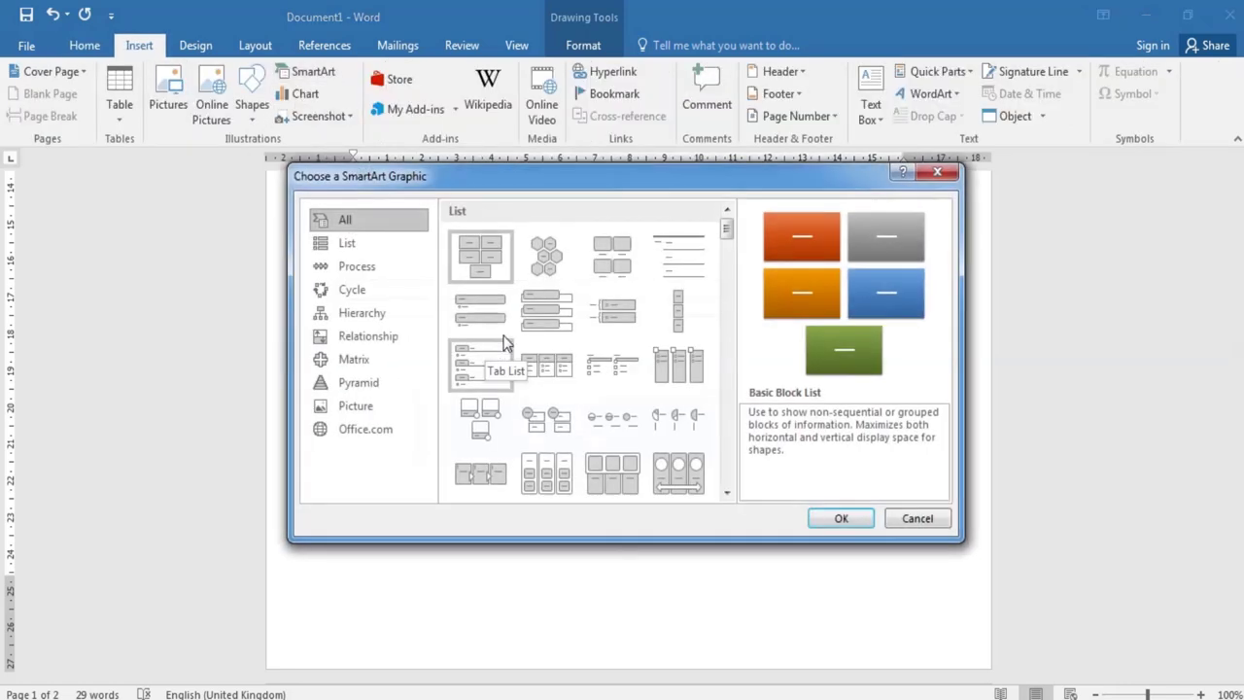
pyautogui.doubleClick(486, 264)
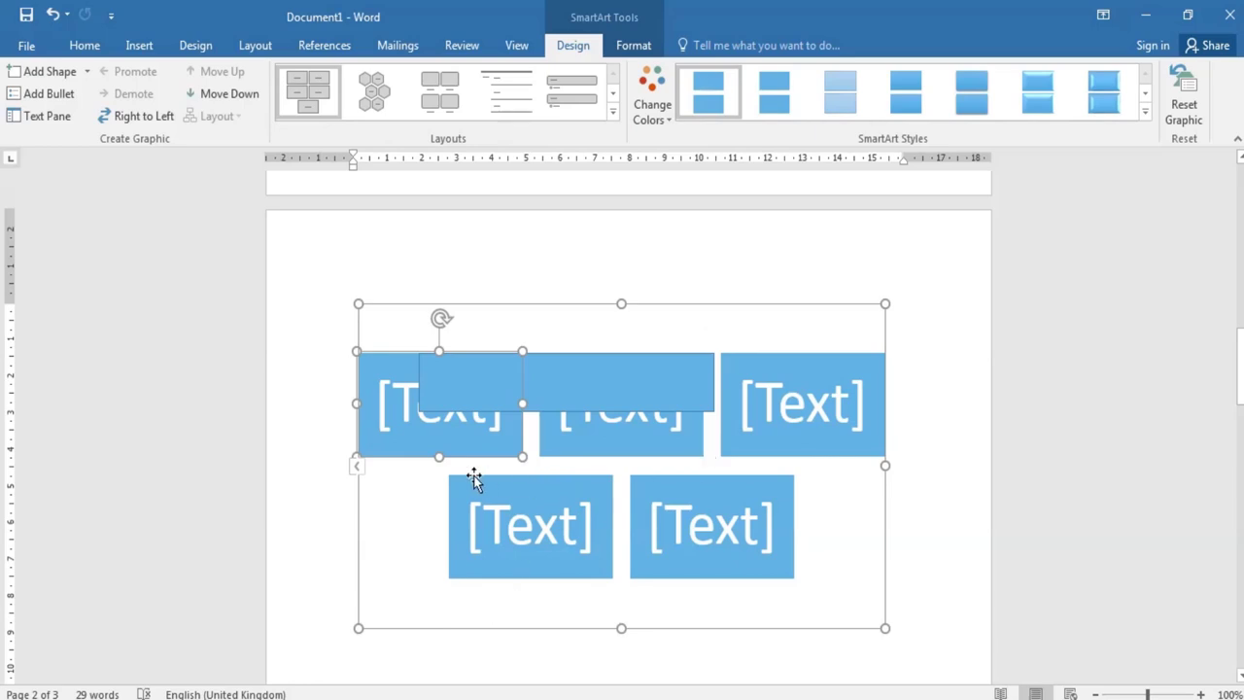
pyautogui.click(140, 46)
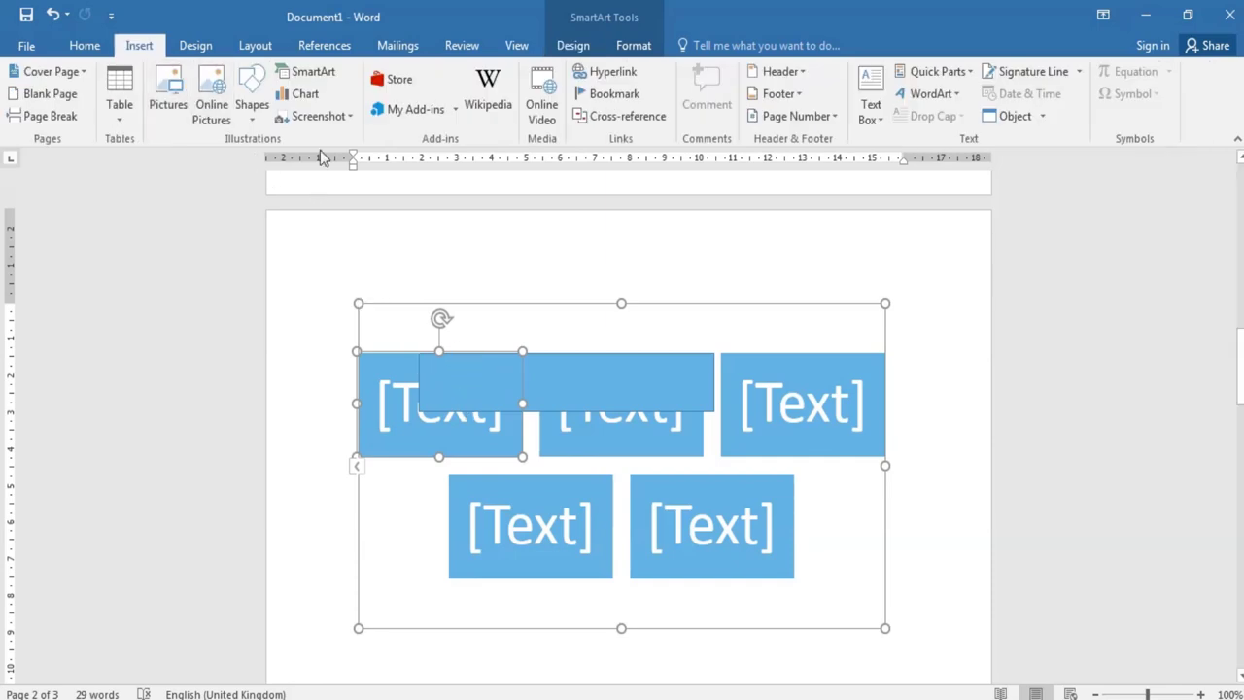
# - After previewing Line and Column types, insert a Pie chart of quarterly Sales
pyautogui.scroll(10, 406, 229)
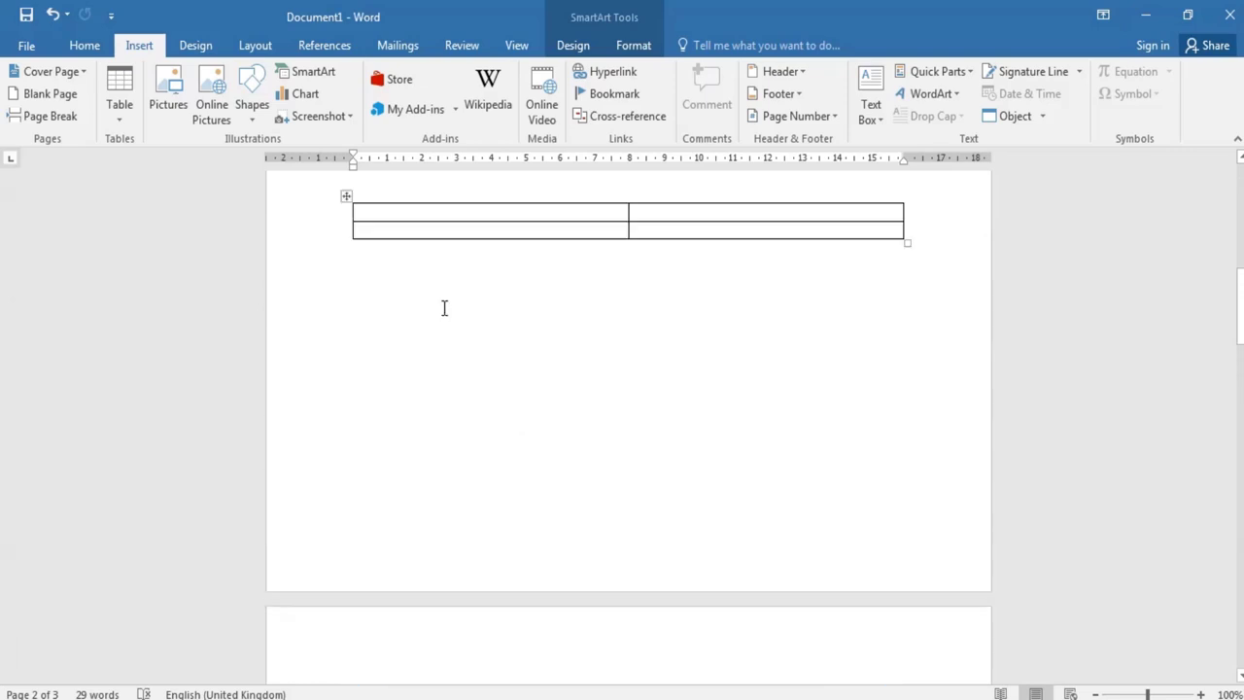
pyautogui.scroll(2, 444, 308)
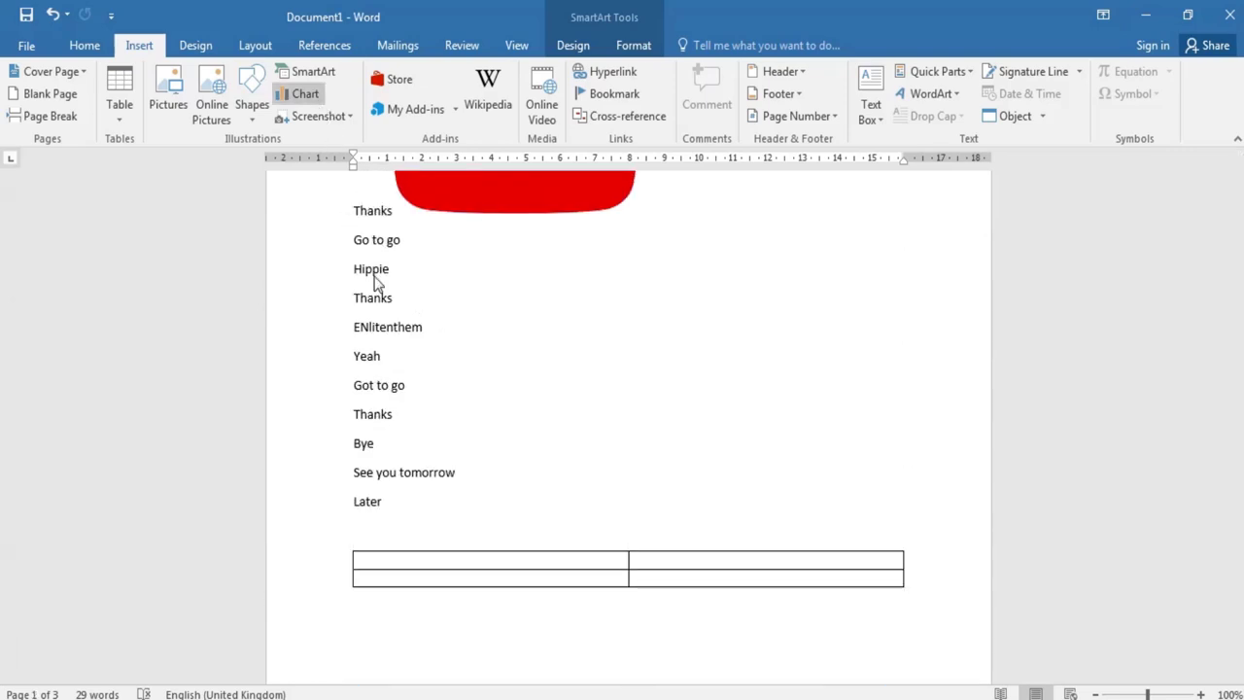
pyautogui.click(305, 94)
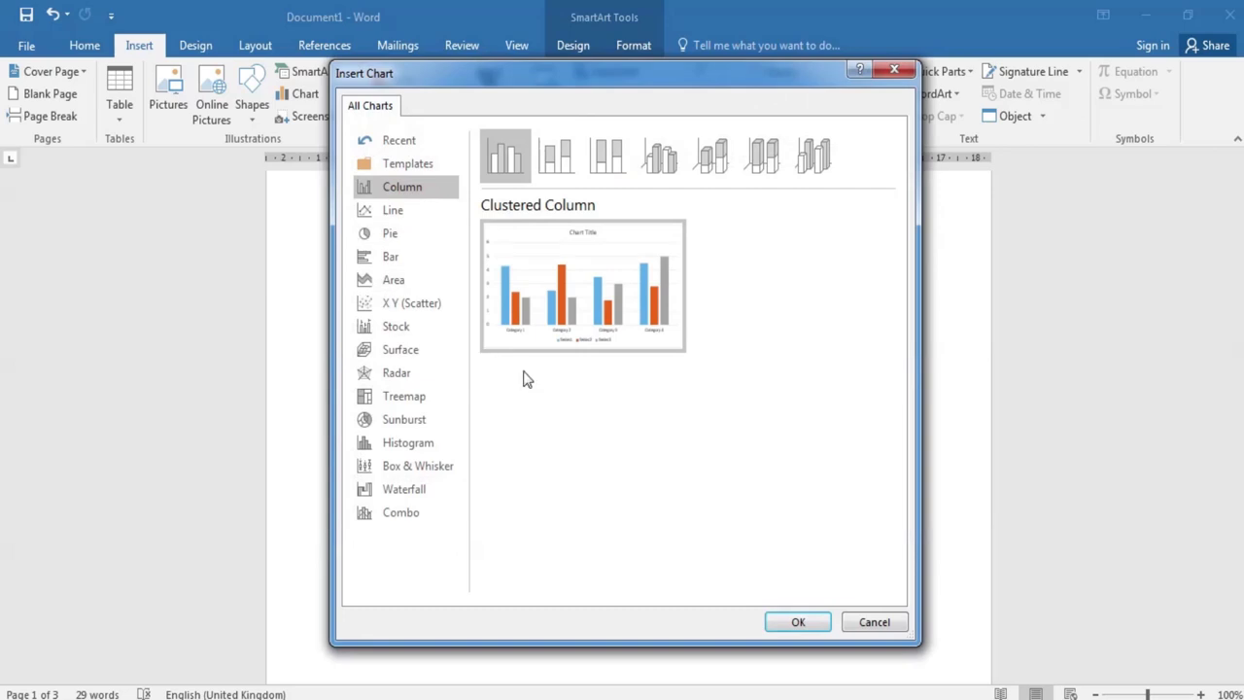
pyautogui.click(421, 212)
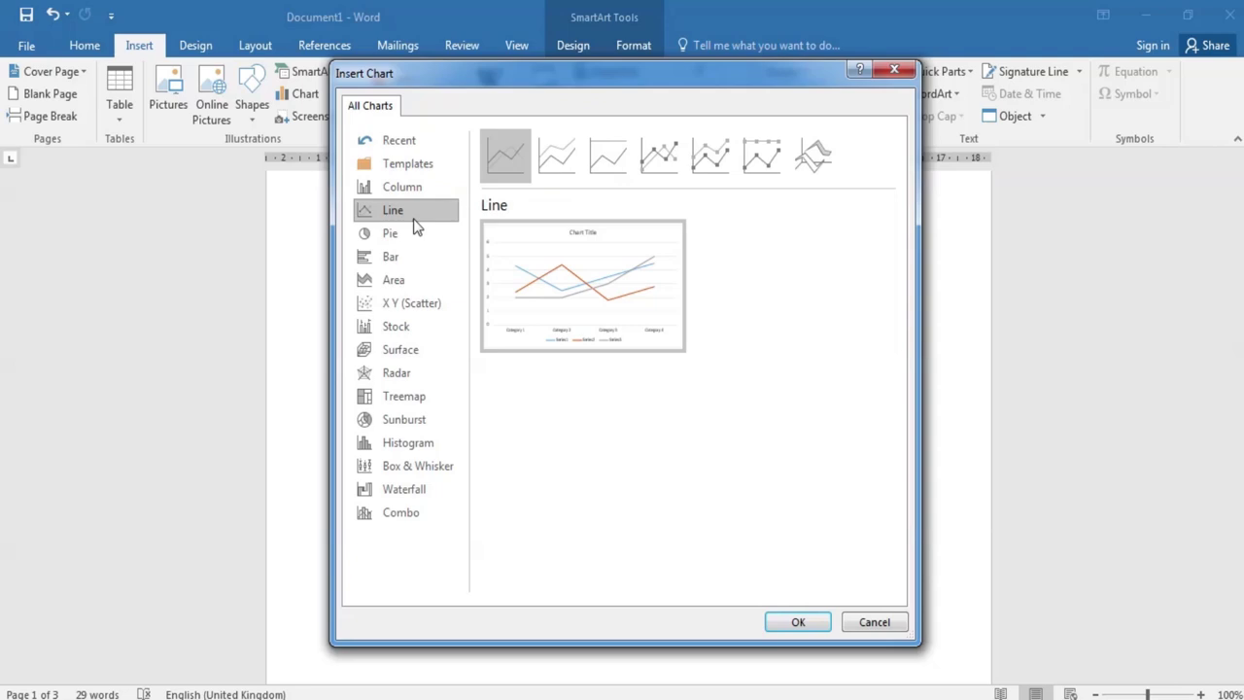
pyautogui.click(407, 185)
pyautogui.moveTo(515, 255)
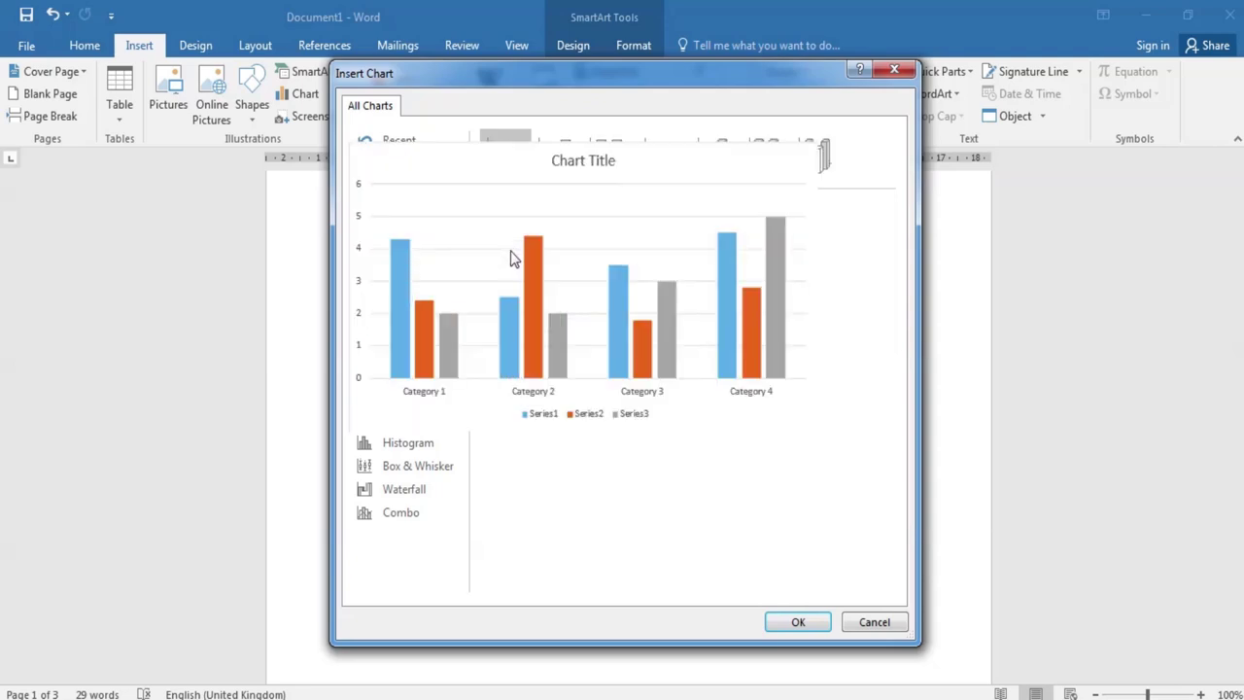
pyautogui.click(405, 224)
pyautogui.moveTo(505, 309)
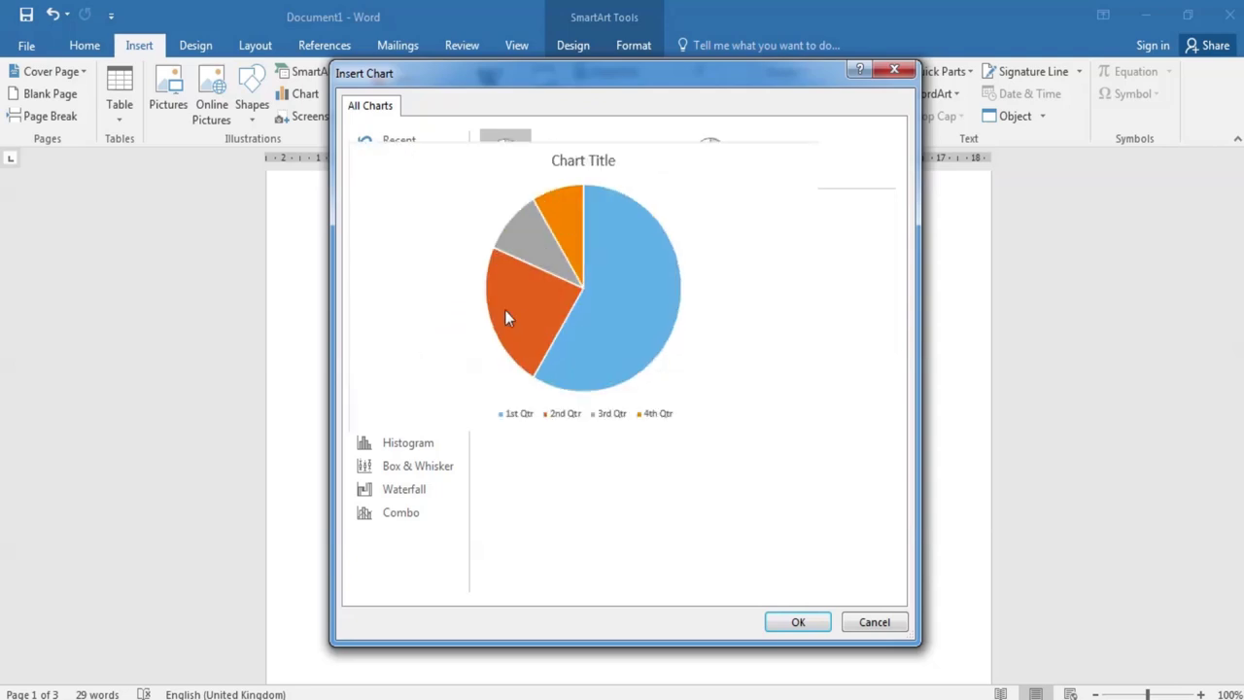
pyautogui.click(792, 622)
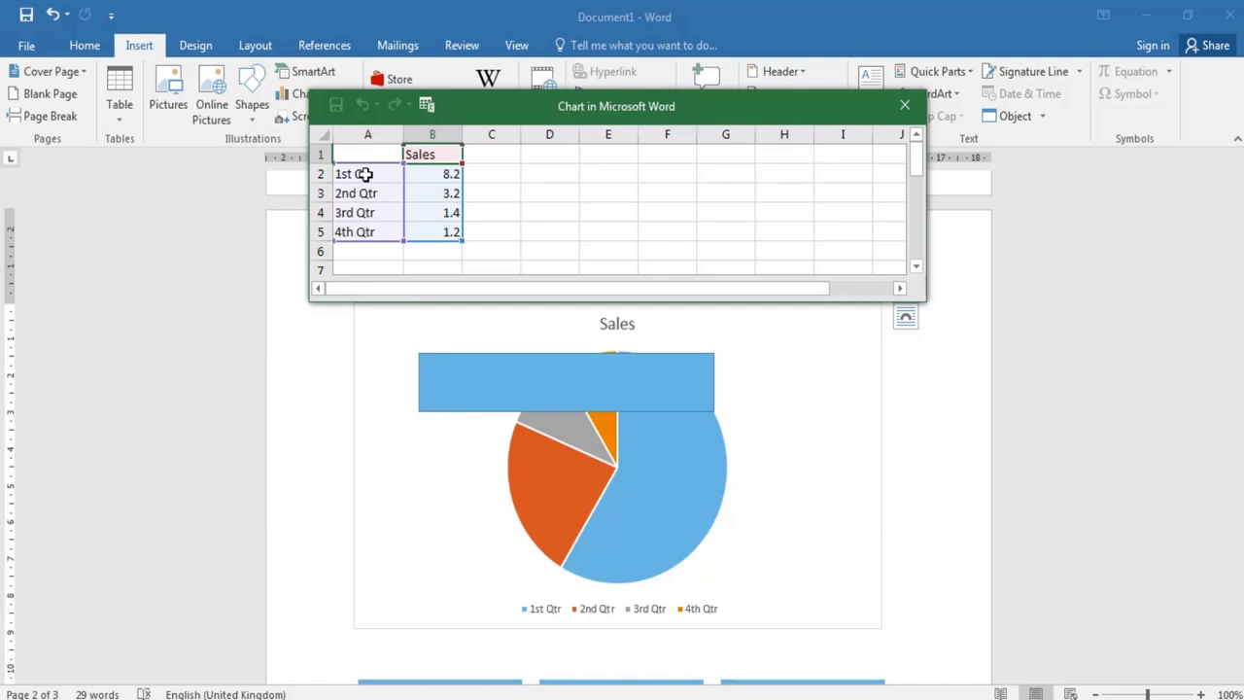
# - Enter Sales values 9, 8, 15 and 25 for the 1st–4th Qtr in B2:B5
pyautogui.click(361, 173)
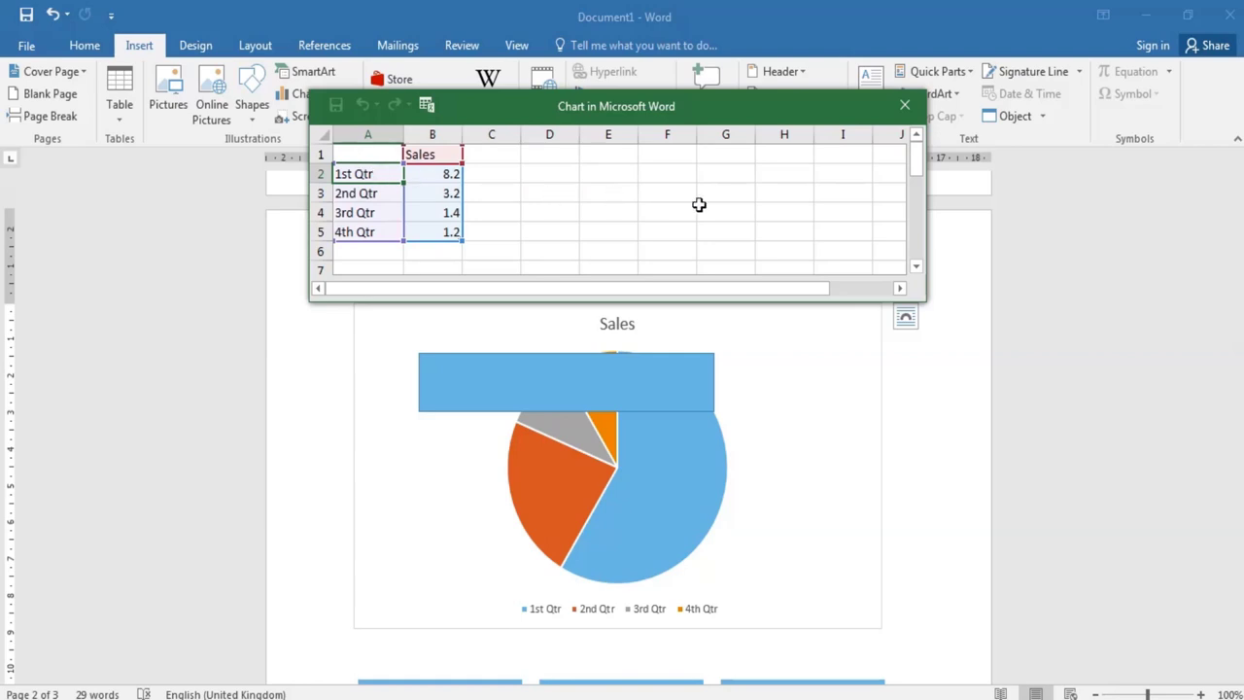
pyautogui.moveTo(416, 202); pyautogui.dragTo(403, 172)
pyautogui.click(421, 178)
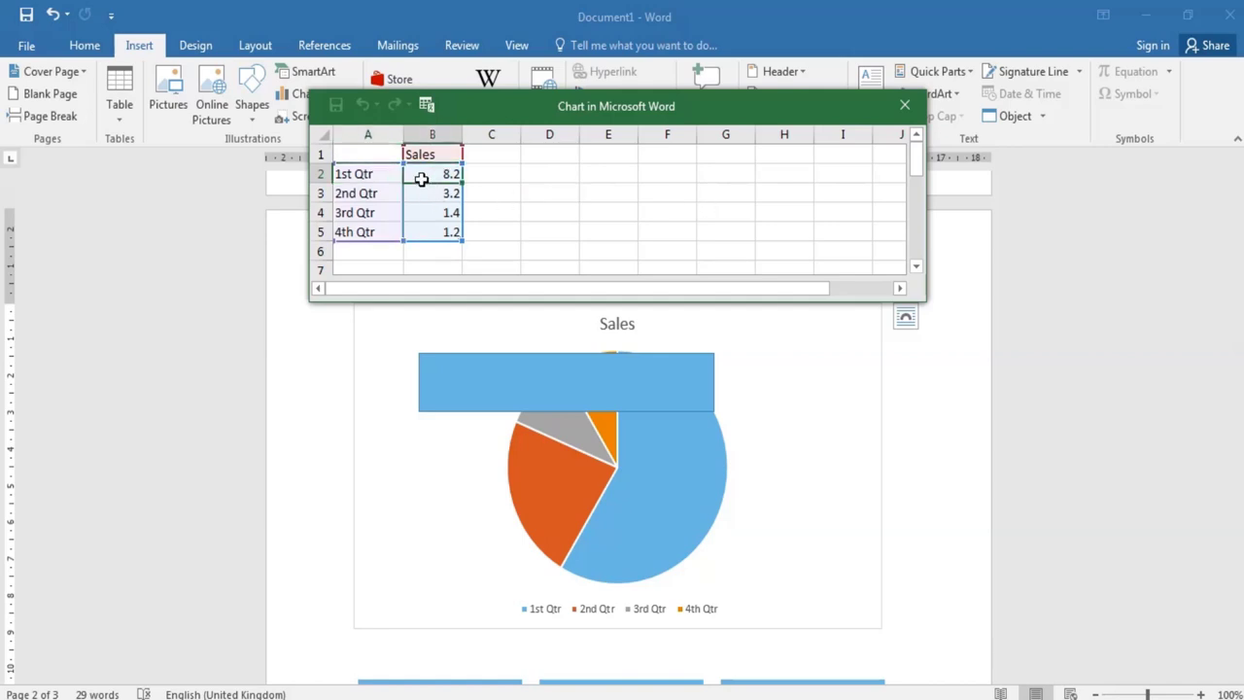
pyautogui.write('9')
pyautogui.press('Return')
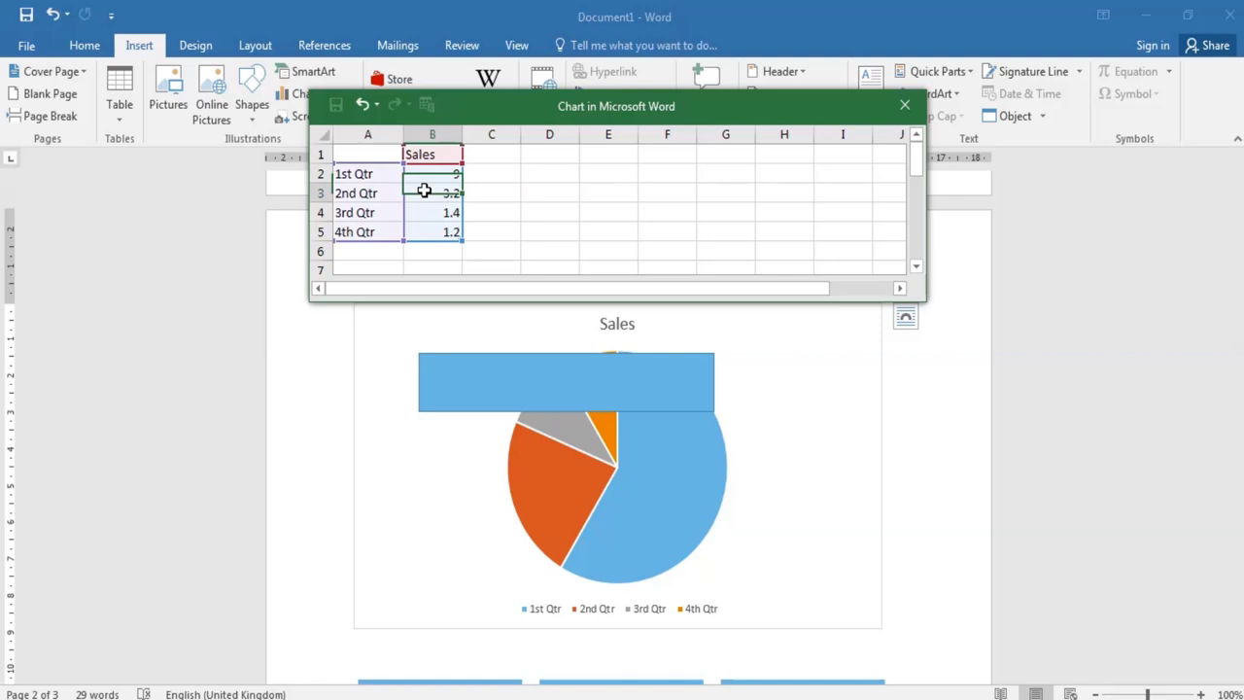
pyautogui.write('8')
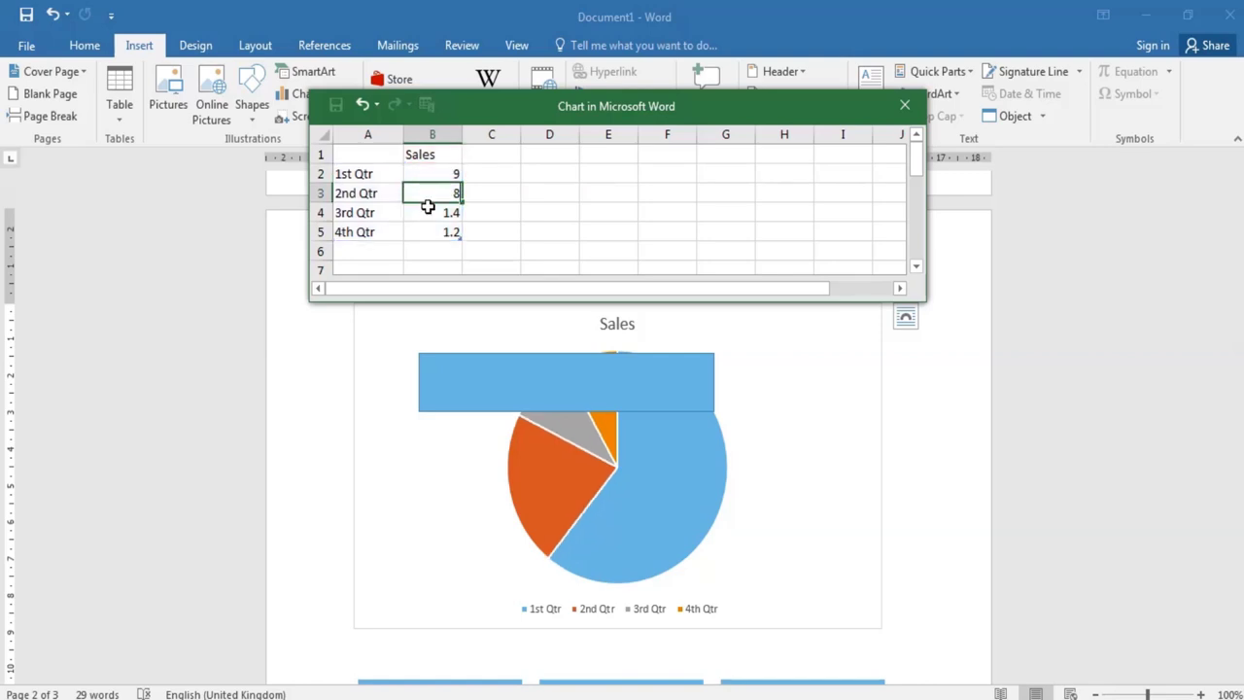
pyautogui.press('Return')
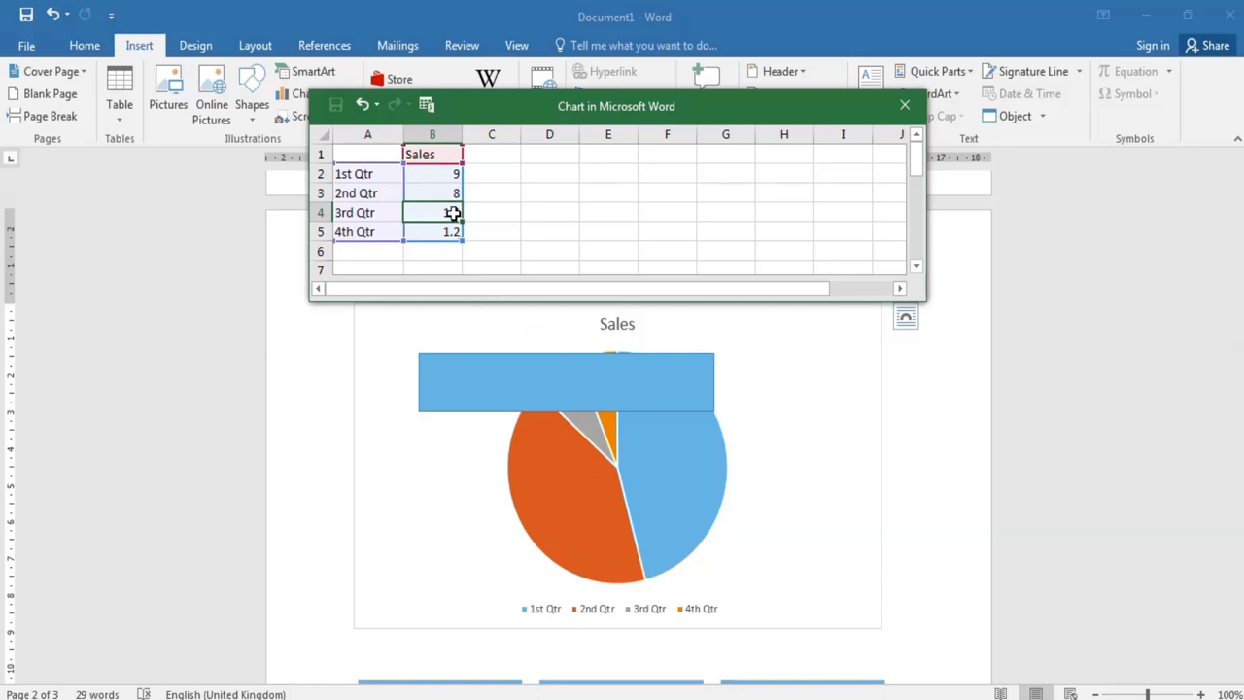
pyautogui.write('15')
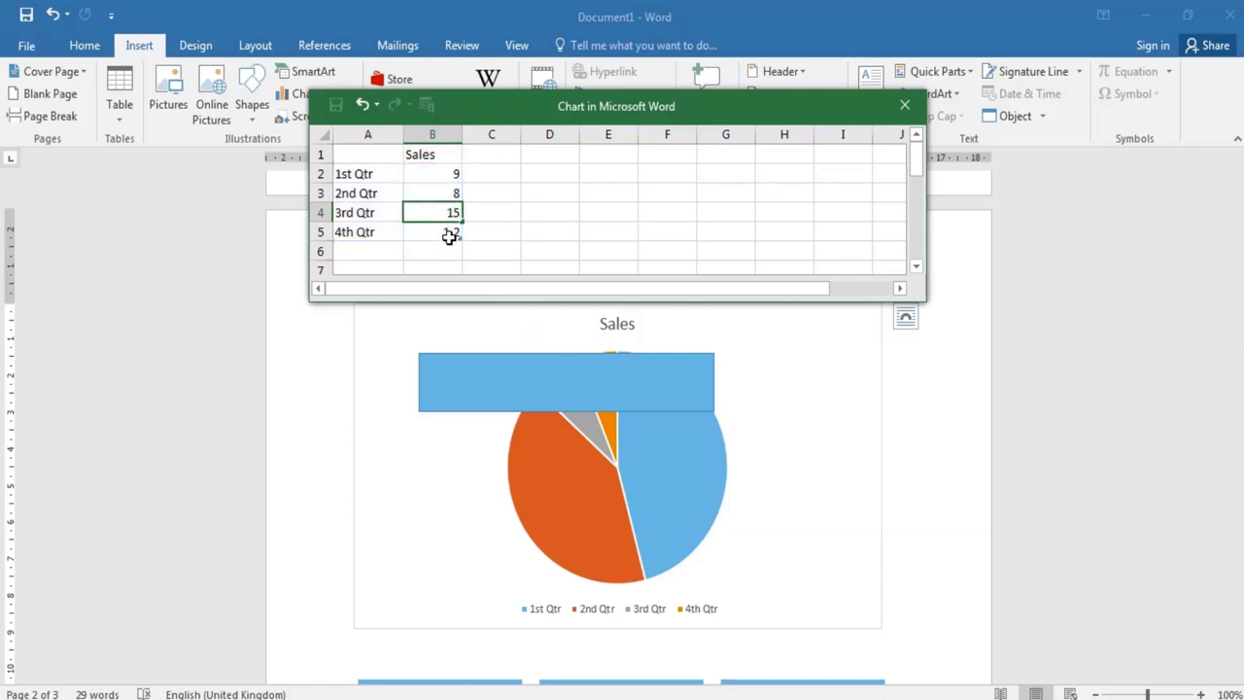
pyautogui.press('Return')
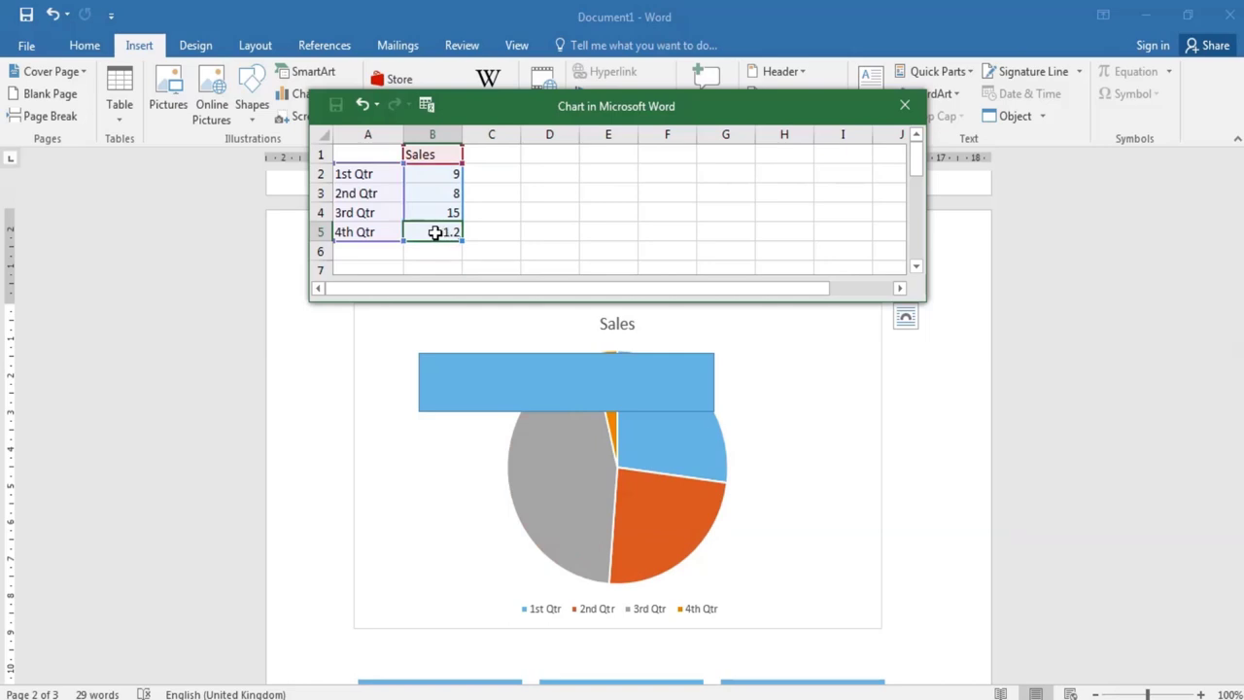
pyautogui.write('25')
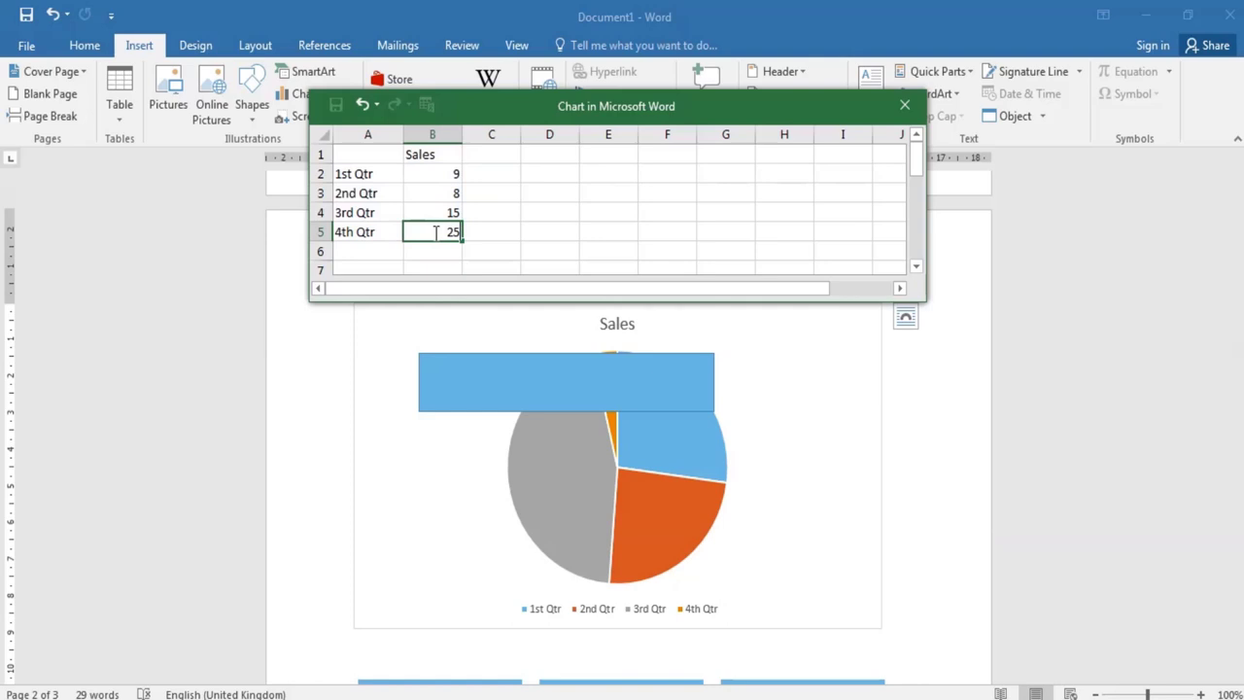
pyautogui.click(439, 213)
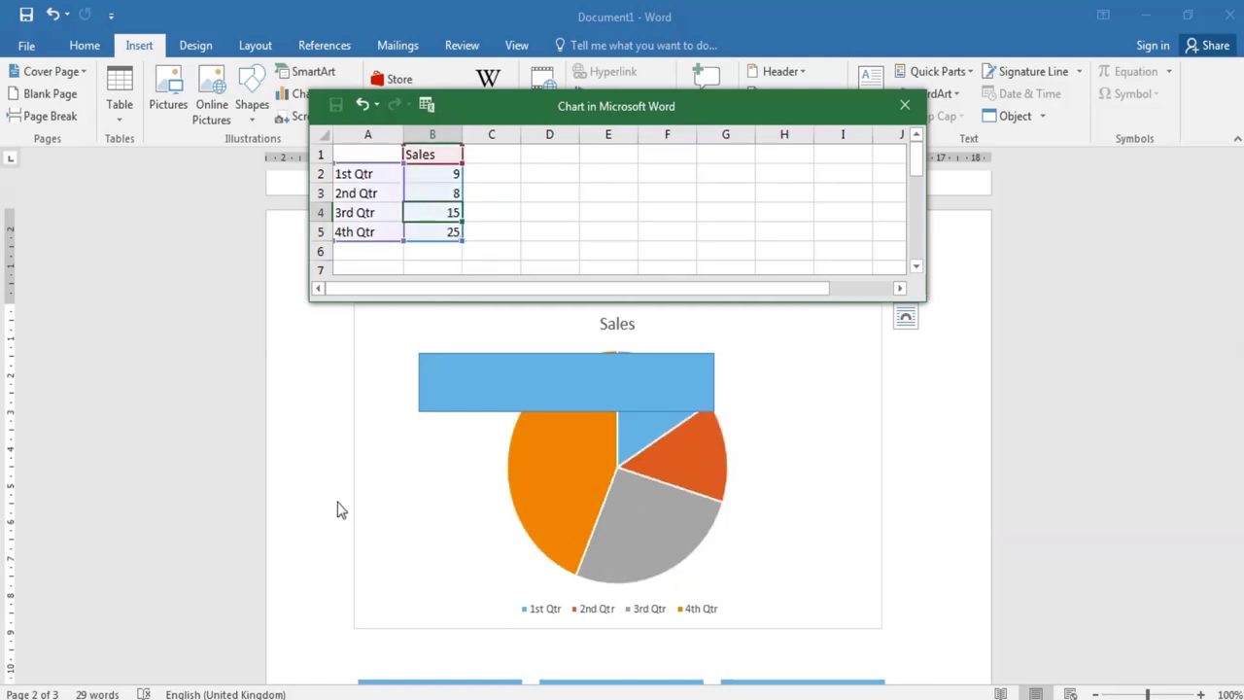
pyautogui.click(486, 436)
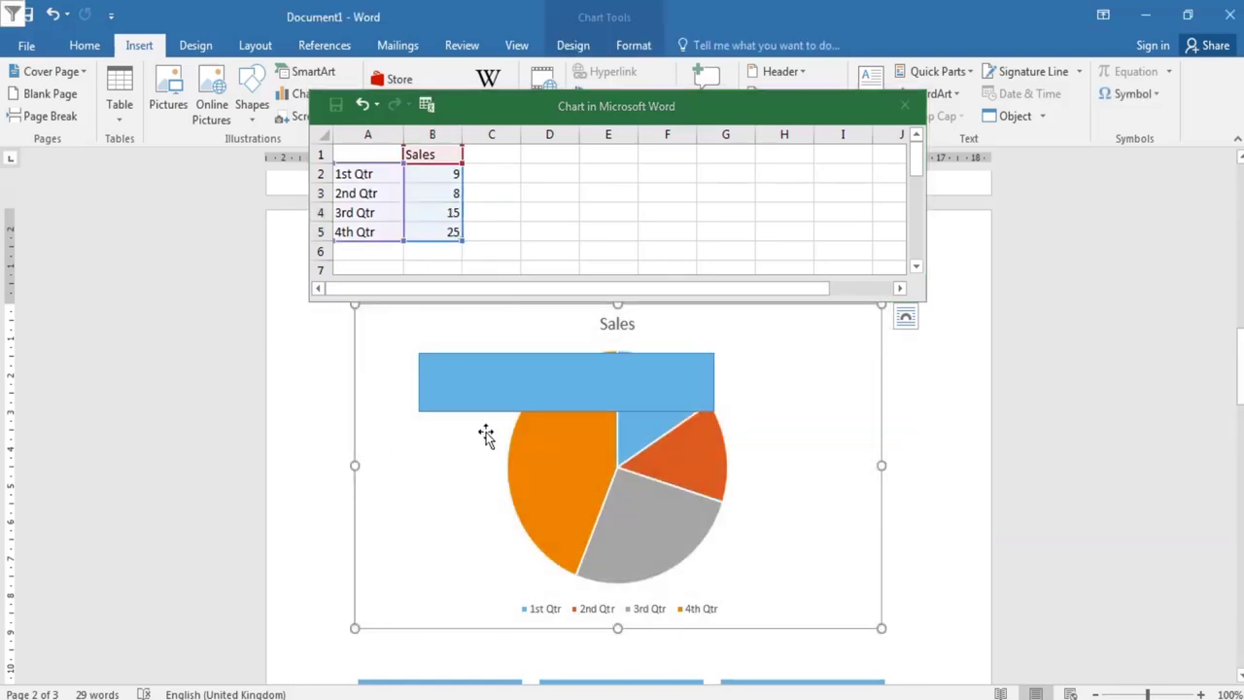
# - Close the chart data sheet and scroll back up to the page 1 table
pyautogui.click(904, 106)
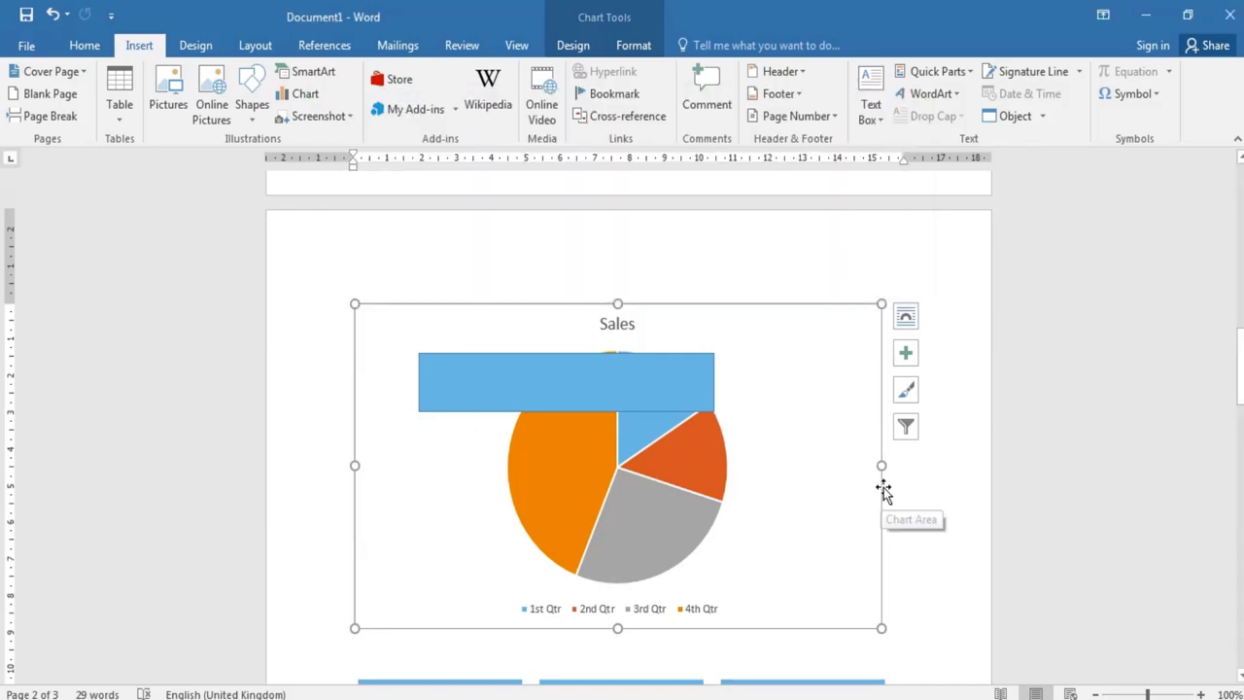
pyautogui.scroll(2, 875, 496)
pyautogui.scroll(-5, 870, 503)
pyautogui.scroll(10, 708, 417)
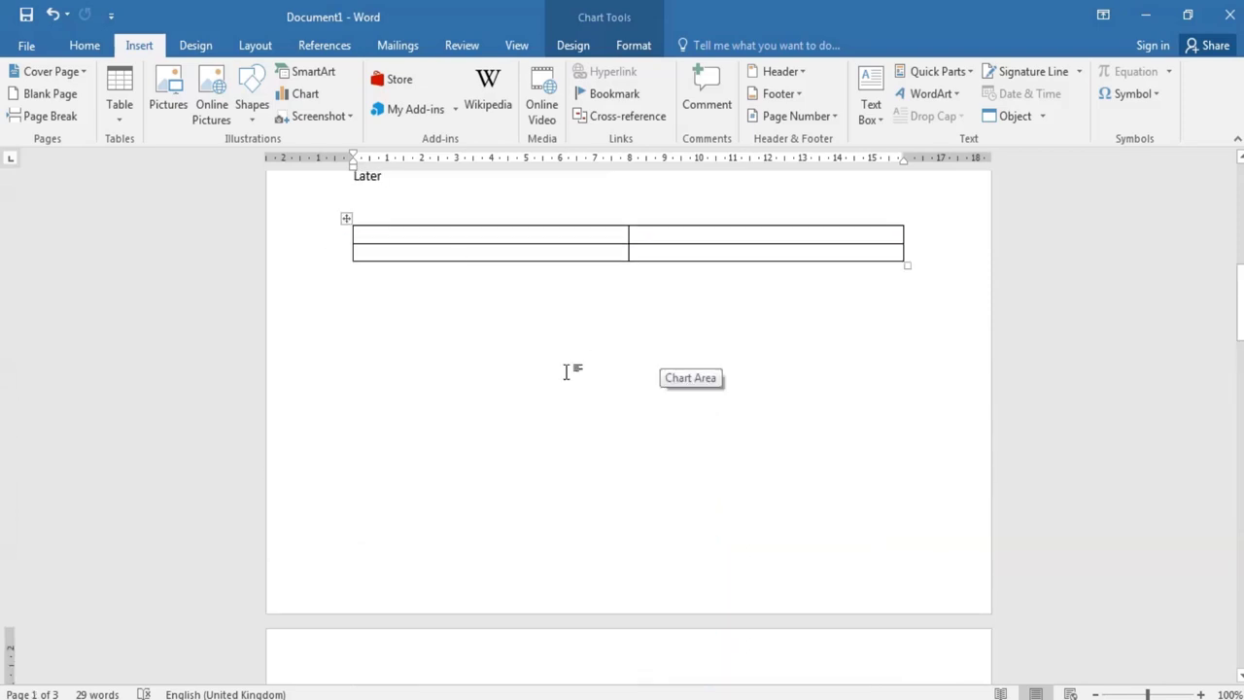
pyautogui.scroll(3, 566, 371)
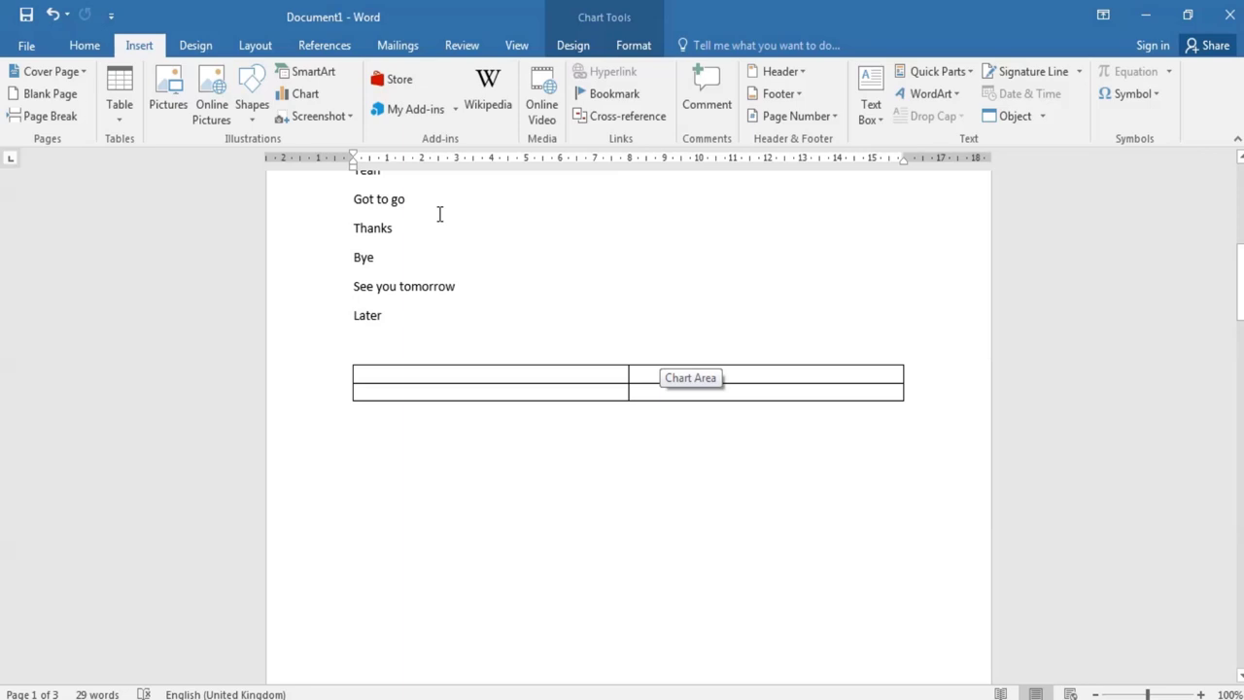
# - Take a Screen Clipping of the whole desktop area, then scroll down to blank page 3
pyautogui.click(348, 120)
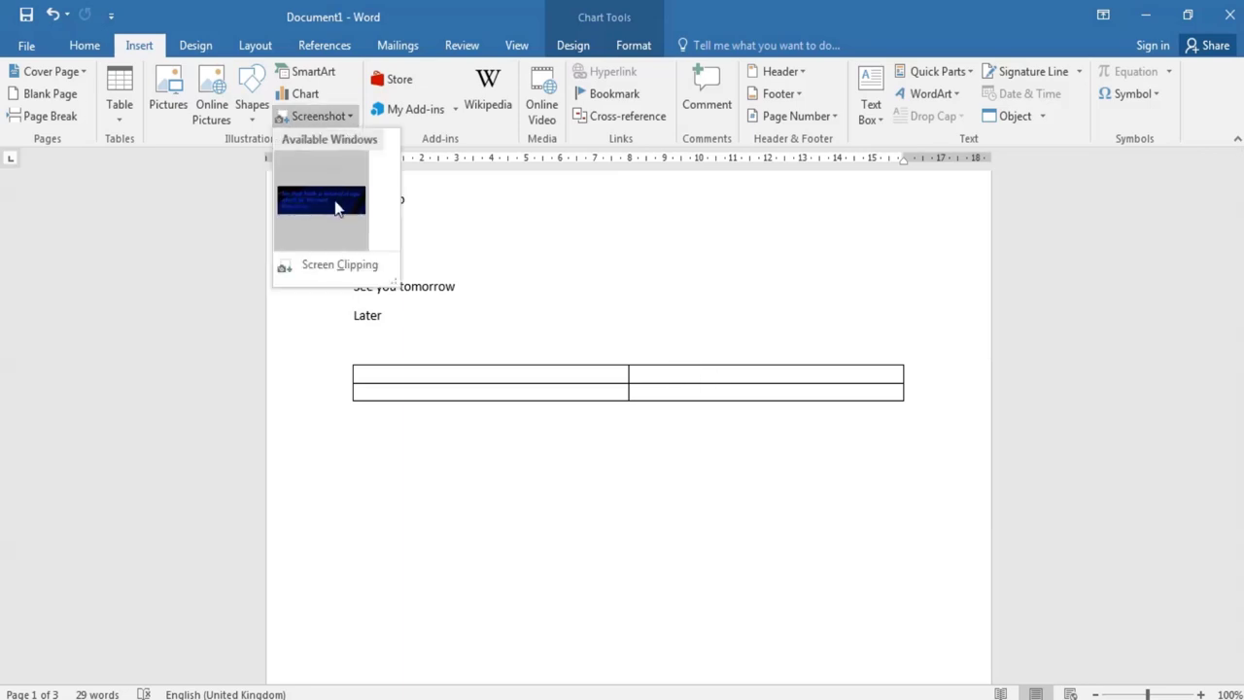
pyautogui.click(320, 272)
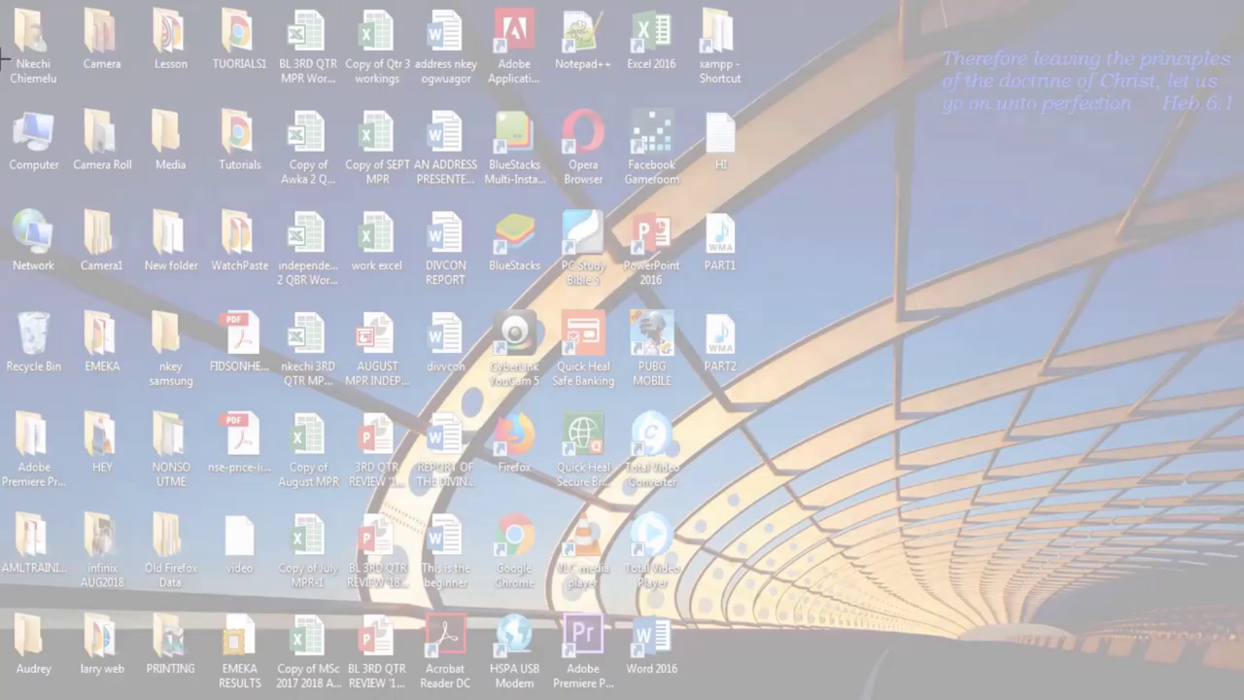
pyautogui.moveTo(3, 12); pyautogui.dragTo(937, 620)
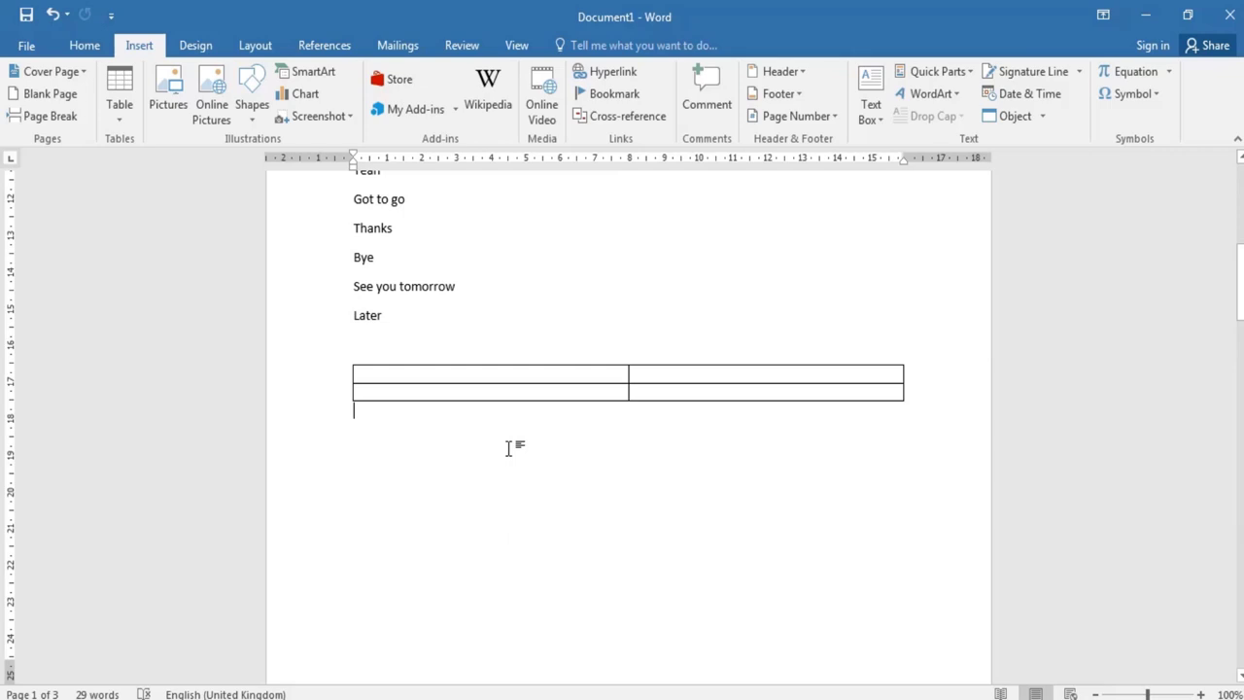
pyautogui.scroll(3, 511, 449)
pyautogui.scroll(-15, 511, 449)
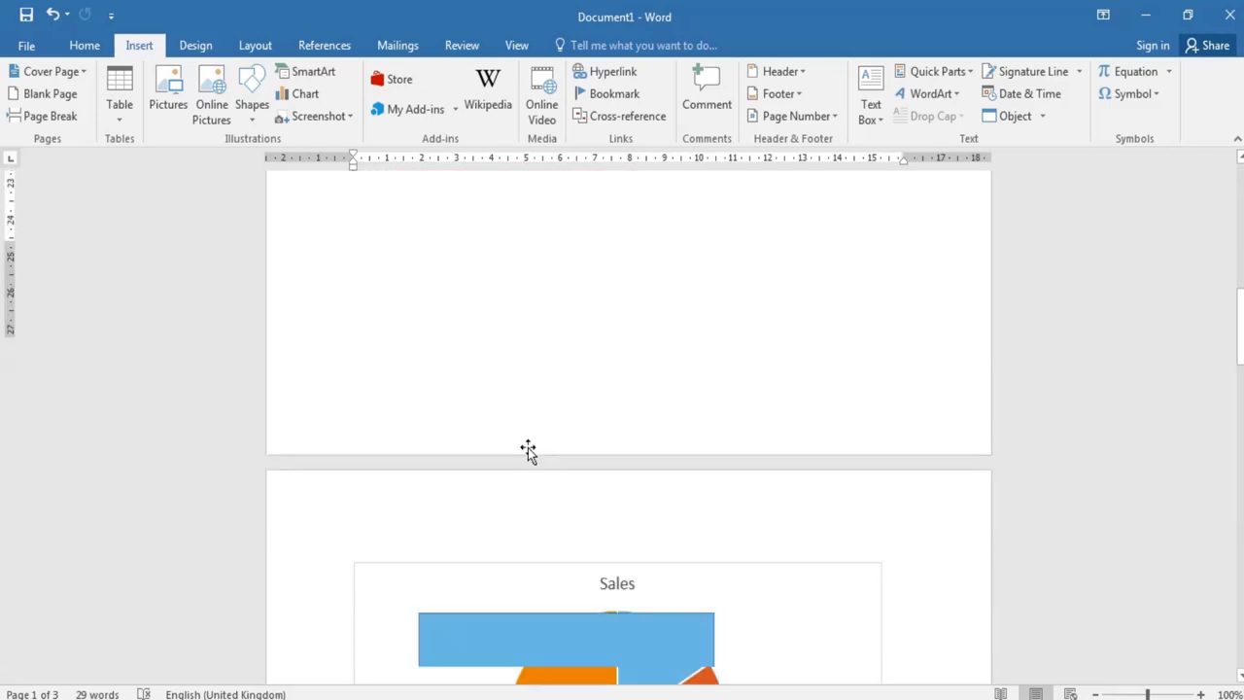
pyautogui.scroll(-8, 530, 454)
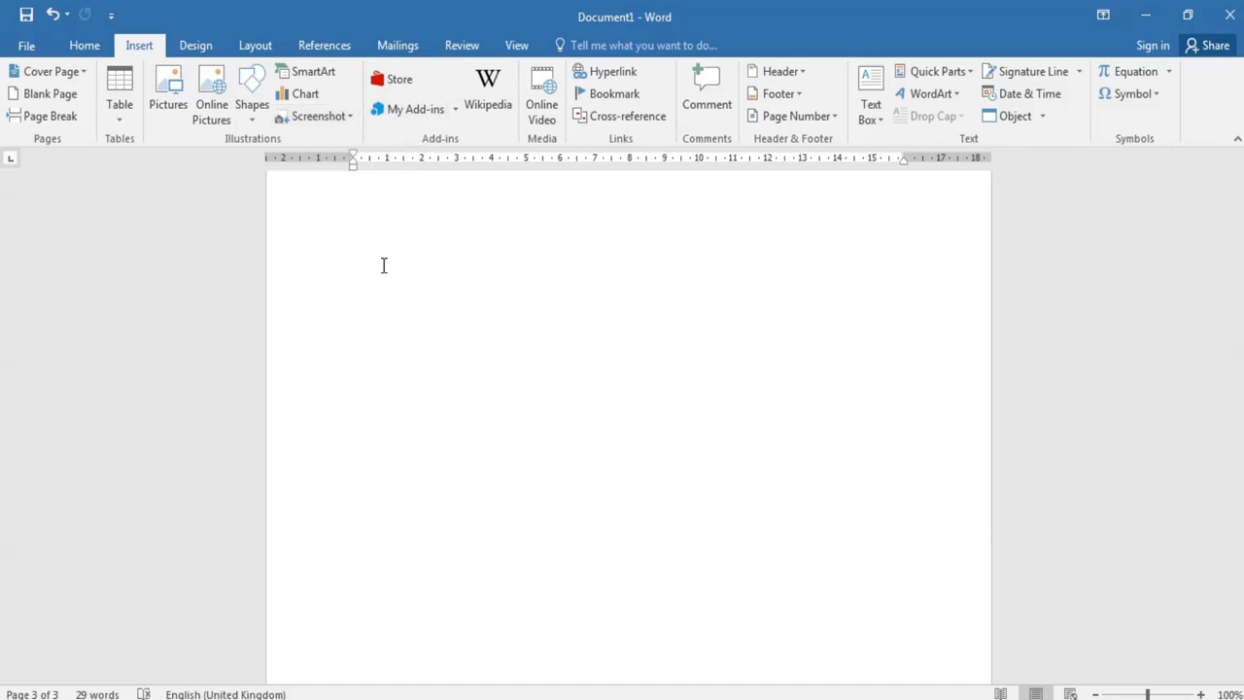
# - Launch the Emoji Keyboard add-in from My Add-ins
pyautogui.click(455, 109)
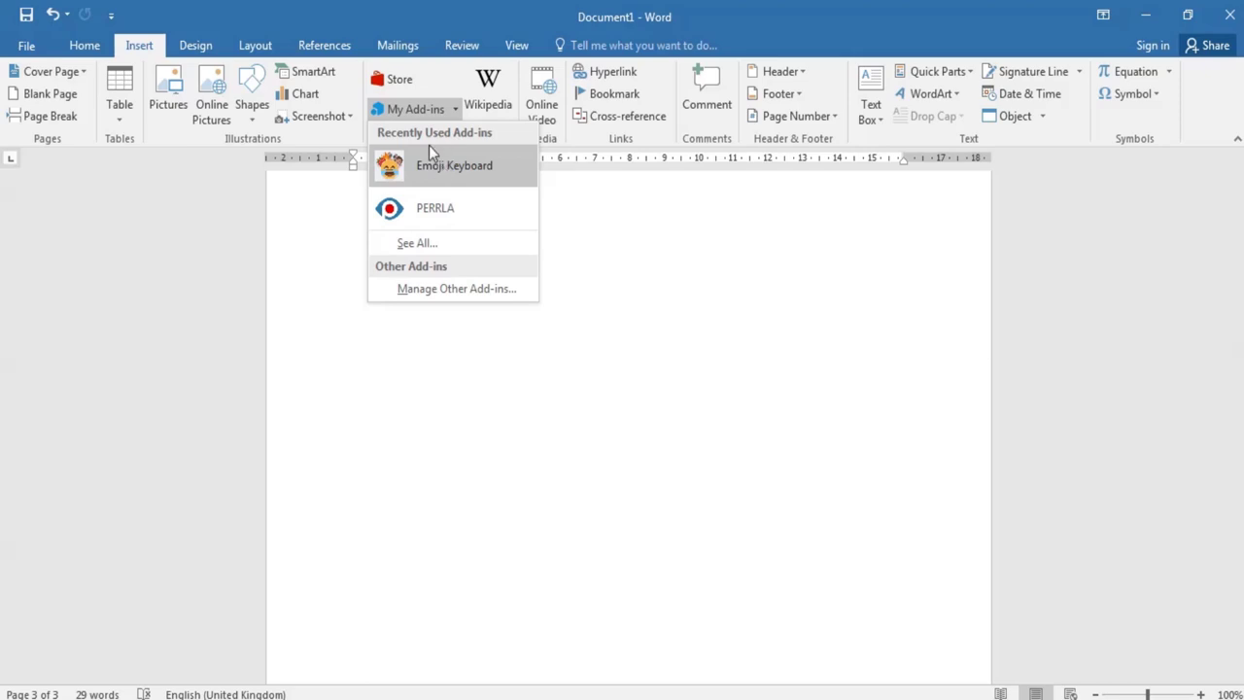
pyautogui.click(439, 173)
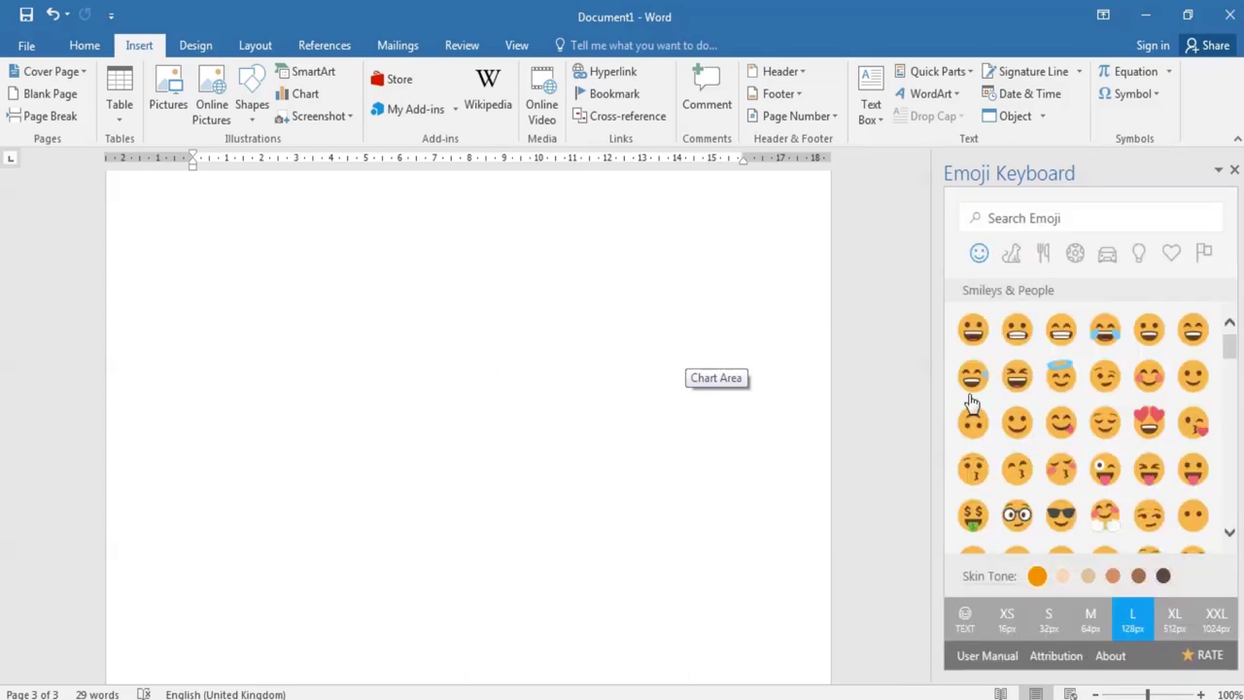
# - Insert the Grinning Face emoji, then close the Emoji Keyboard and Wikipedia add-in panes
pyautogui.click(972, 332)
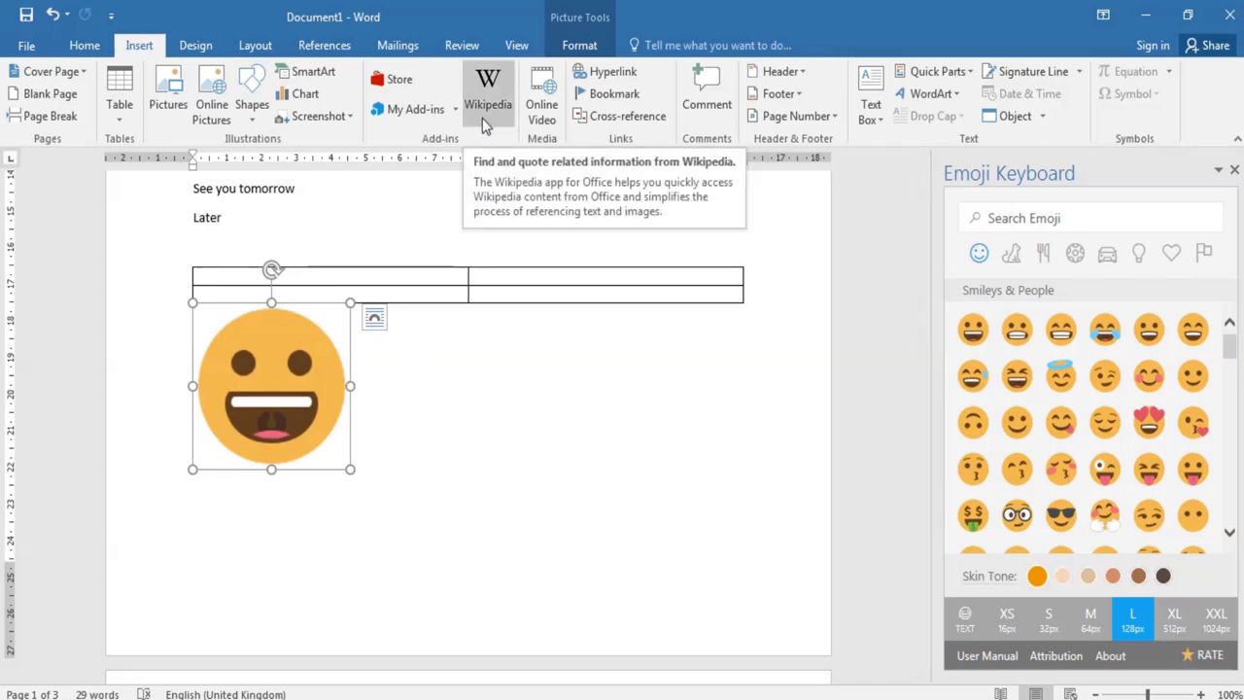
pyautogui.click(482, 118)
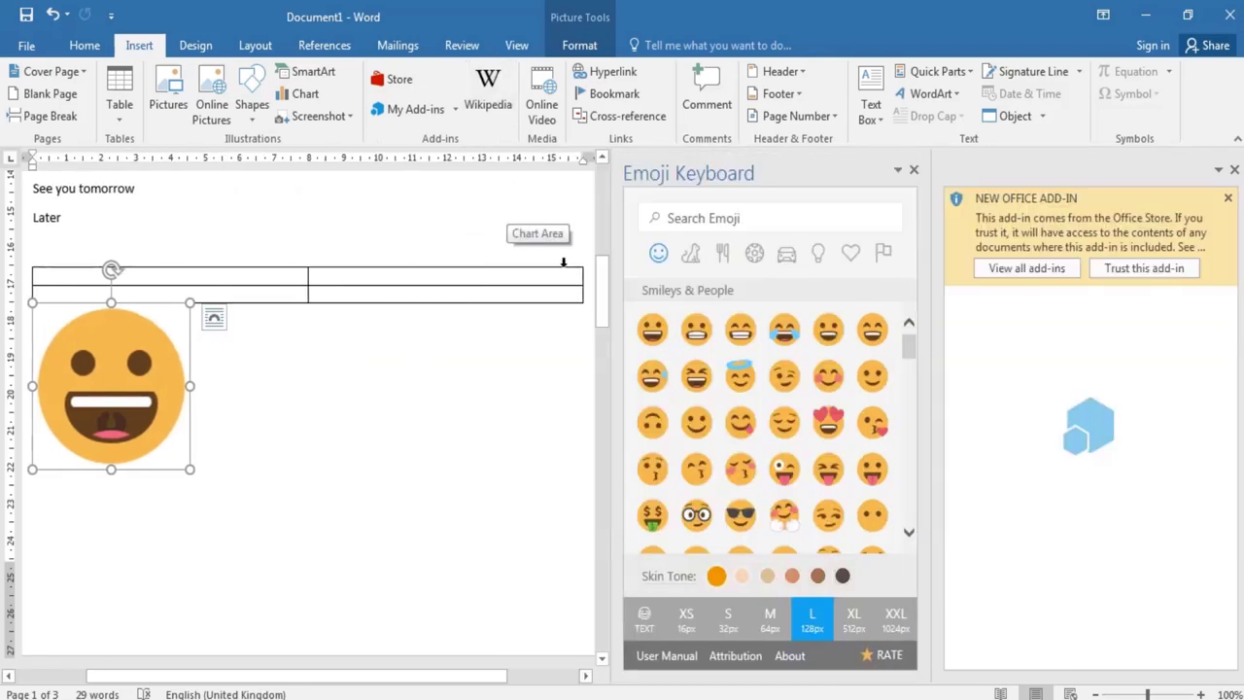
pyautogui.click(913, 170)
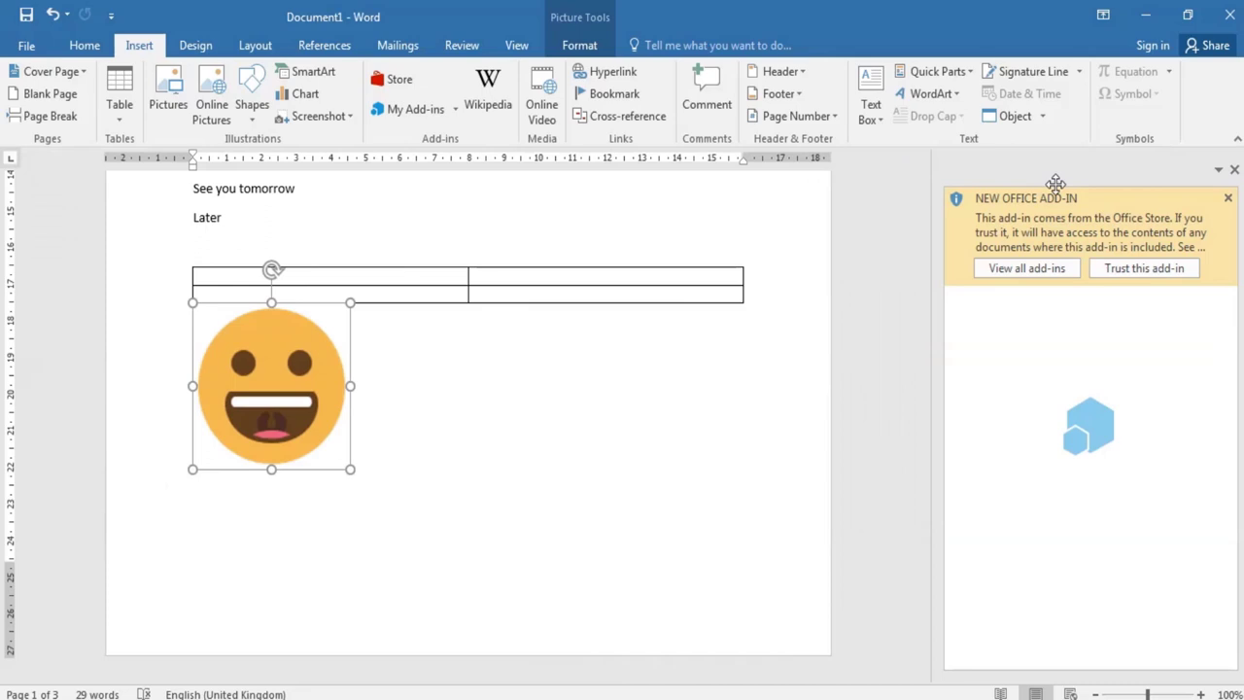
pyautogui.click(1233, 169)
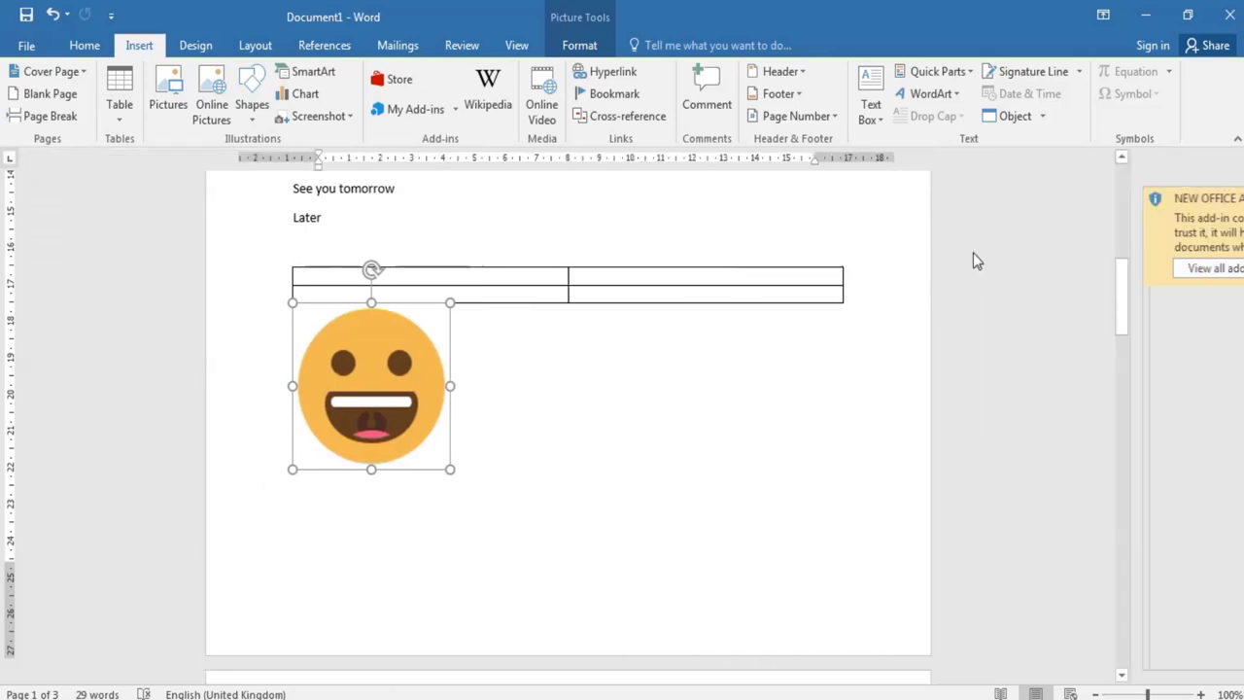
# - Embed ENlitenThem's YouTube video 'HTML Tutorial - (Paragraph, Table, List)' from an Online Video search
pyautogui.click(543, 118)
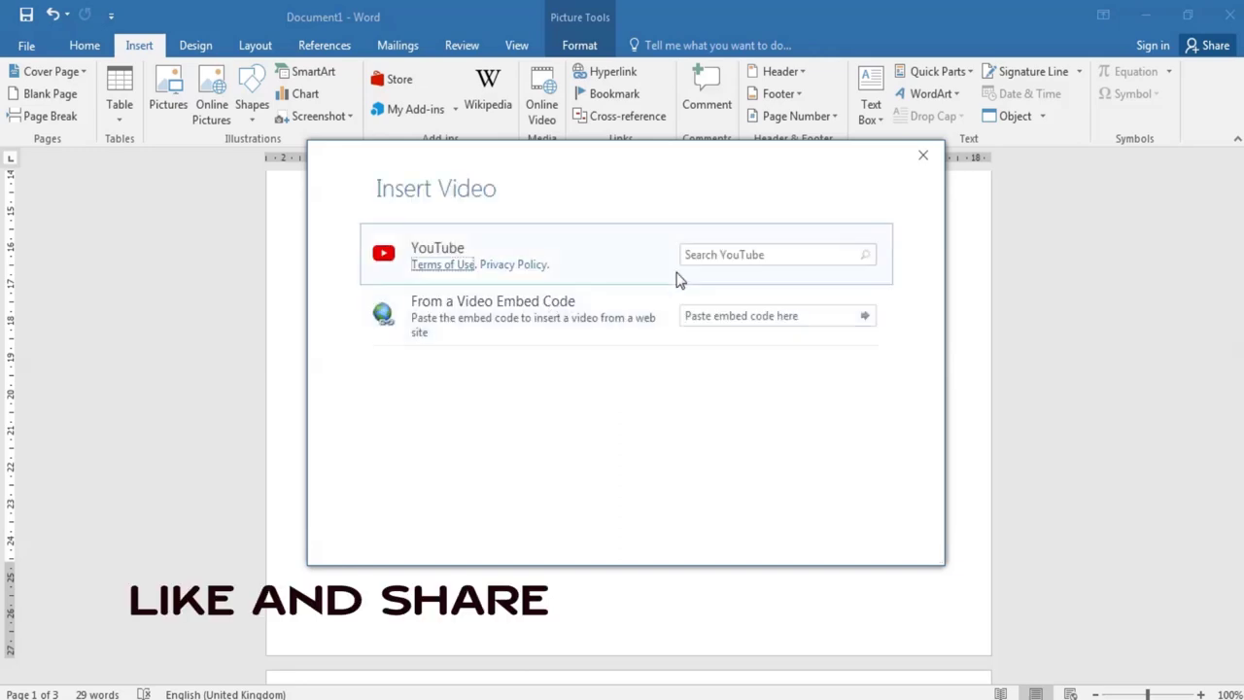
pyautogui.click(759, 250)
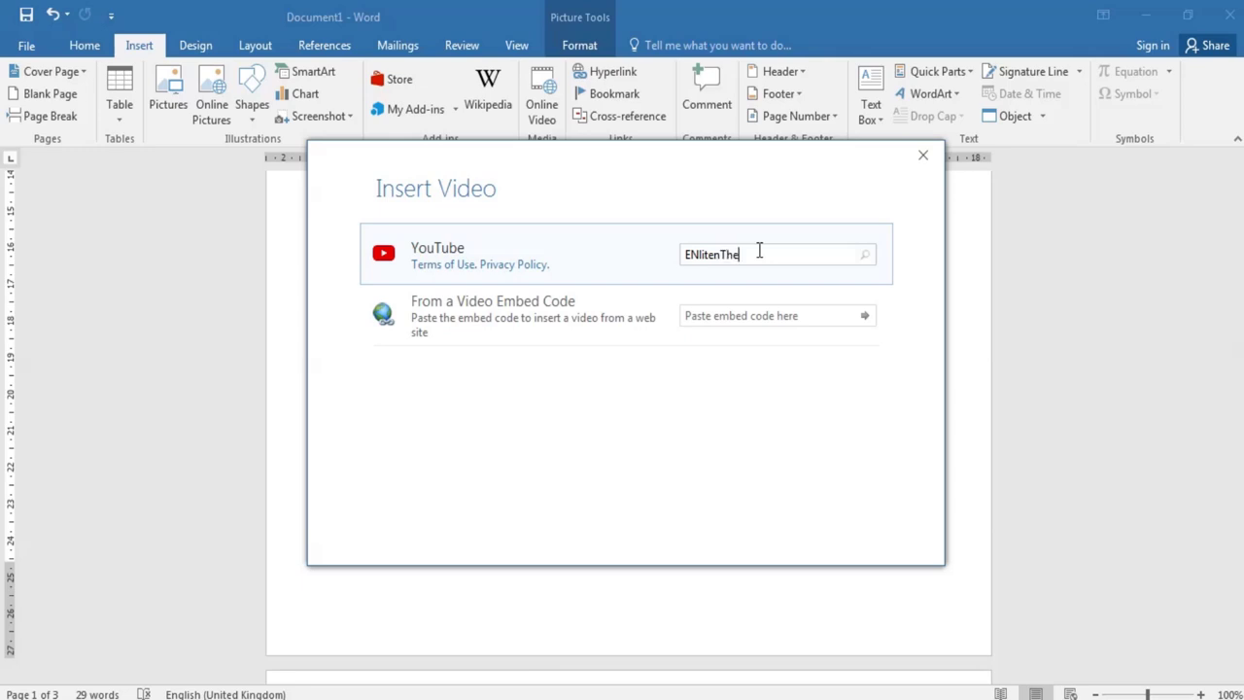
pyautogui.press('Return')
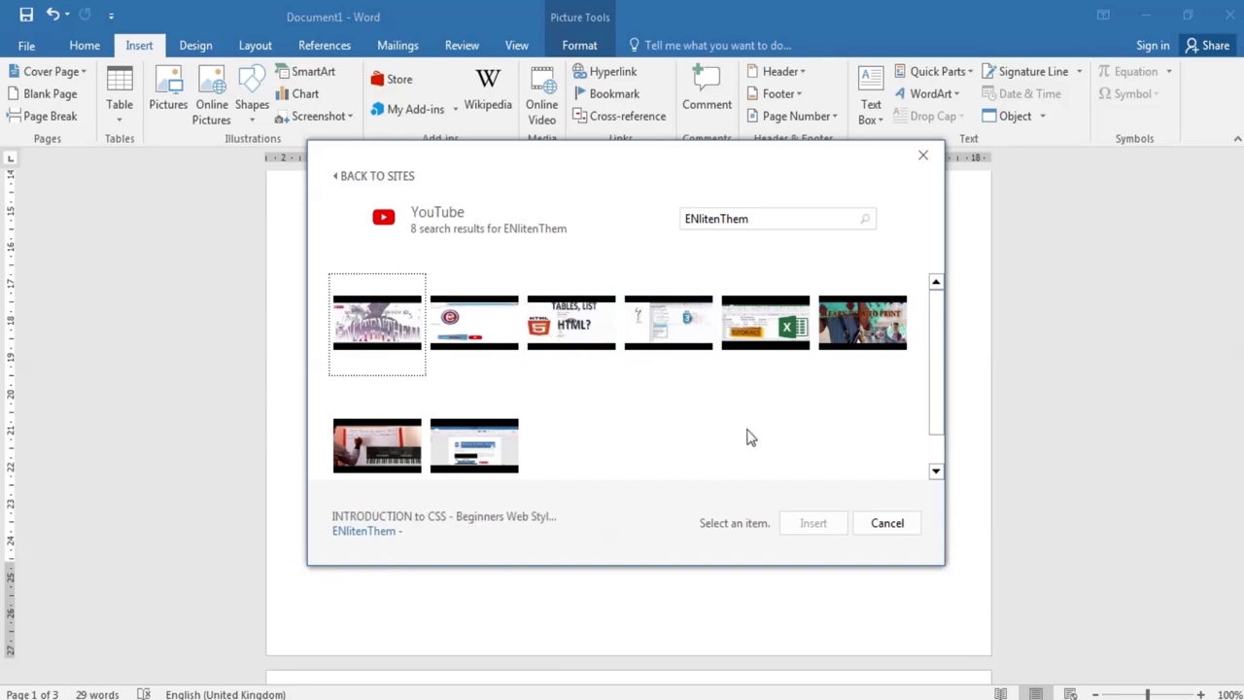
pyautogui.click(559, 331)
pyautogui.click(558, 332)
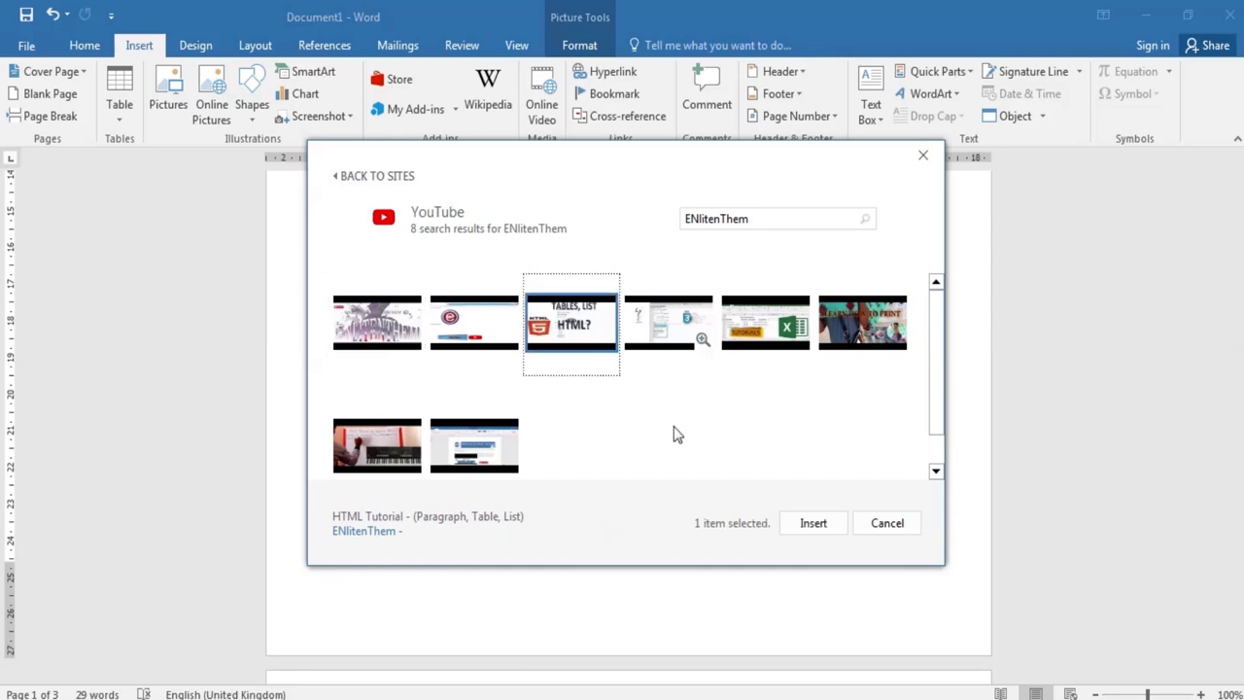
pyautogui.click(811, 524)
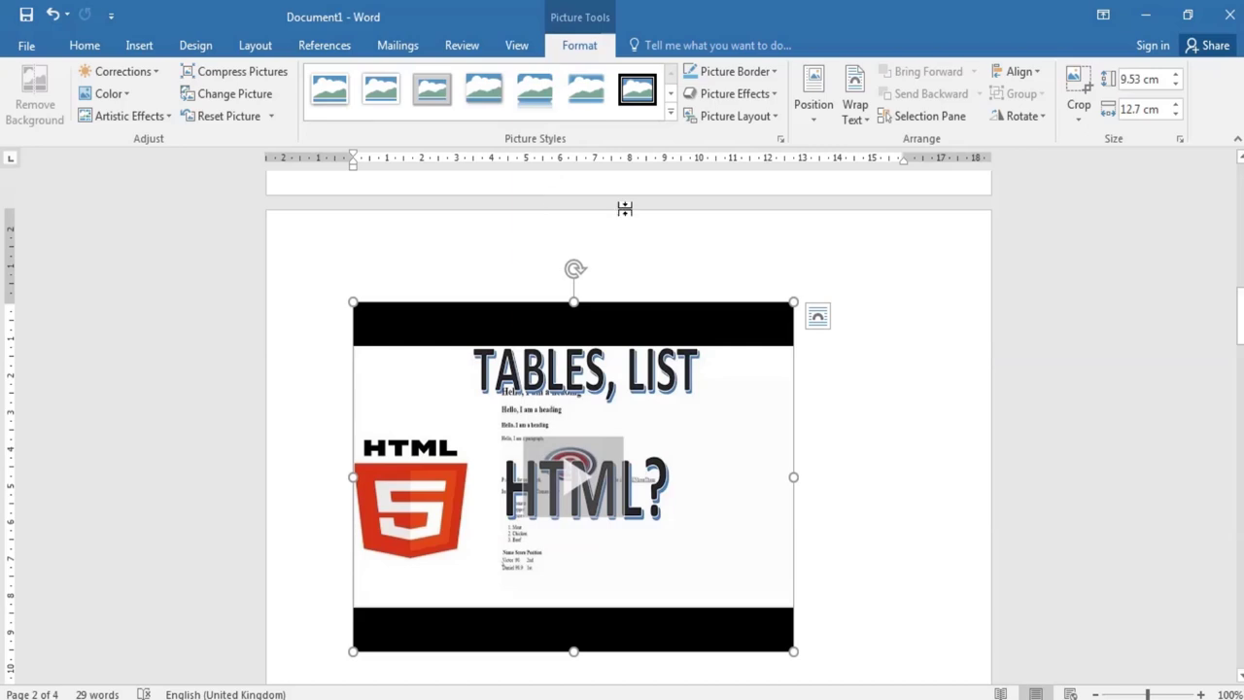
pyautogui.scroll(10, 769, 535)
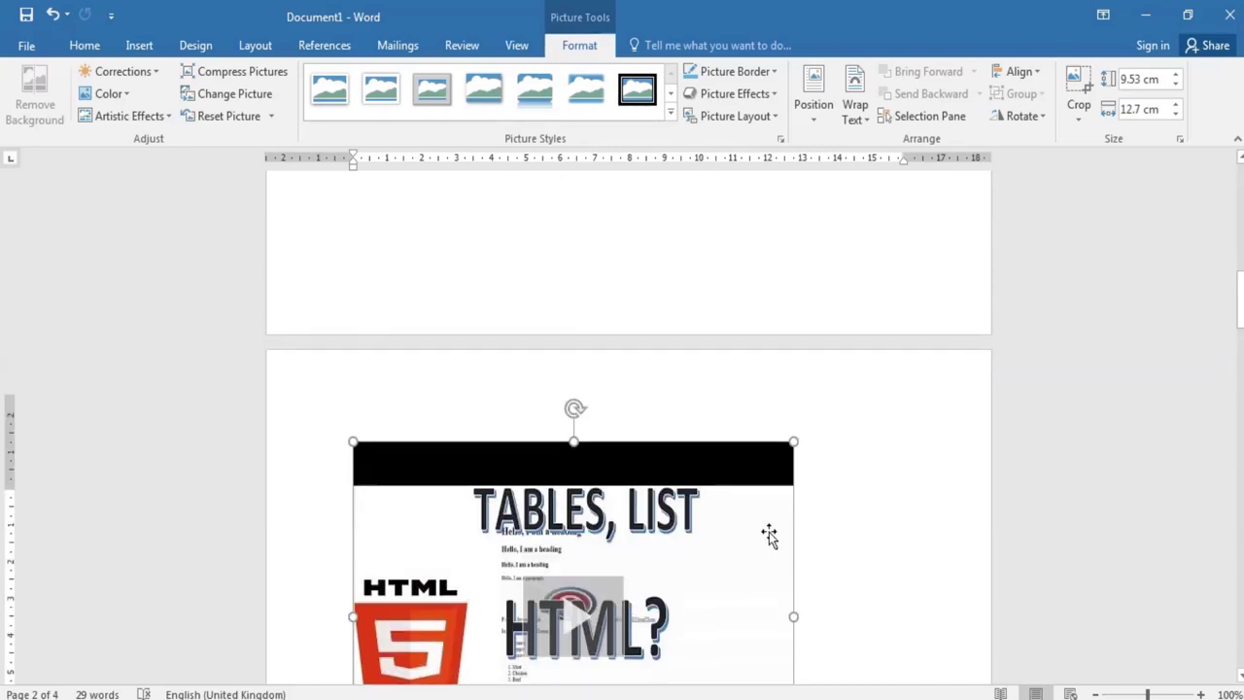
pyautogui.scroll(3, 771, 532)
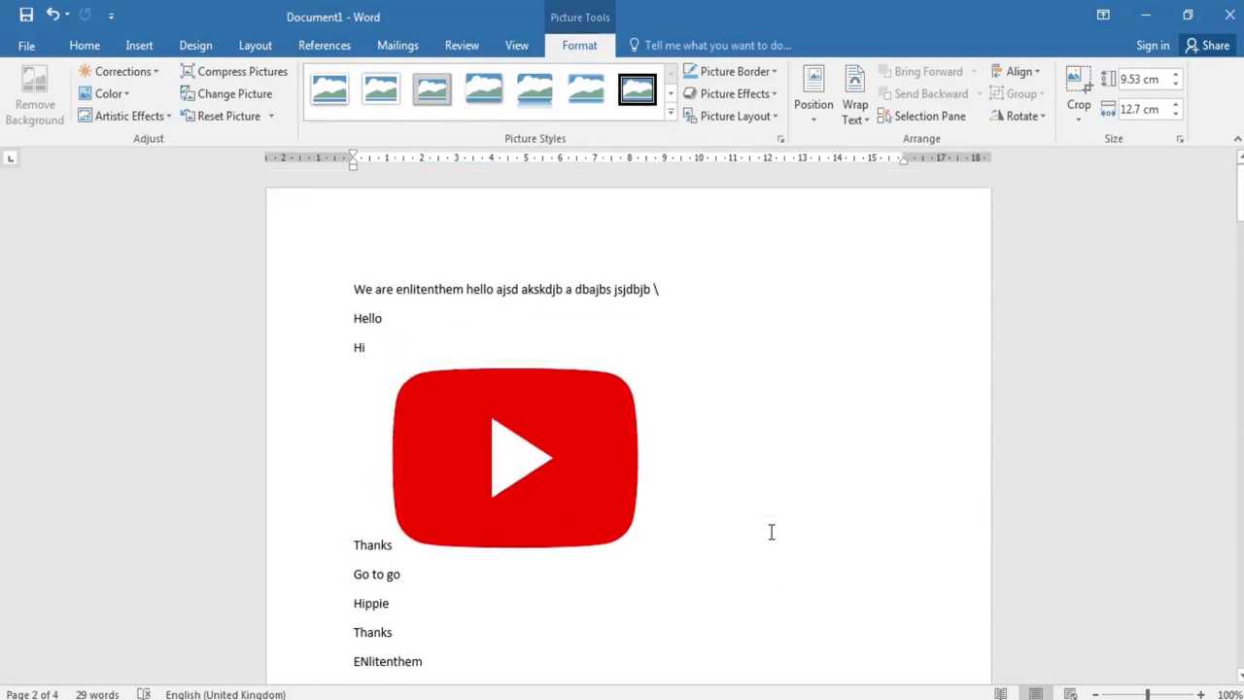
pyautogui.click(137, 48)
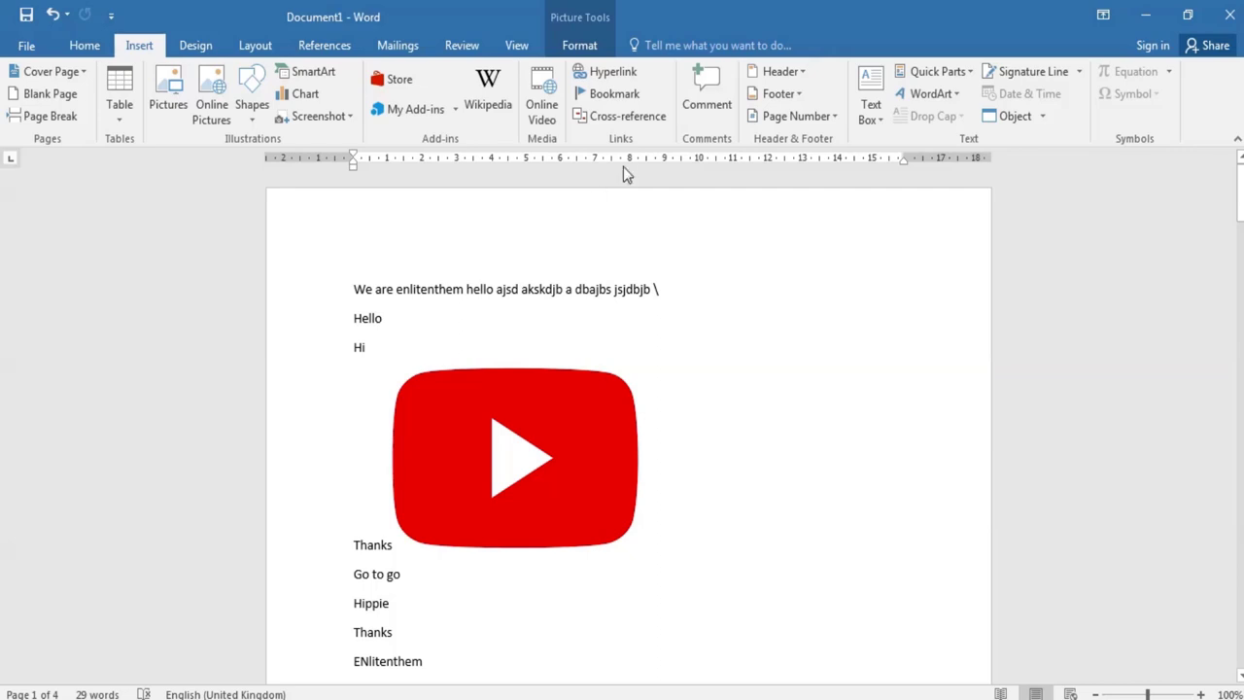
pyautogui.scroll(-4, 670, 338)
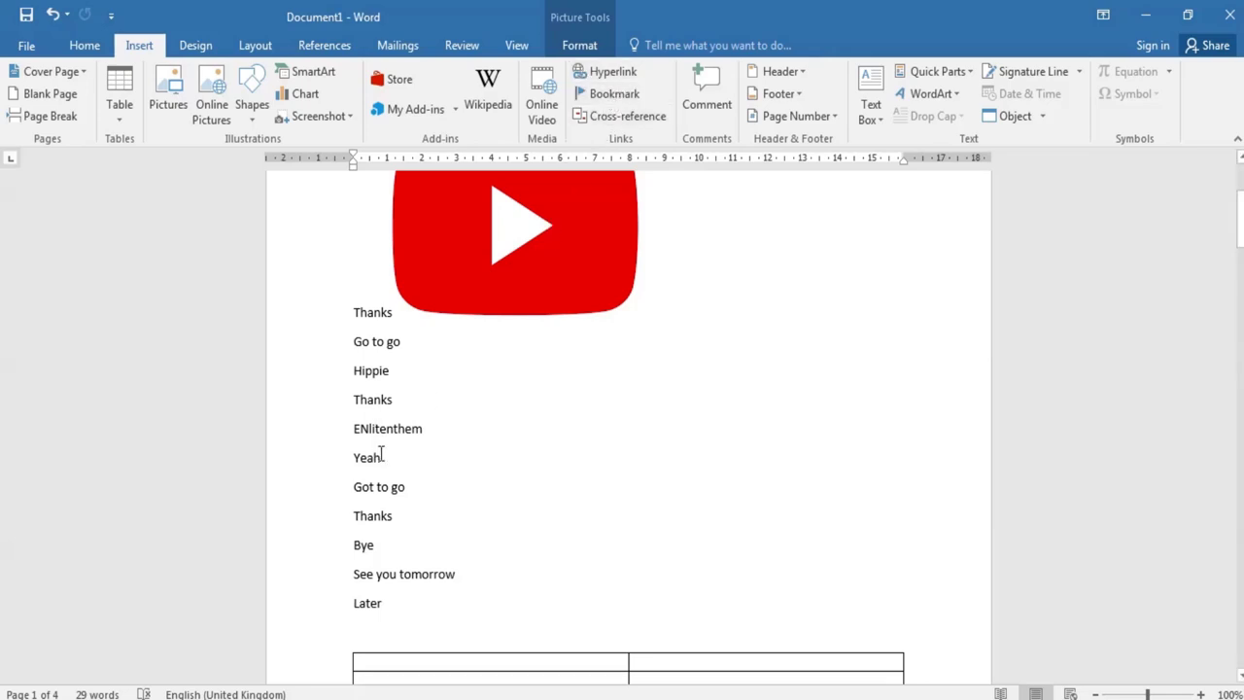
pyautogui.moveTo(381, 454); pyautogui.dragTo(350, 457)
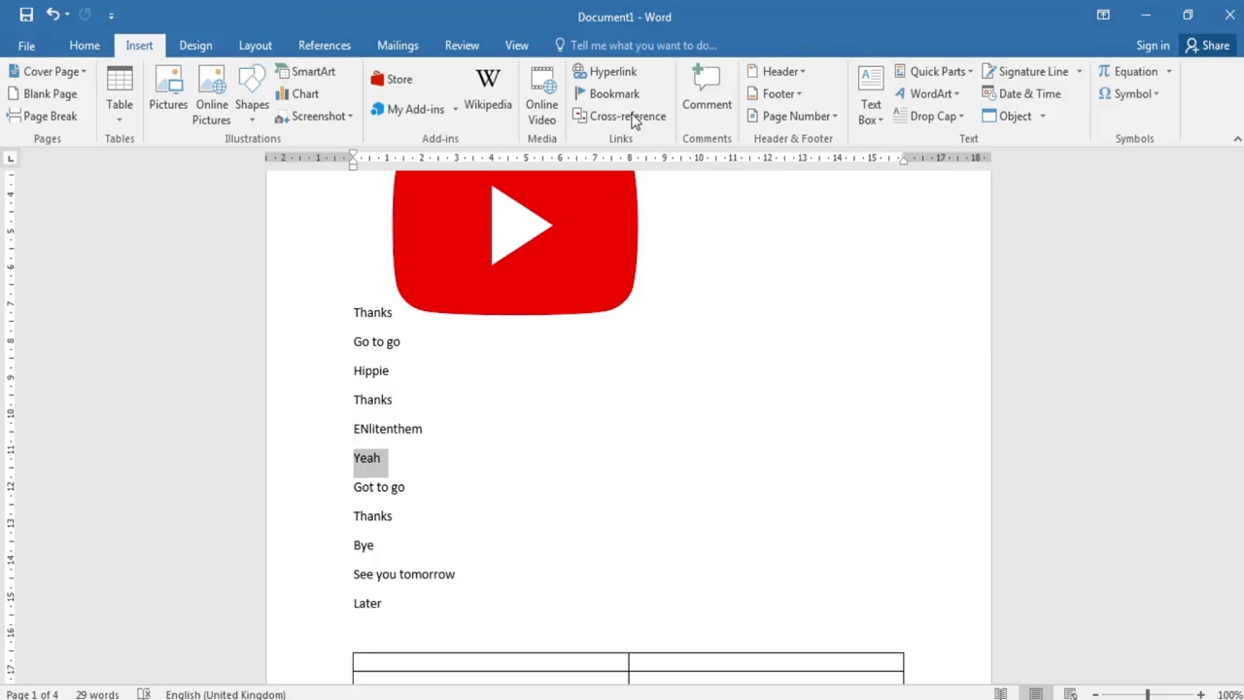
pyautogui.click(622, 76)
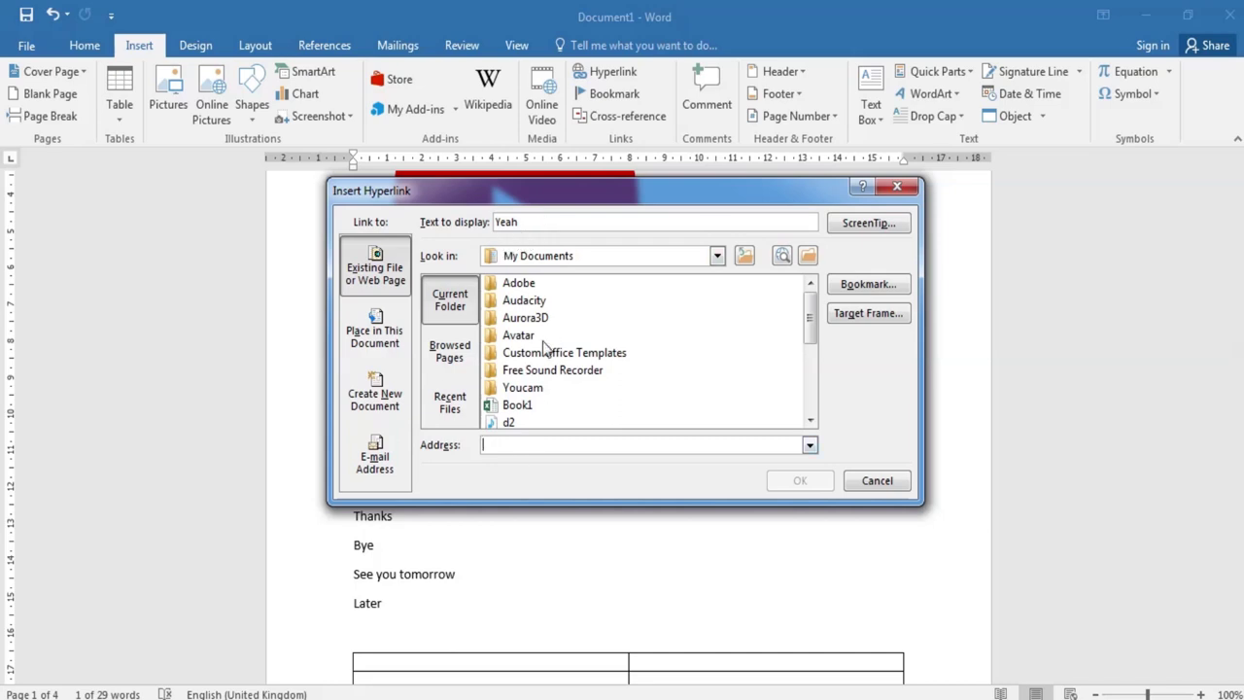
pyautogui.write('ht')
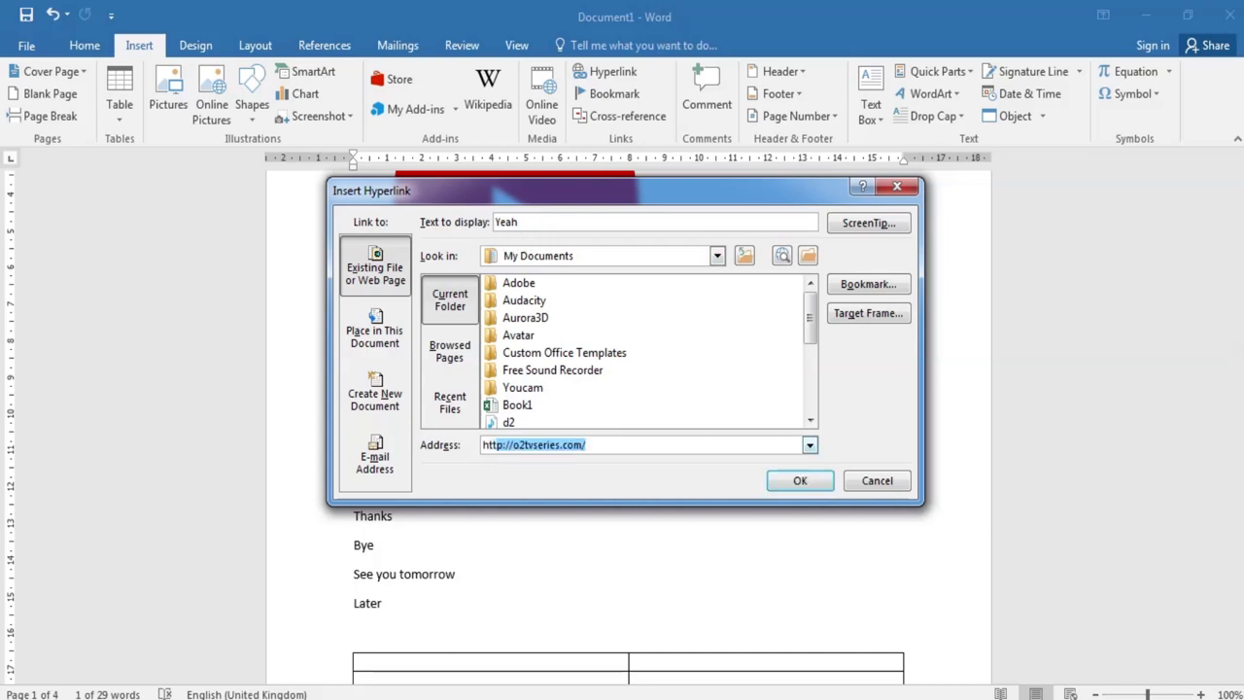
pyautogui.write('tps')
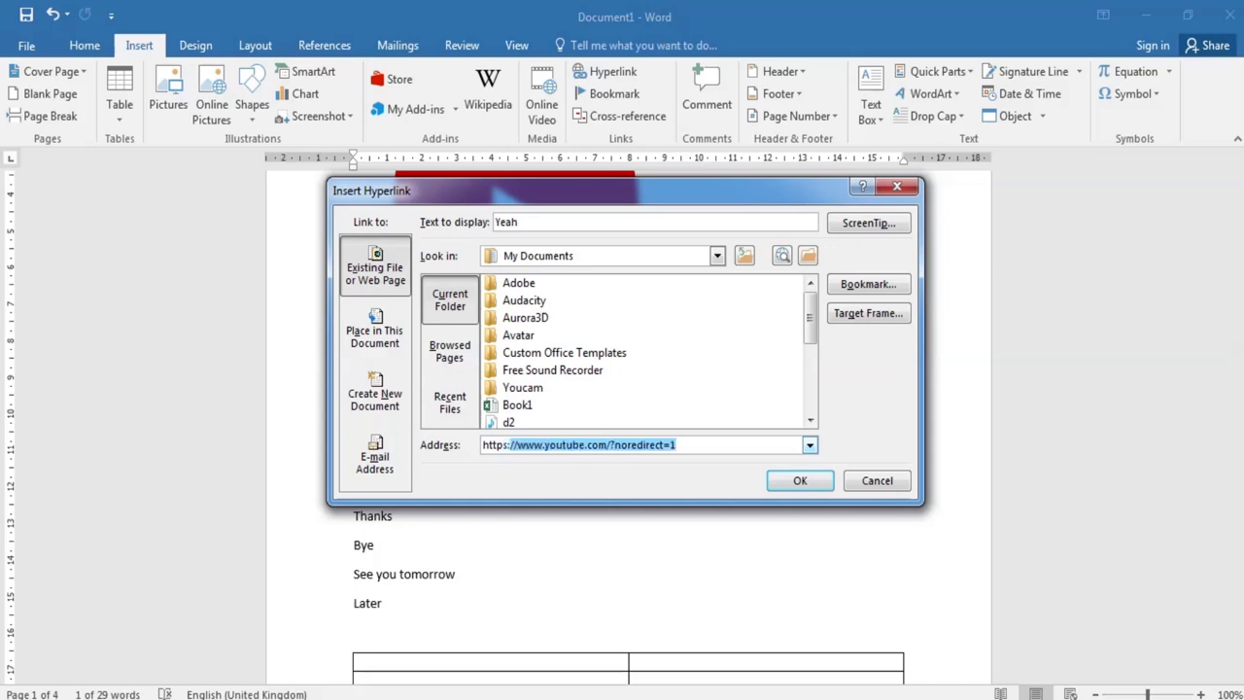
pyautogui.write('://youtube.com/enlitenthem')
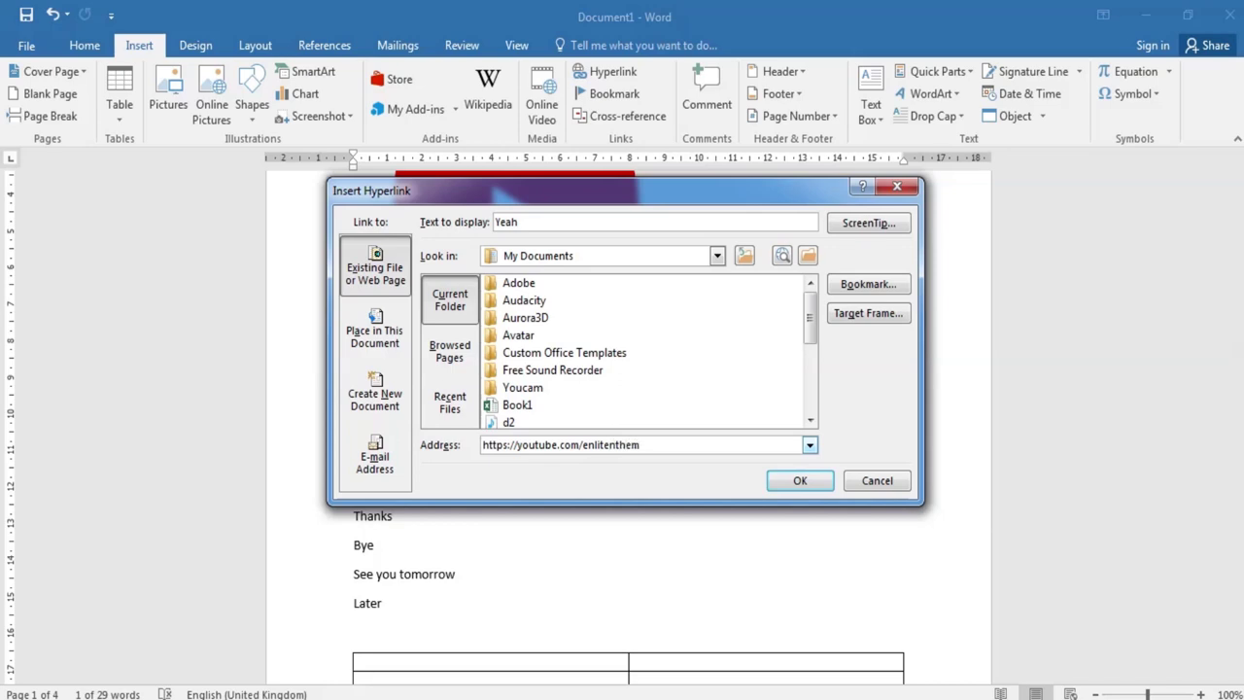
pyautogui.press('Return')
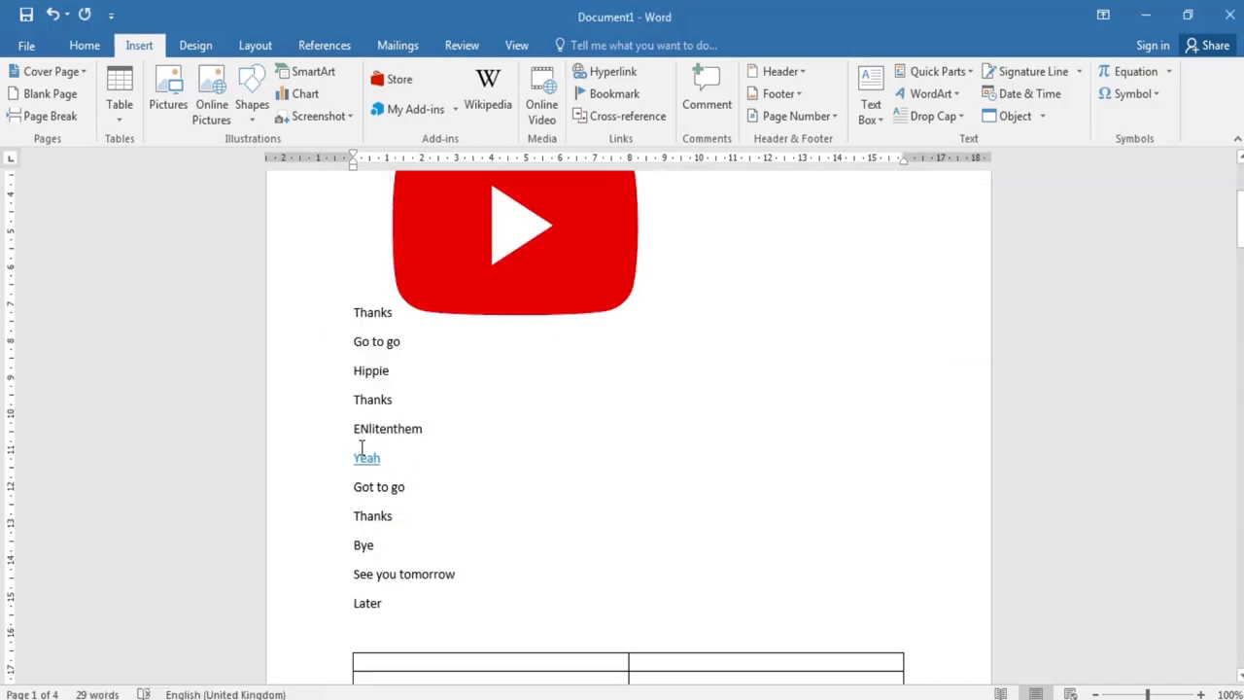
pyautogui.moveTo(362, 453)
pyautogui.scroll(4, 501, 447)
pyautogui.scroll(-3, 501, 445)
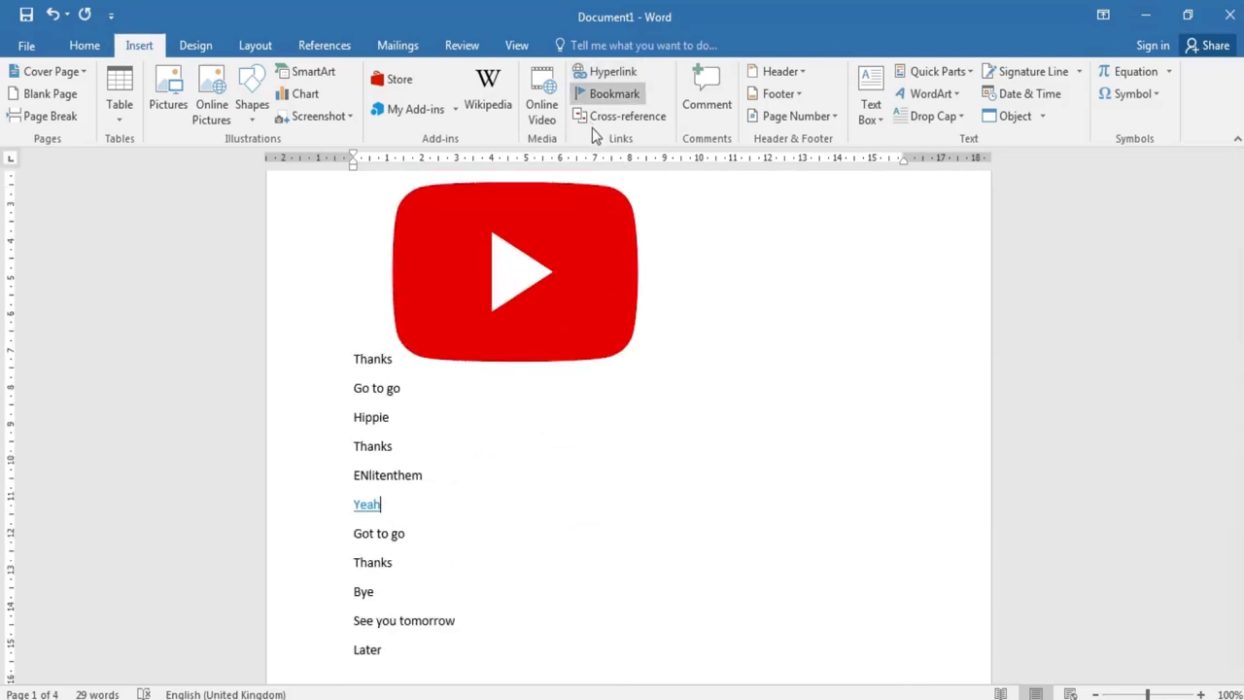
# - Add a bookmark named 'Name' on the selected ENlitenthem text
pyautogui.click(610, 93)
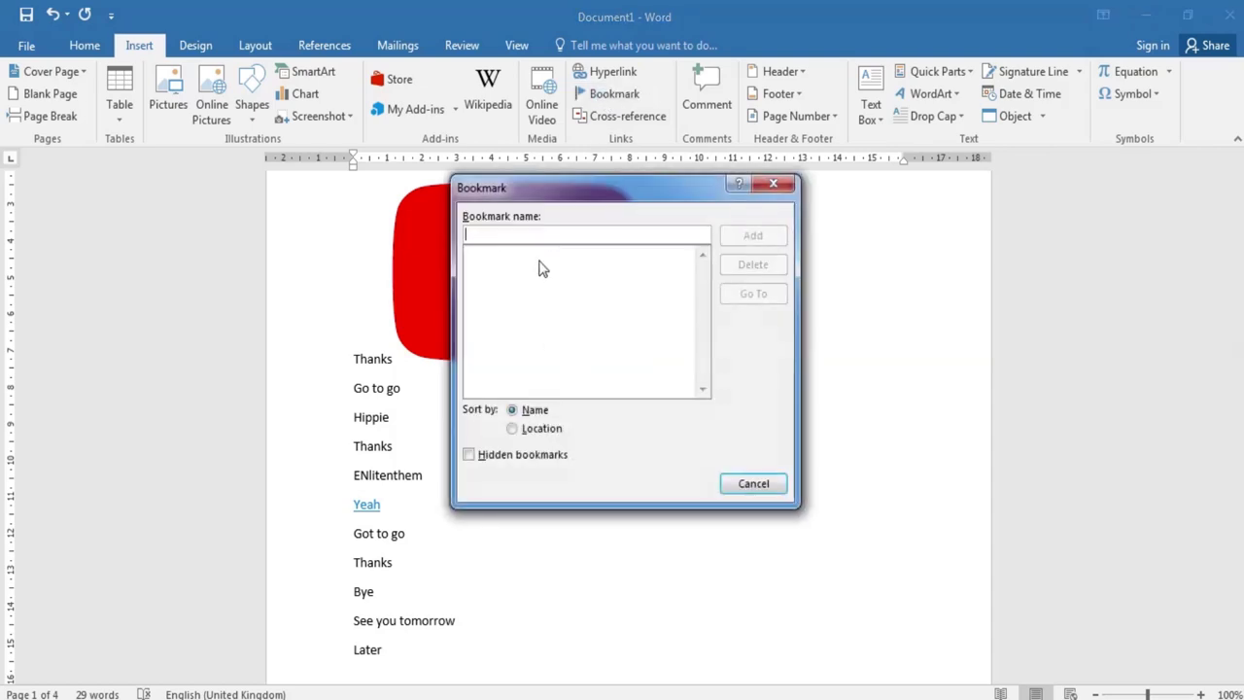
pyautogui.click(728, 488)
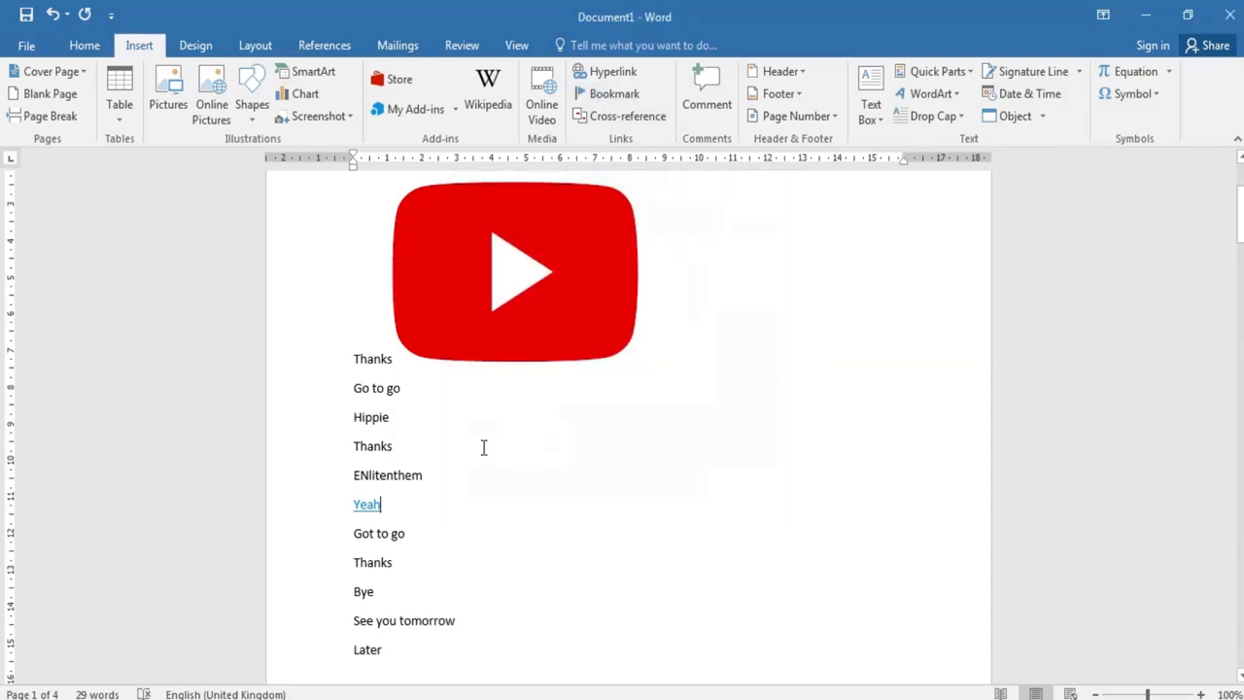
pyautogui.scroll(-2, 497, 476)
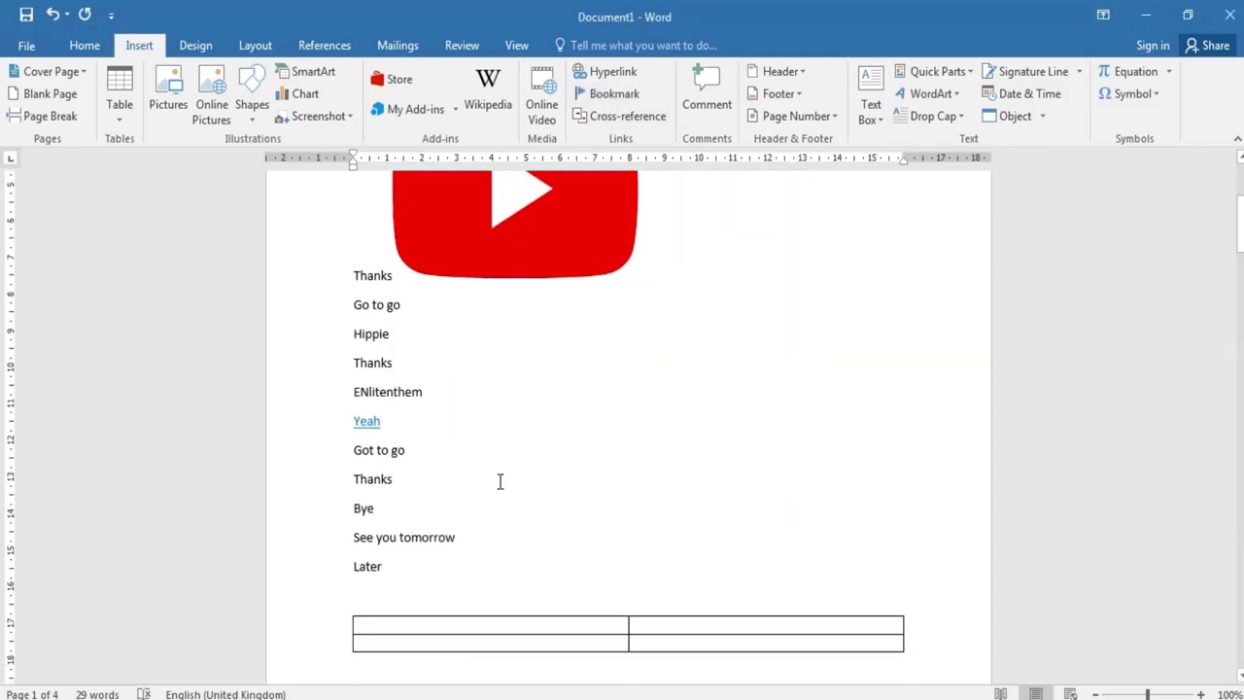
pyautogui.doubleClick(369, 556)
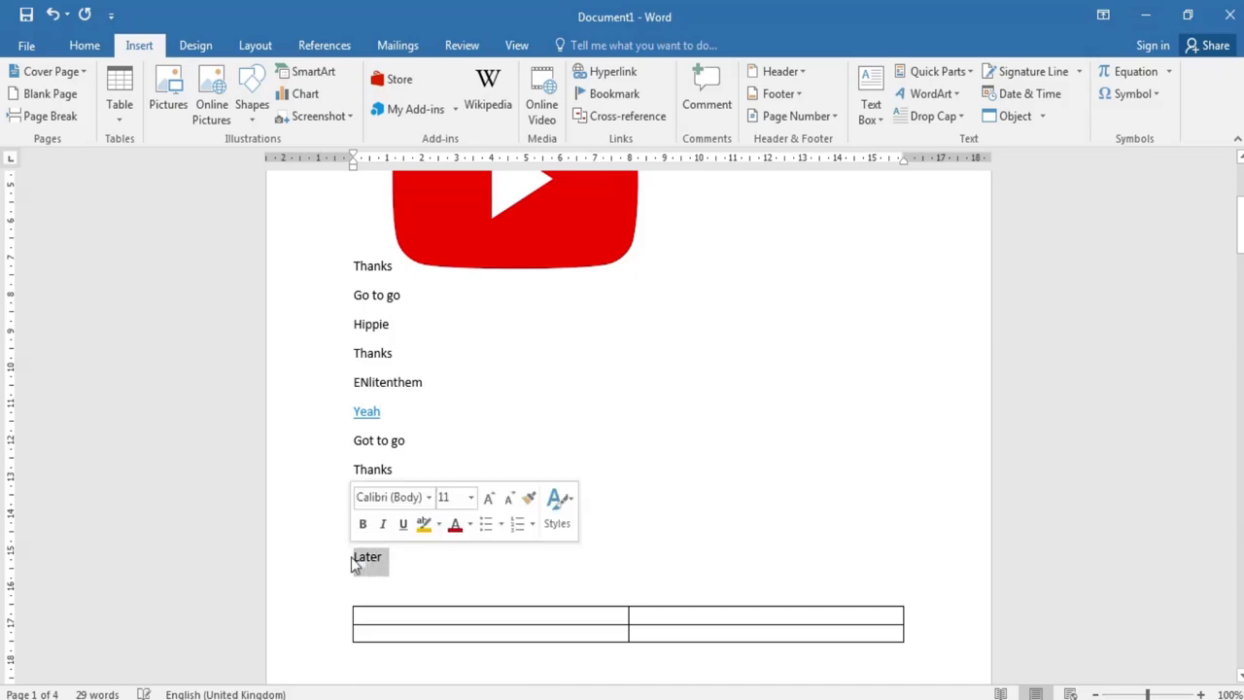
pyautogui.moveTo(444, 388); pyautogui.dragTo(333, 387)
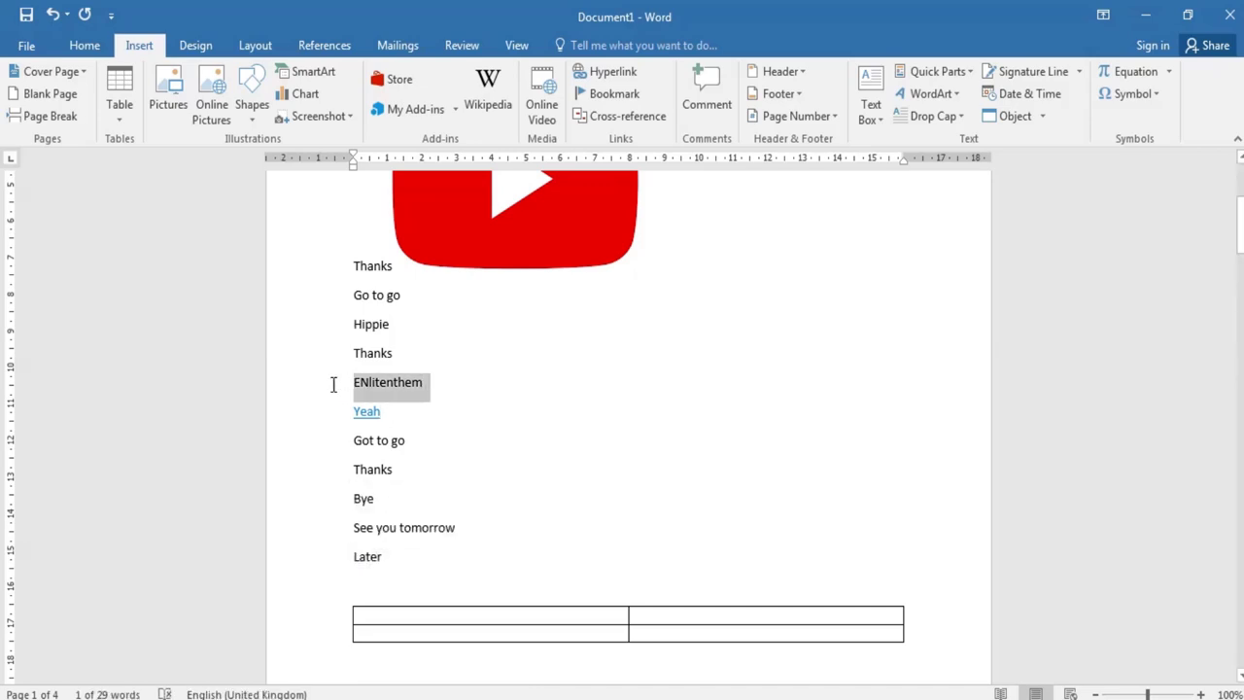
pyautogui.click(614, 93)
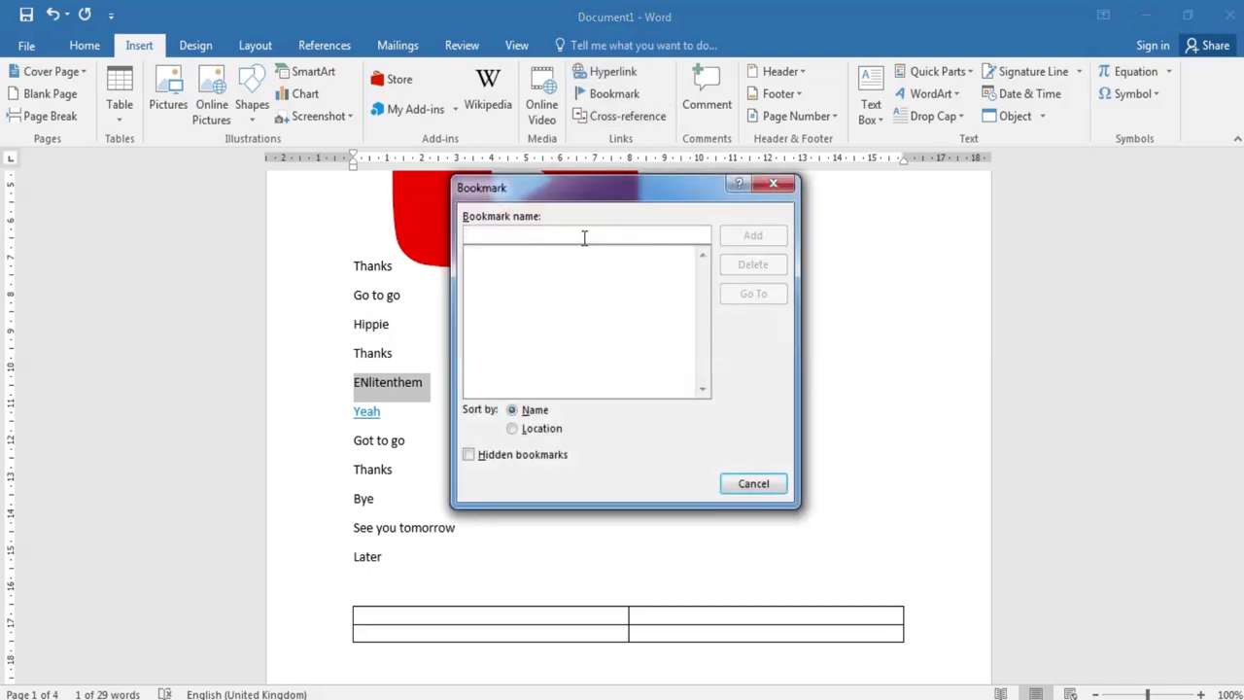
pyautogui.write('Name')
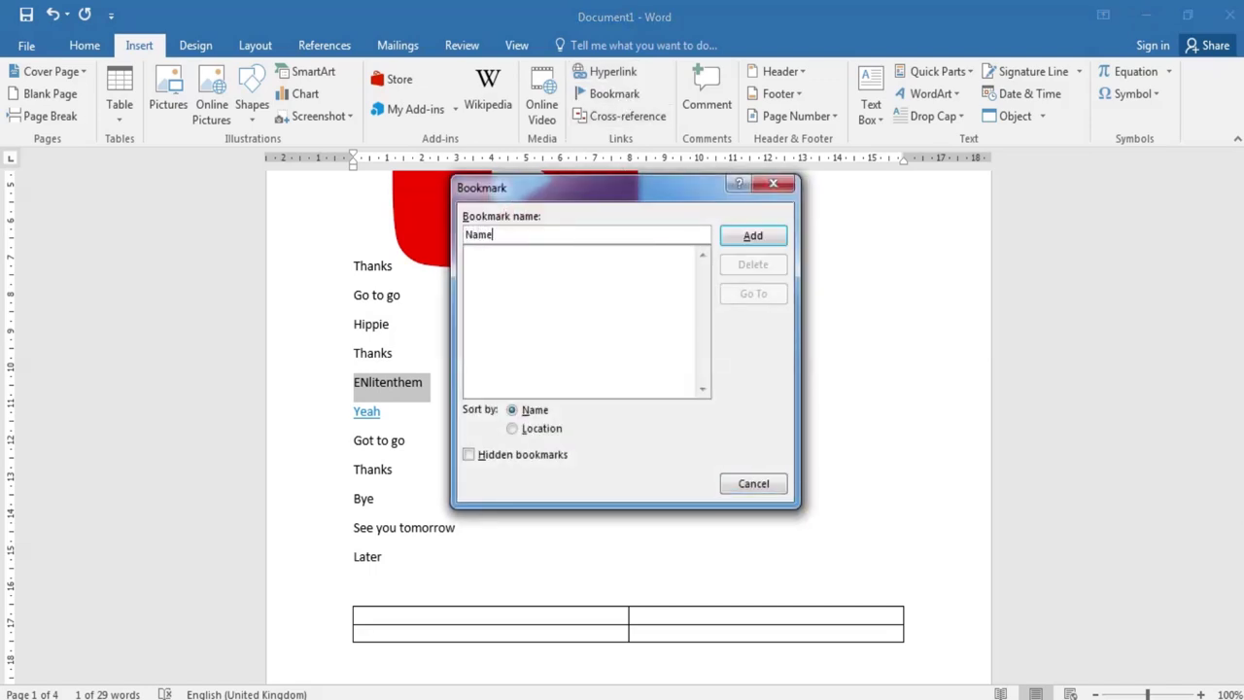
pyautogui.press('Return')
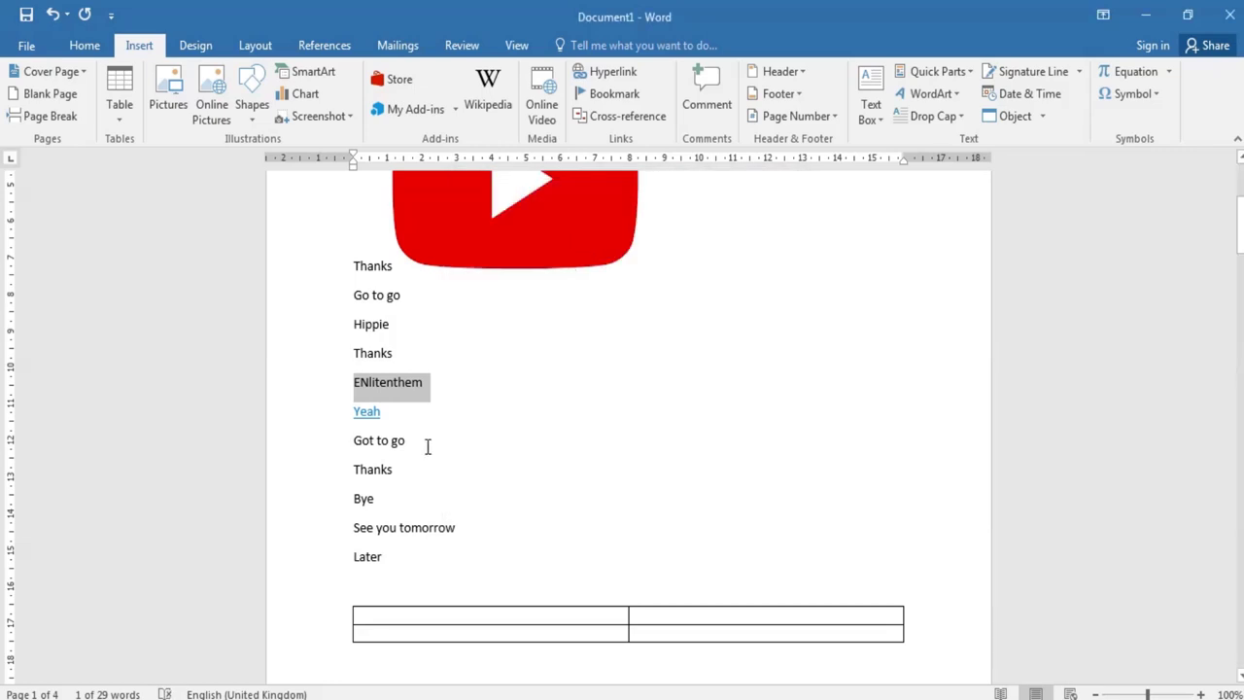
# - Go to the 'Name' bookmark, then place the cursor after 'Got to go'
pyautogui.scroll(-8, 450, 473)
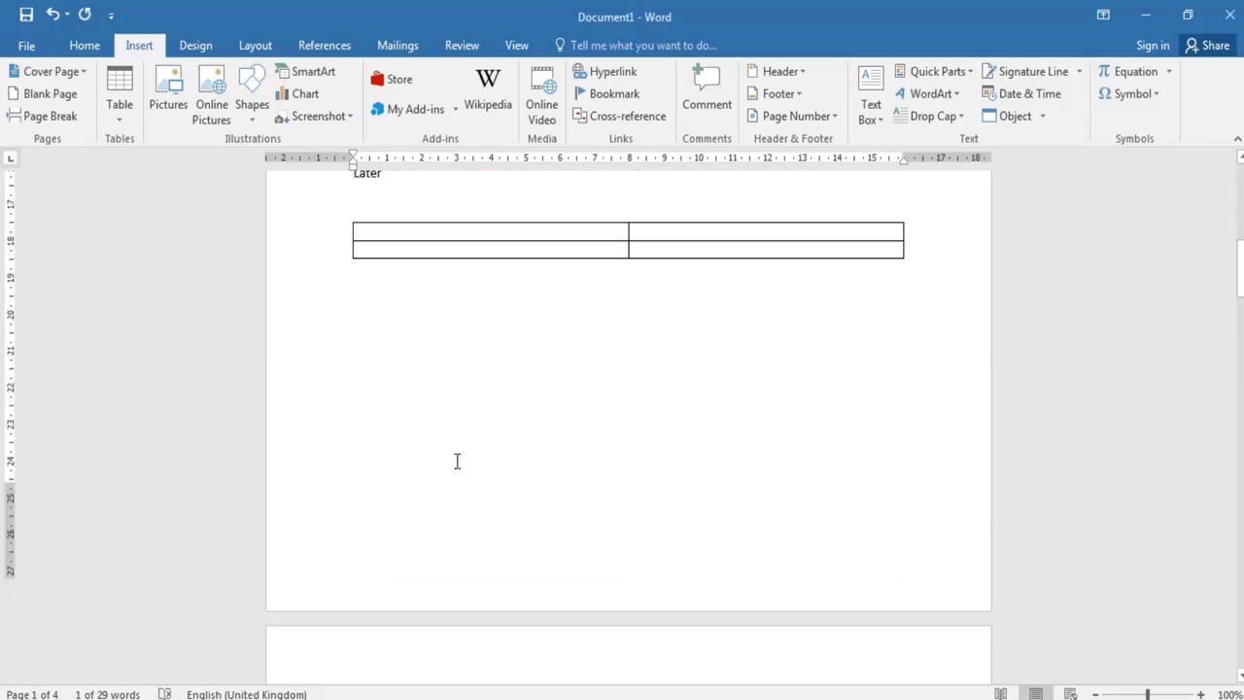
pyautogui.click(515, 215)
pyautogui.click(597, 94)
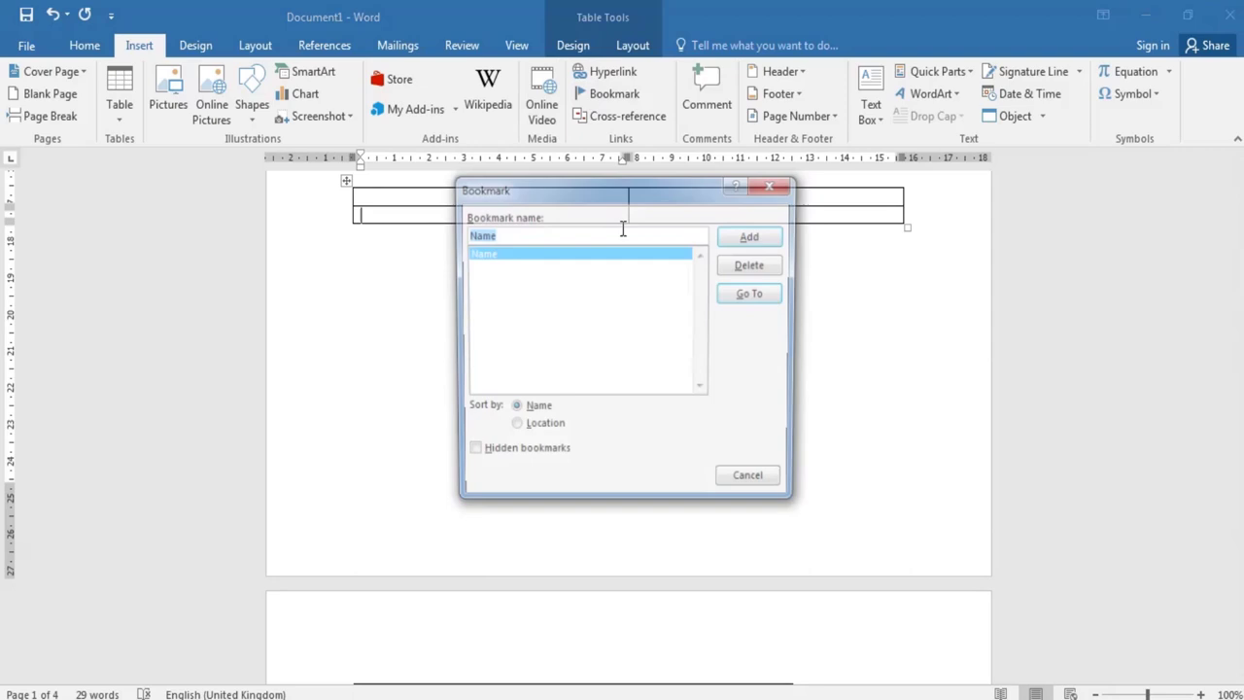
pyautogui.click(768, 296)
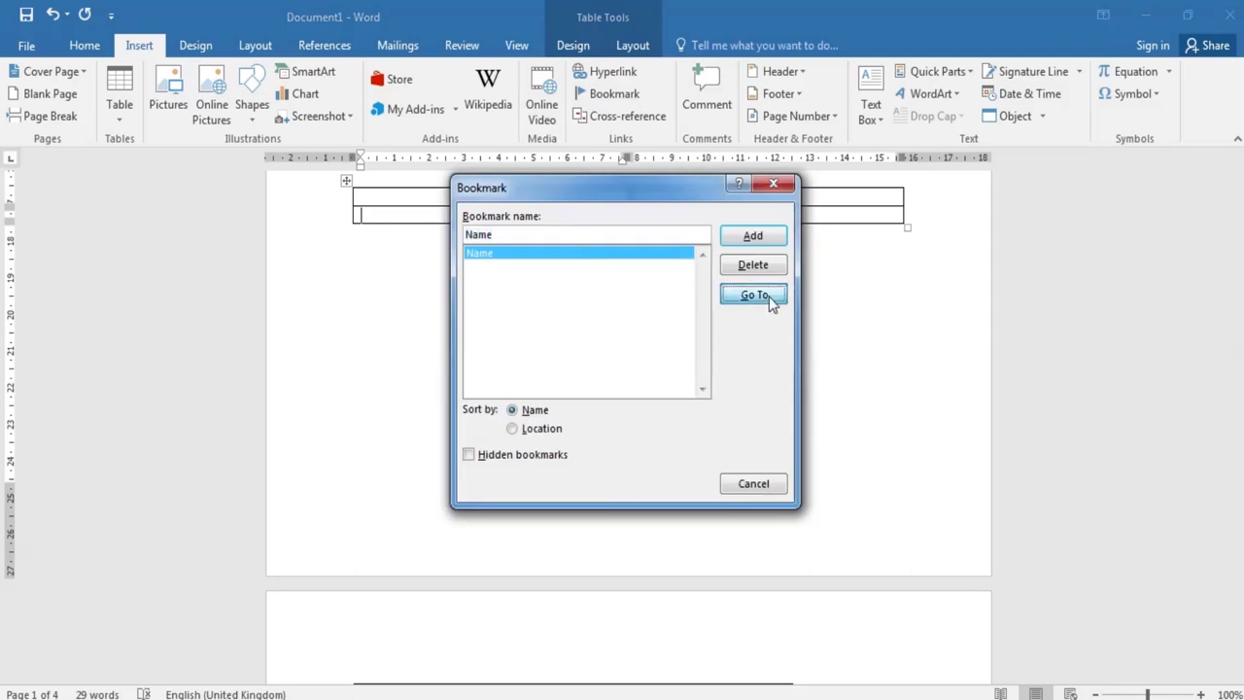
pyautogui.click(740, 485)
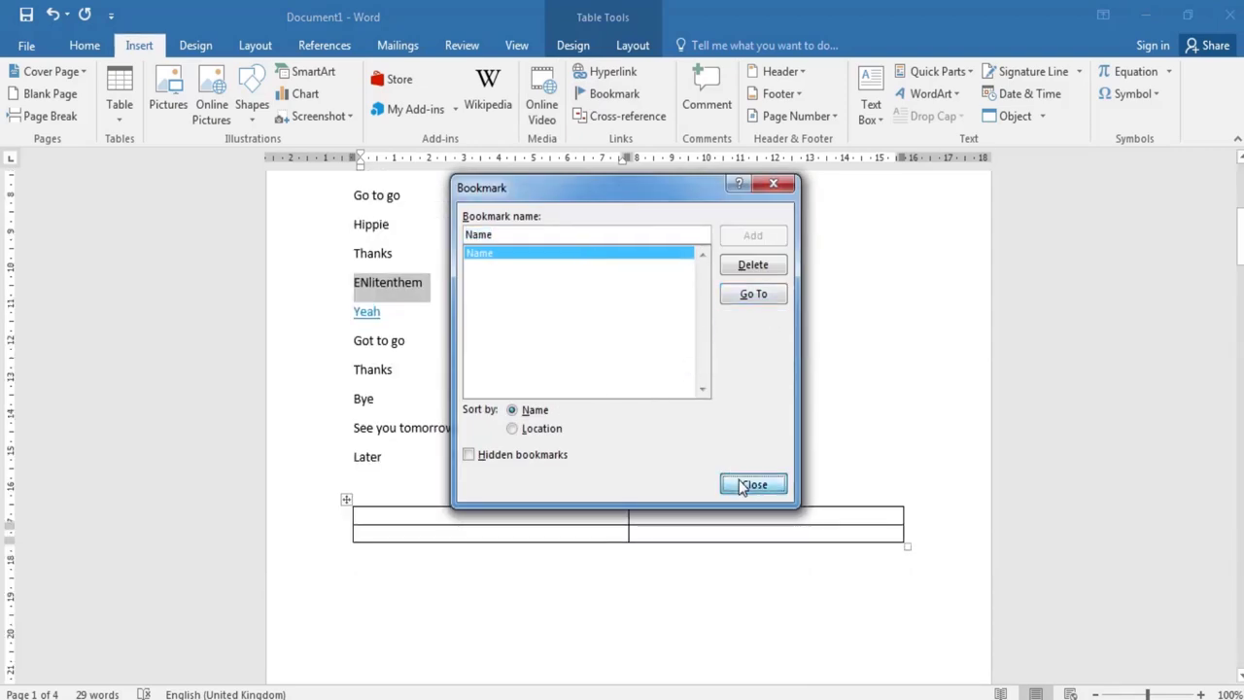
pyautogui.click(424, 344)
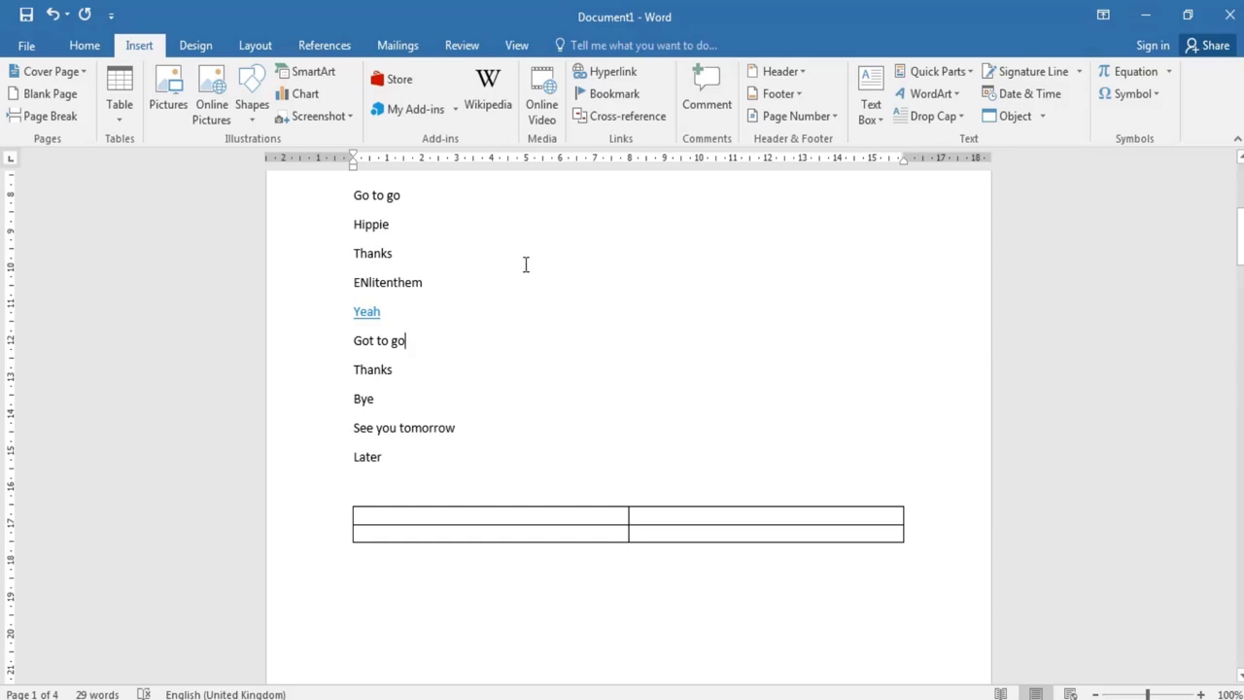
pyautogui.click(628, 117)
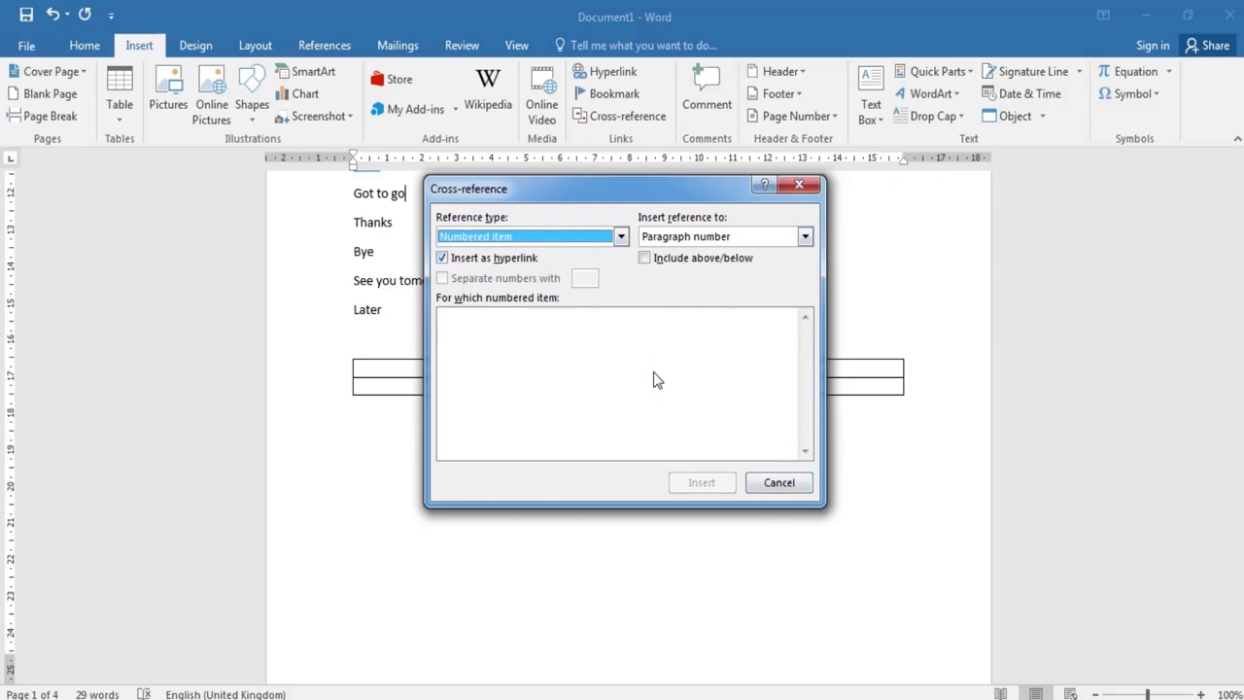
pyautogui.click(778, 483)
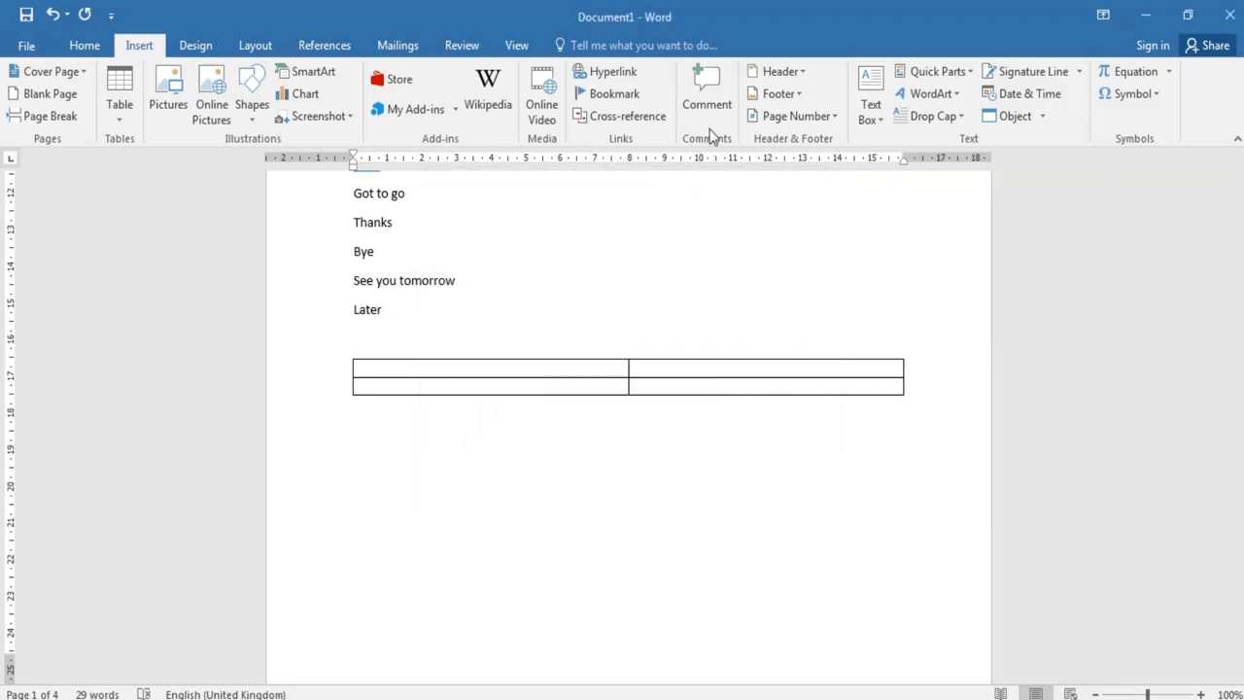
# - Add a comment reading 'hello' to the word 'go' in 'Got to go'
pyautogui.click(712, 99)
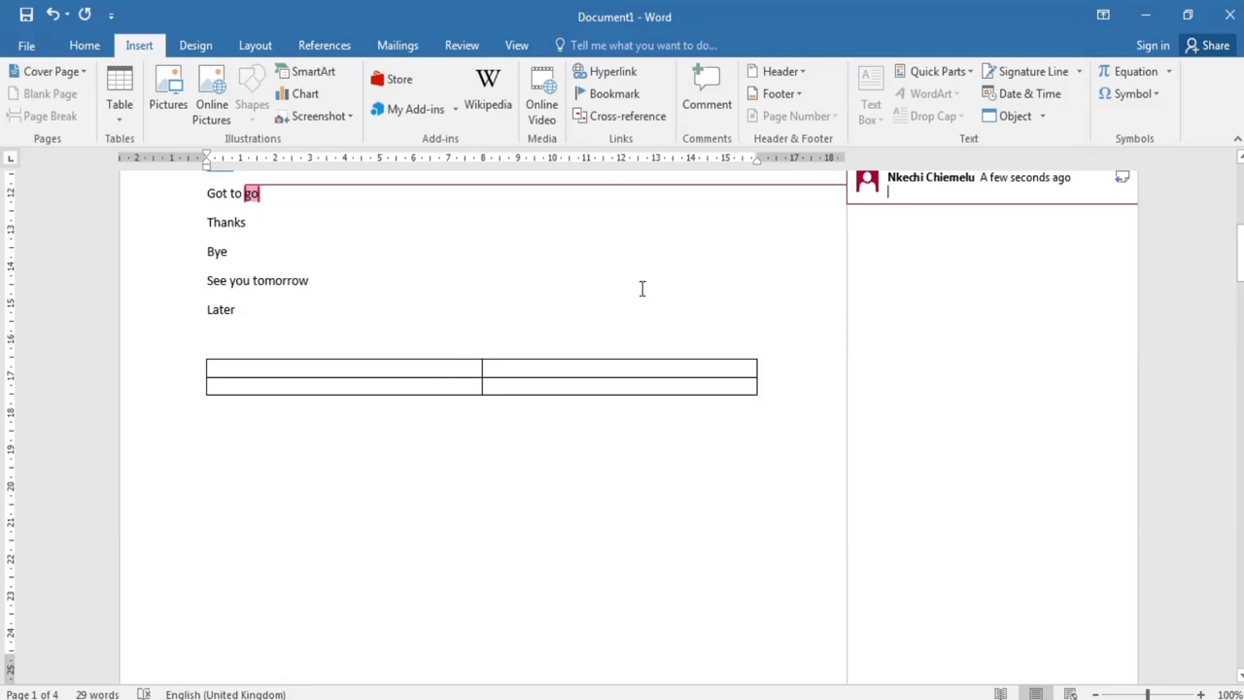
pyautogui.write('he')
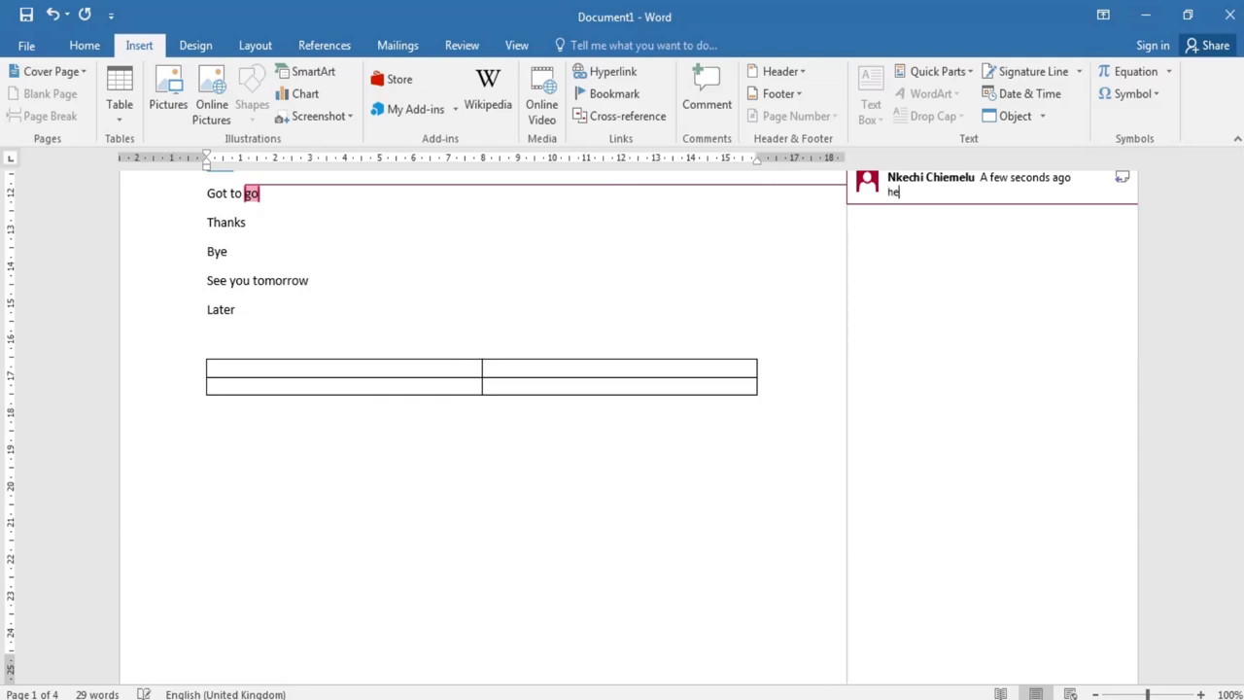
pyautogui.write('llo')
pyautogui.press('Return')
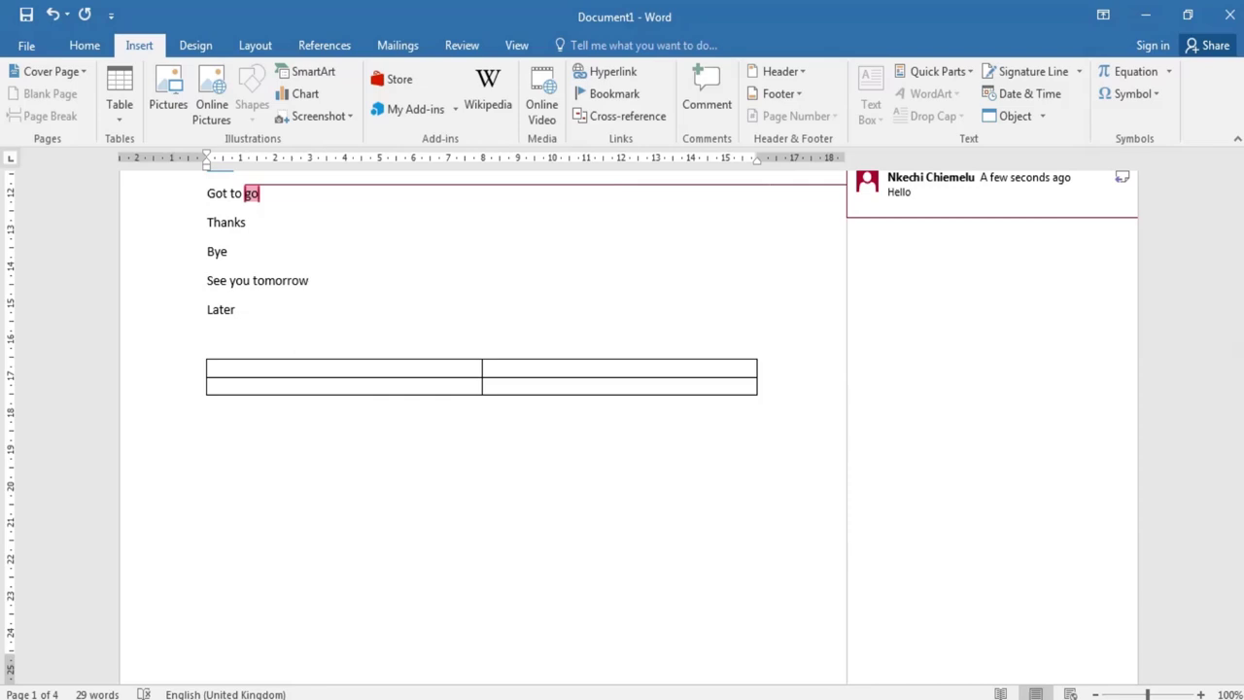
pyautogui.click(558, 304)
pyautogui.scroll(5, 558, 304)
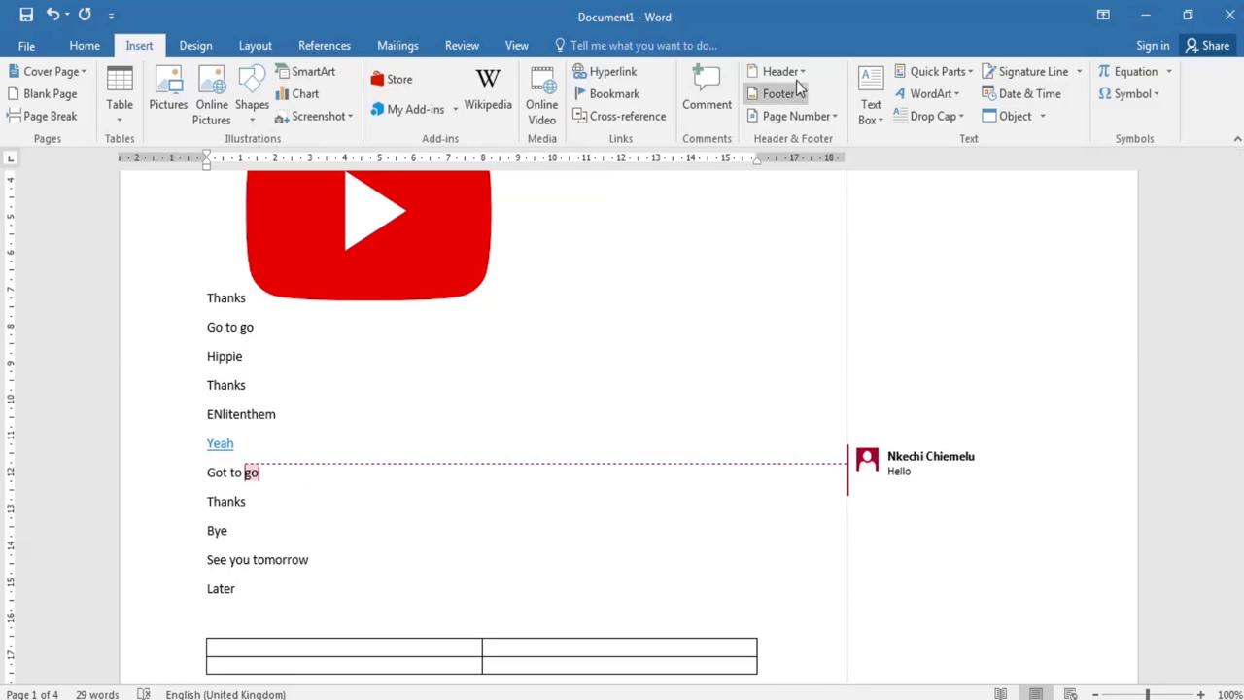
# - Insert a Blank header with HELLO typed on its line, then return to the body
pyautogui.click(780, 73)
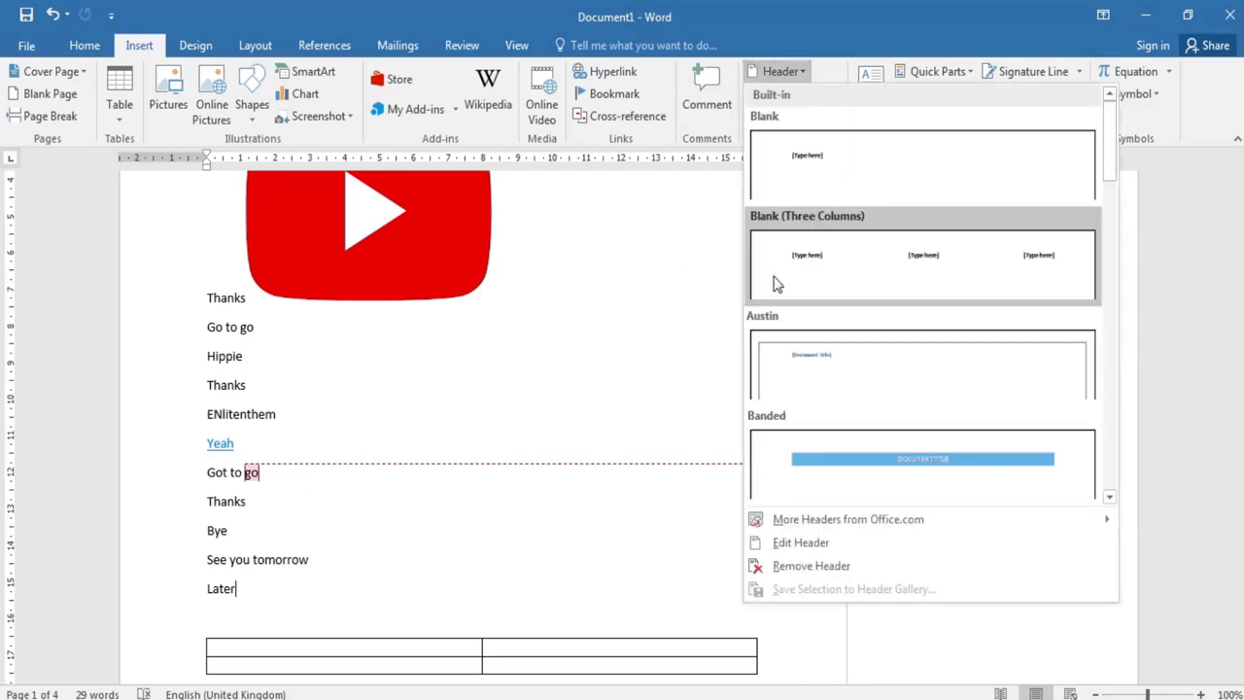
pyautogui.click(816, 170)
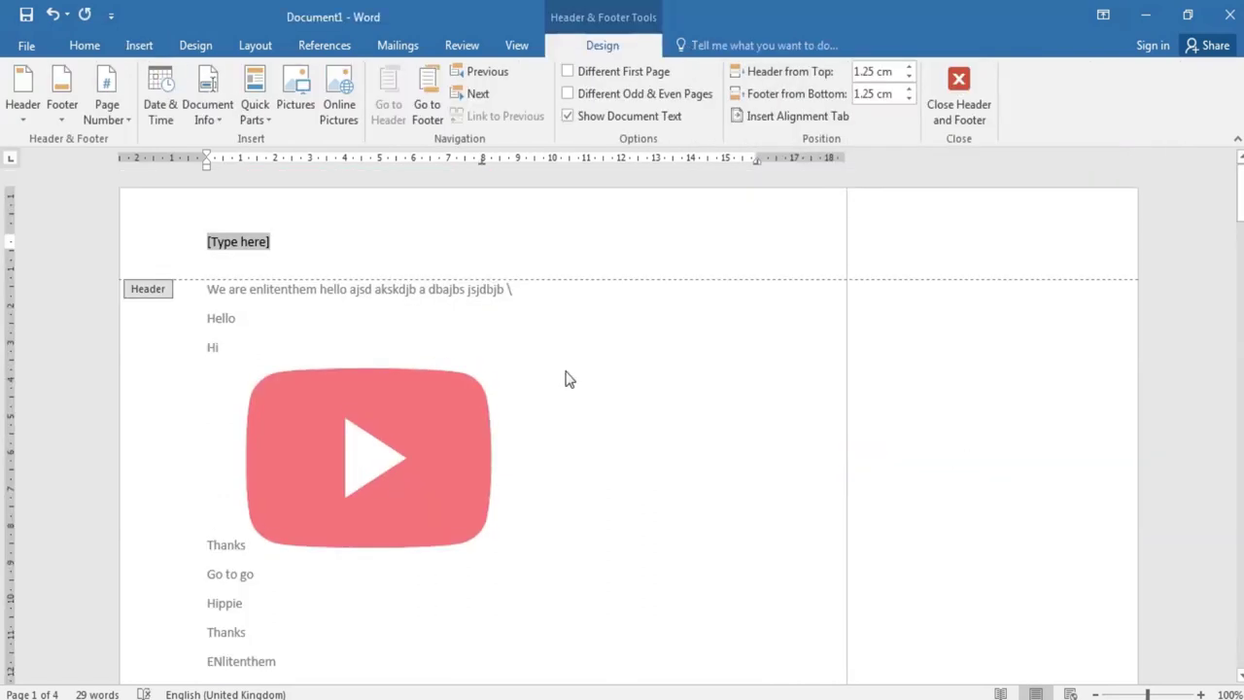
pyautogui.click(281, 261)
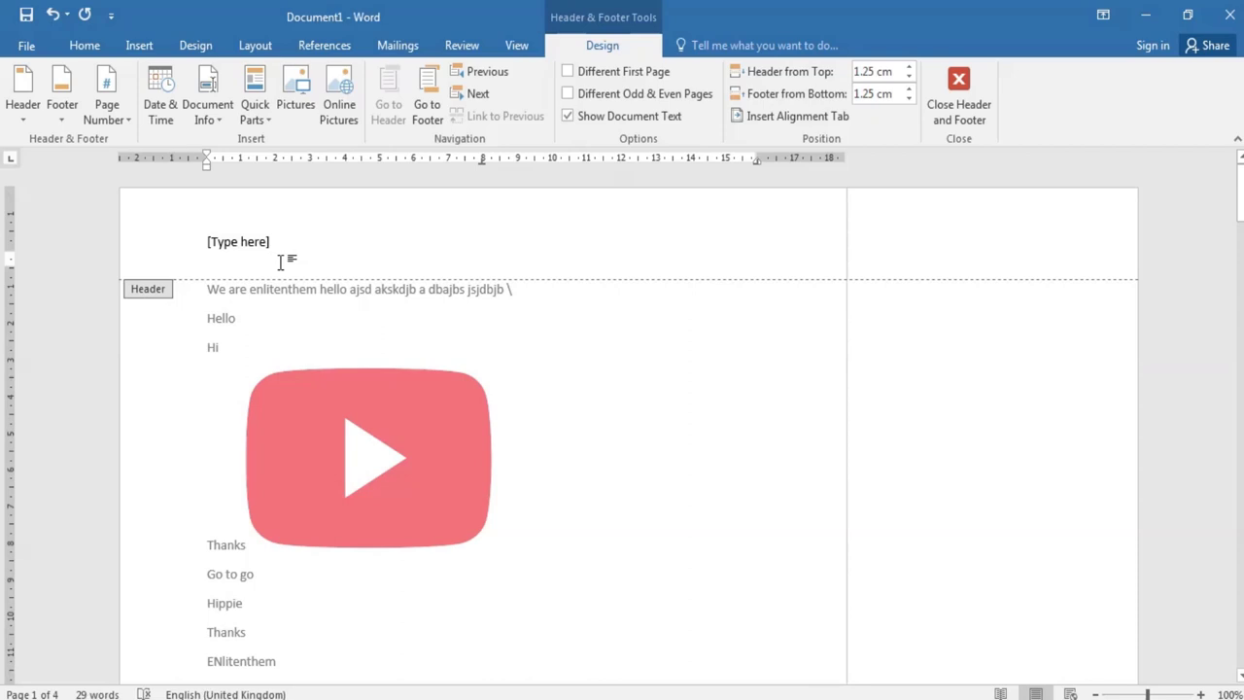
pyautogui.write('HELL')
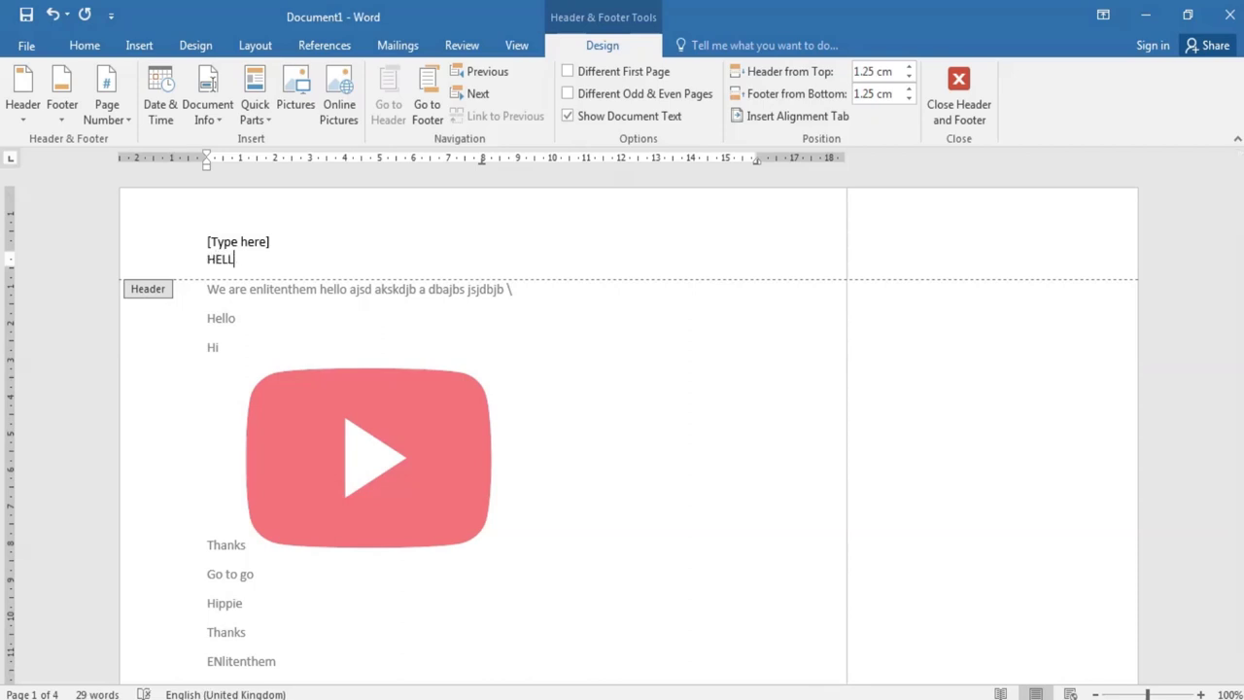
pyautogui.write('O')
pyautogui.press('Return')
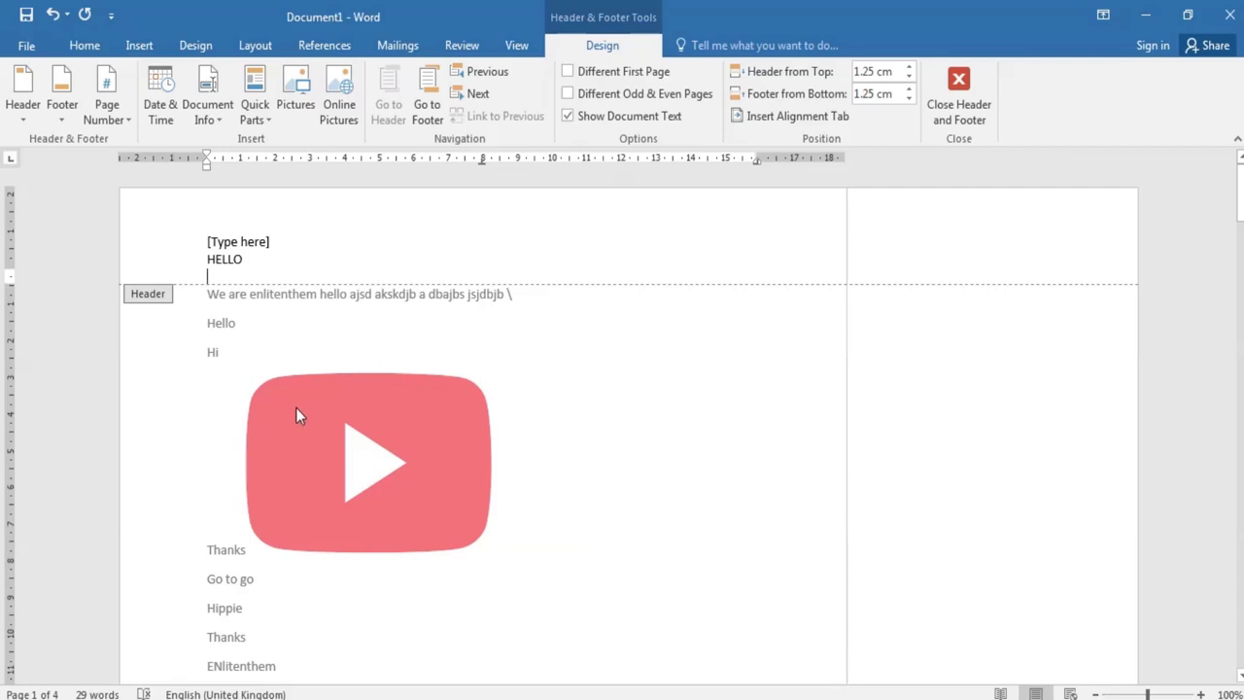
pyautogui.doubleClick(518, 501)
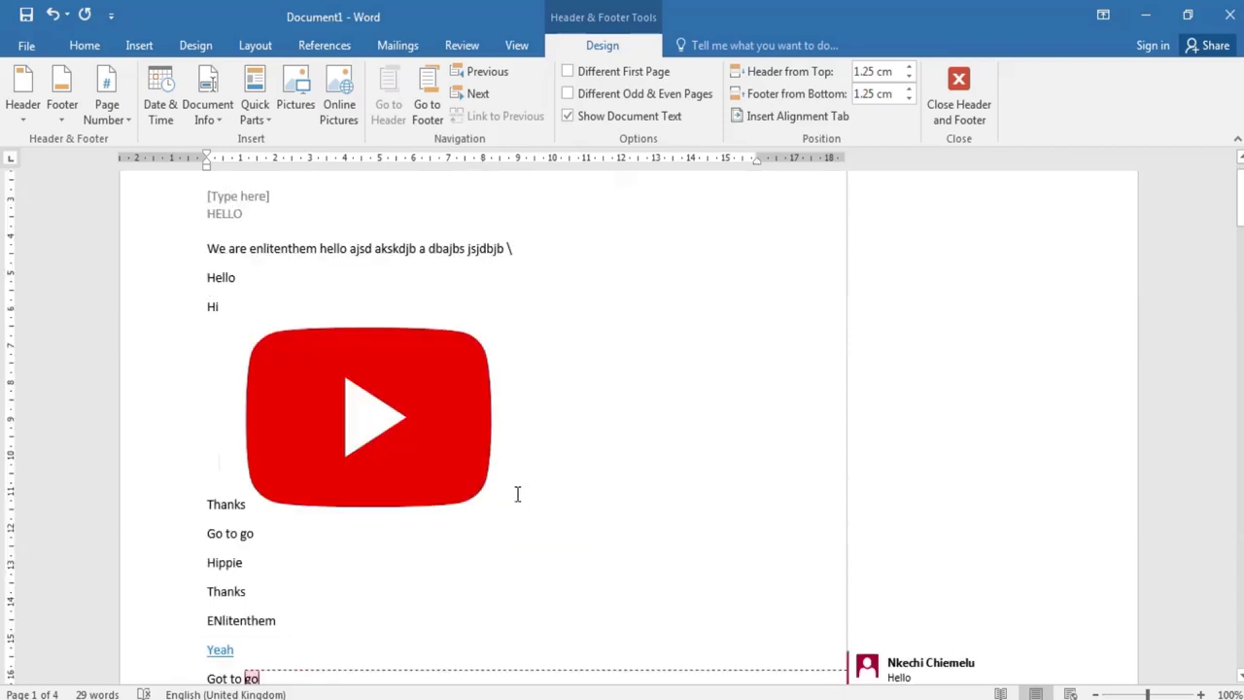
pyautogui.scroll(-3, 517, 494)
pyautogui.scroll(3, 516, 495)
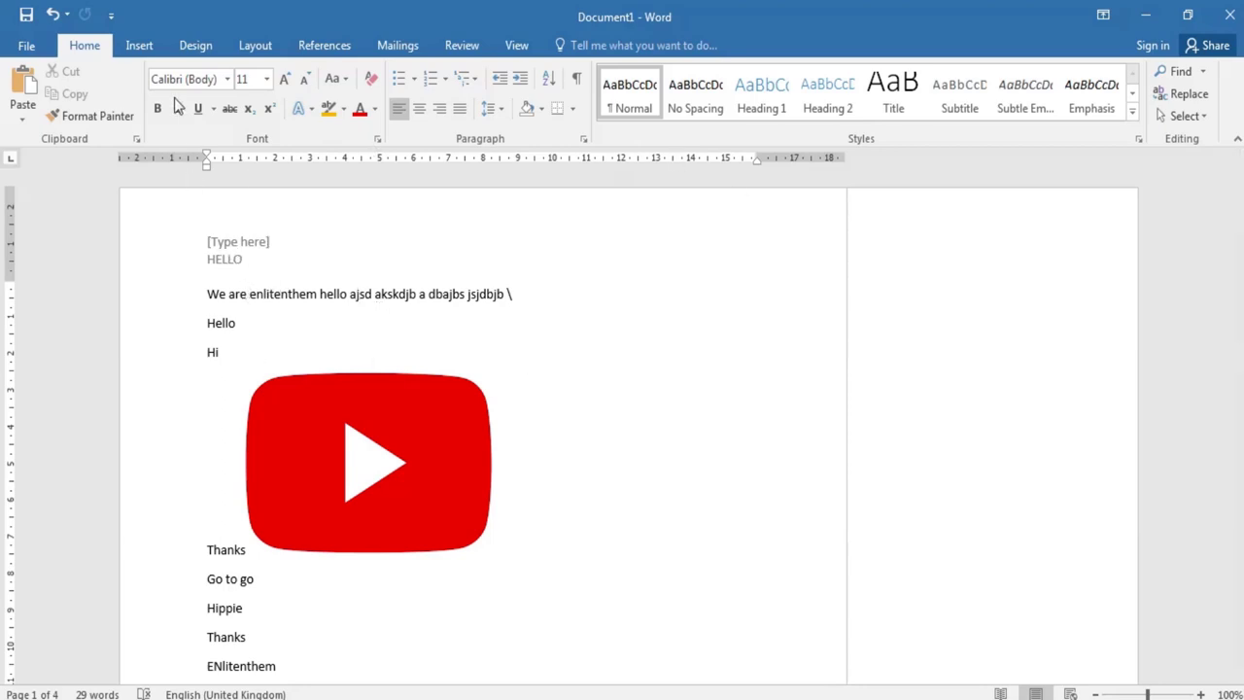
pyautogui.click(144, 47)
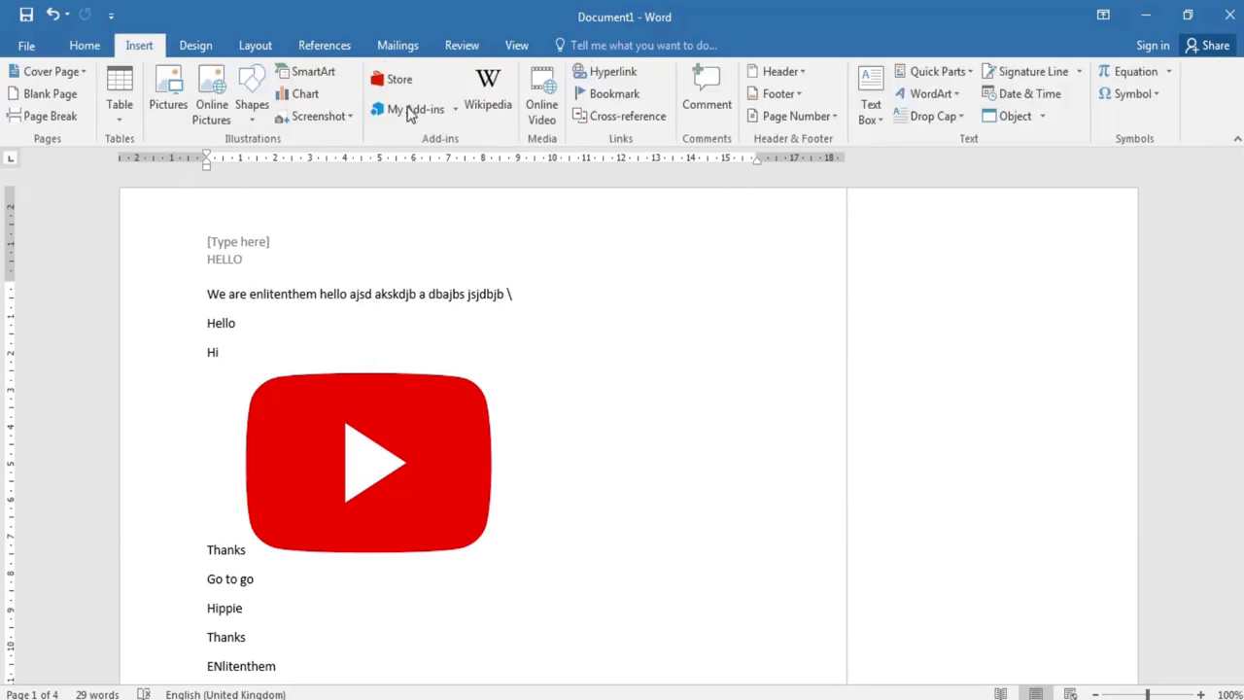
# - Insert a Blank footer containing the text HI
pyautogui.click(784, 93)
pyautogui.click(781, 182)
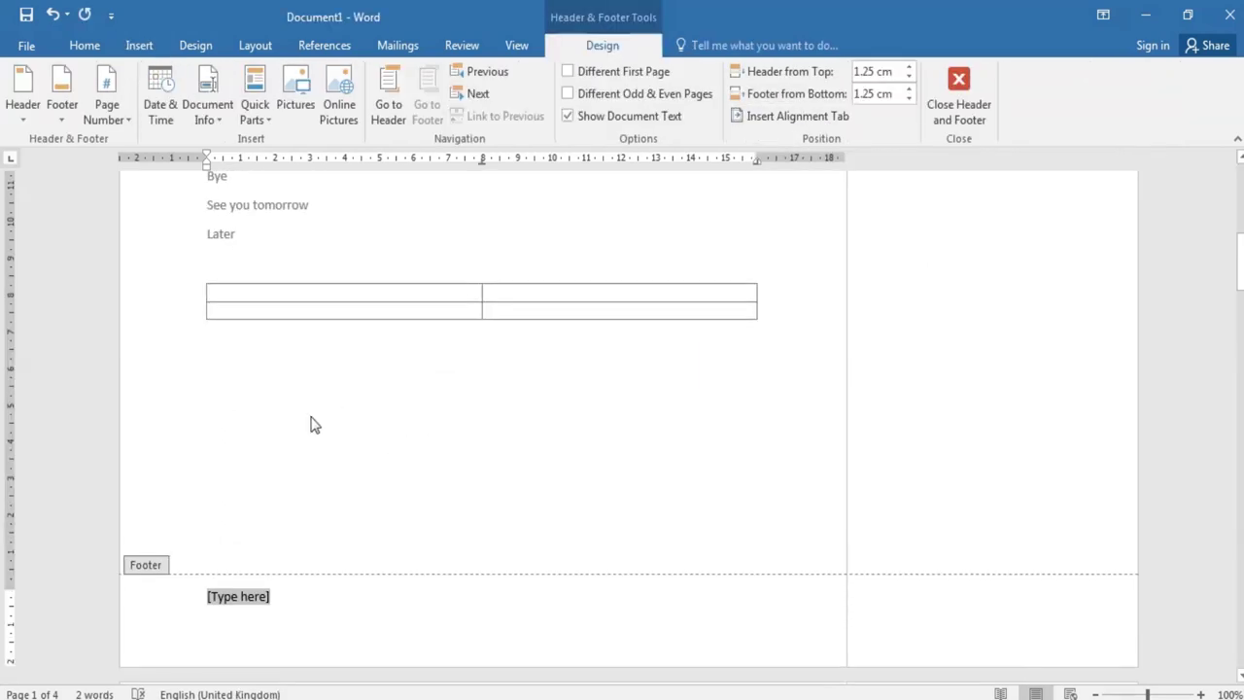
pyautogui.write('HI')
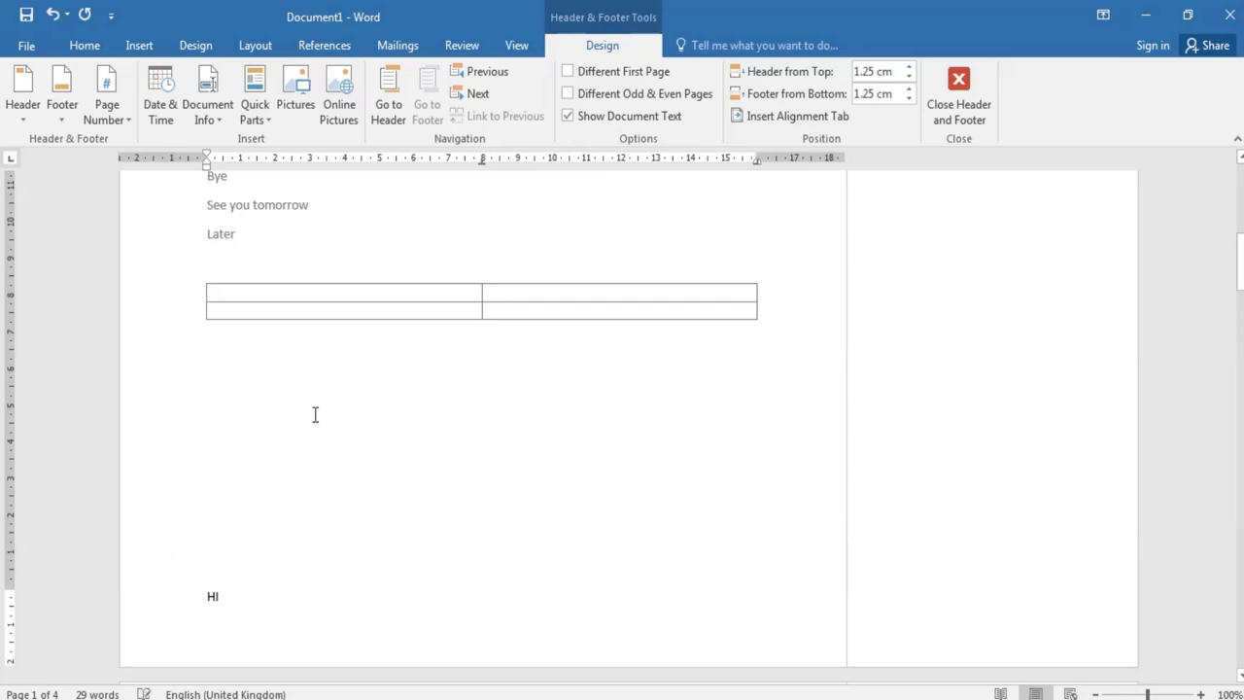
pyautogui.doubleClick(315, 415)
pyautogui.scroll(2, 457, 394)
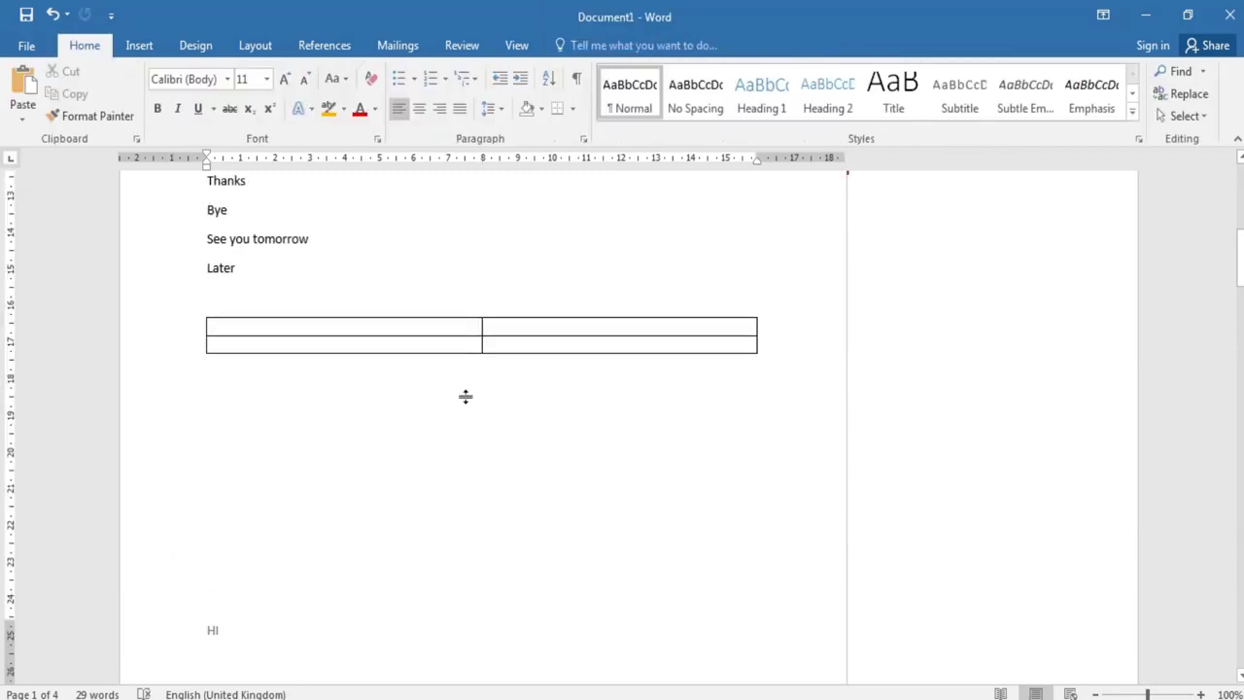
# - Add a Plain Number 1 page number at the top of the page
pyautogui.click(138, 46)
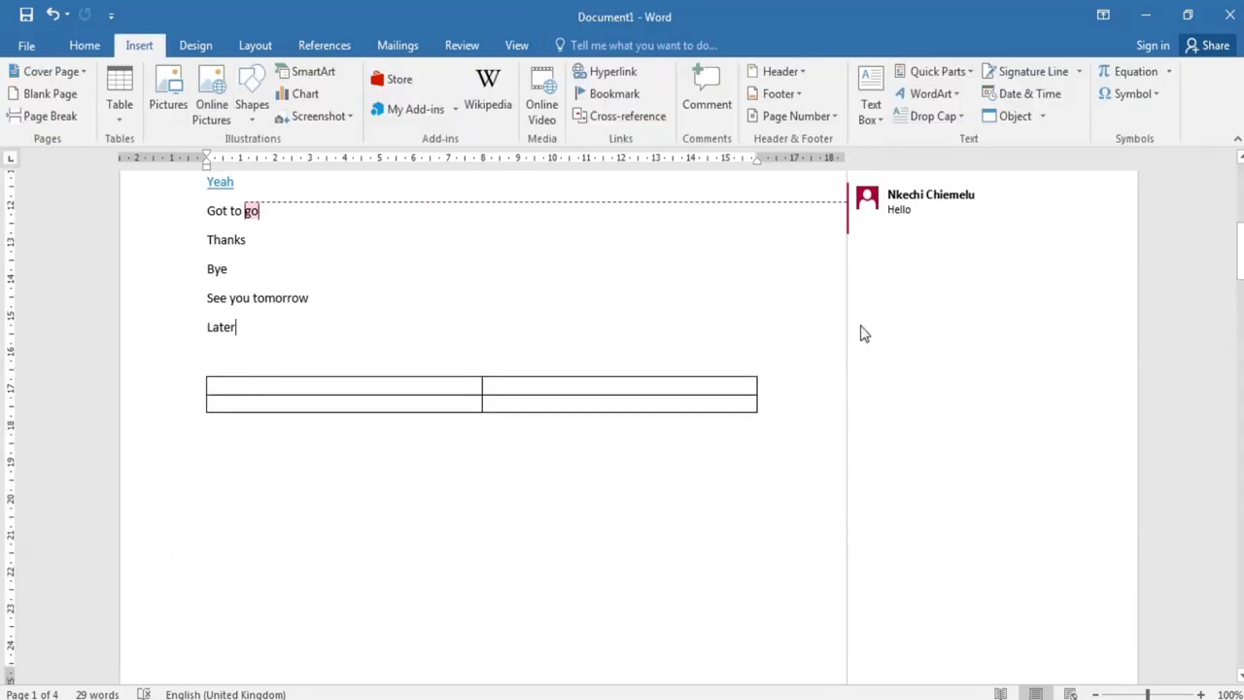
pyautogui.click(818, 122)
pyautogui.moveTo(800, 139)
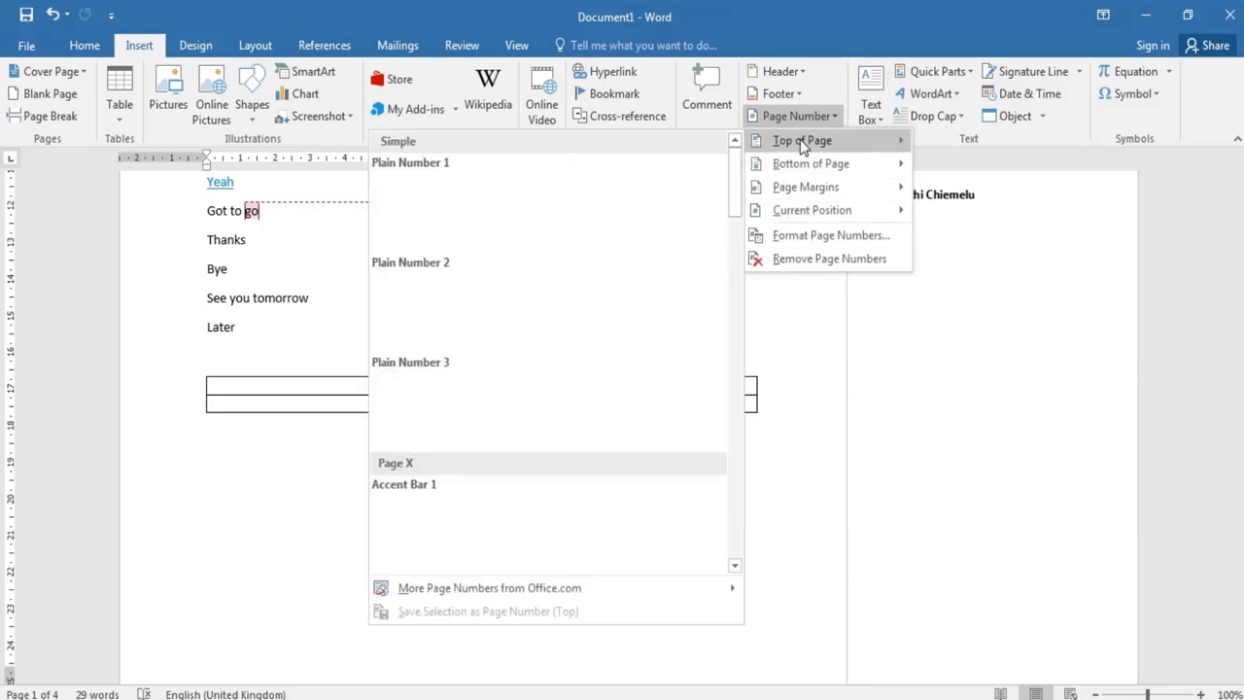
pyautogui.moveTo(766, 163)
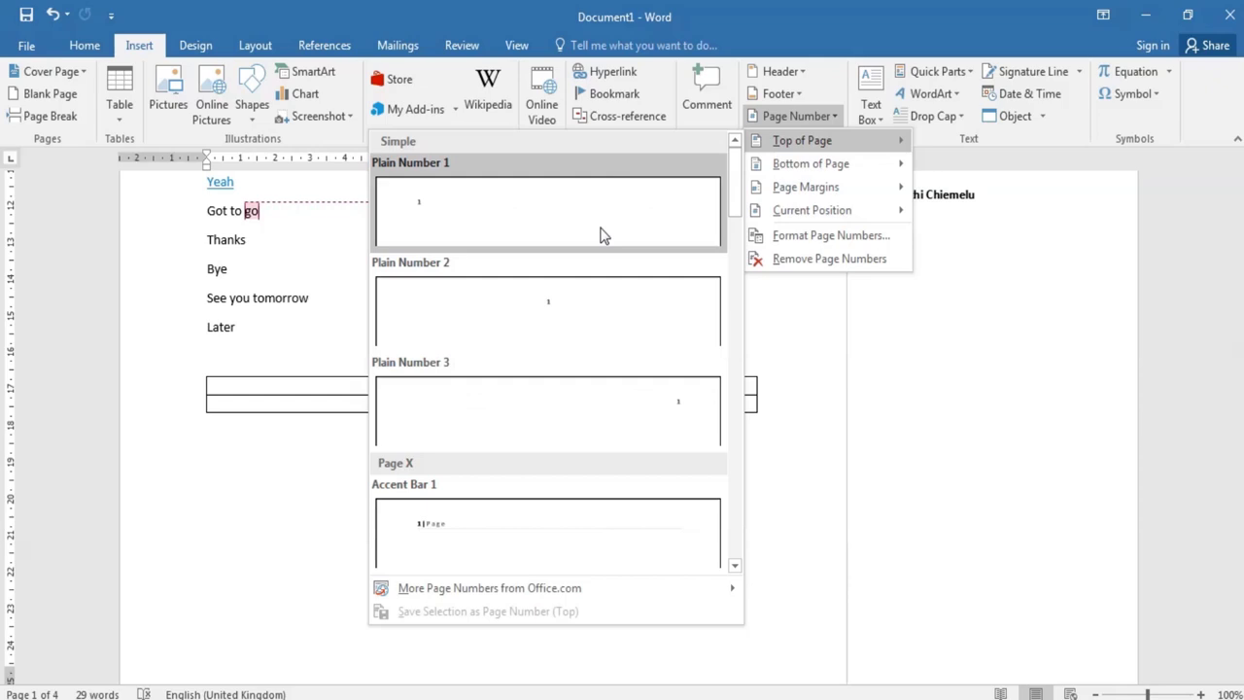
pyautogui.click(600, 235)
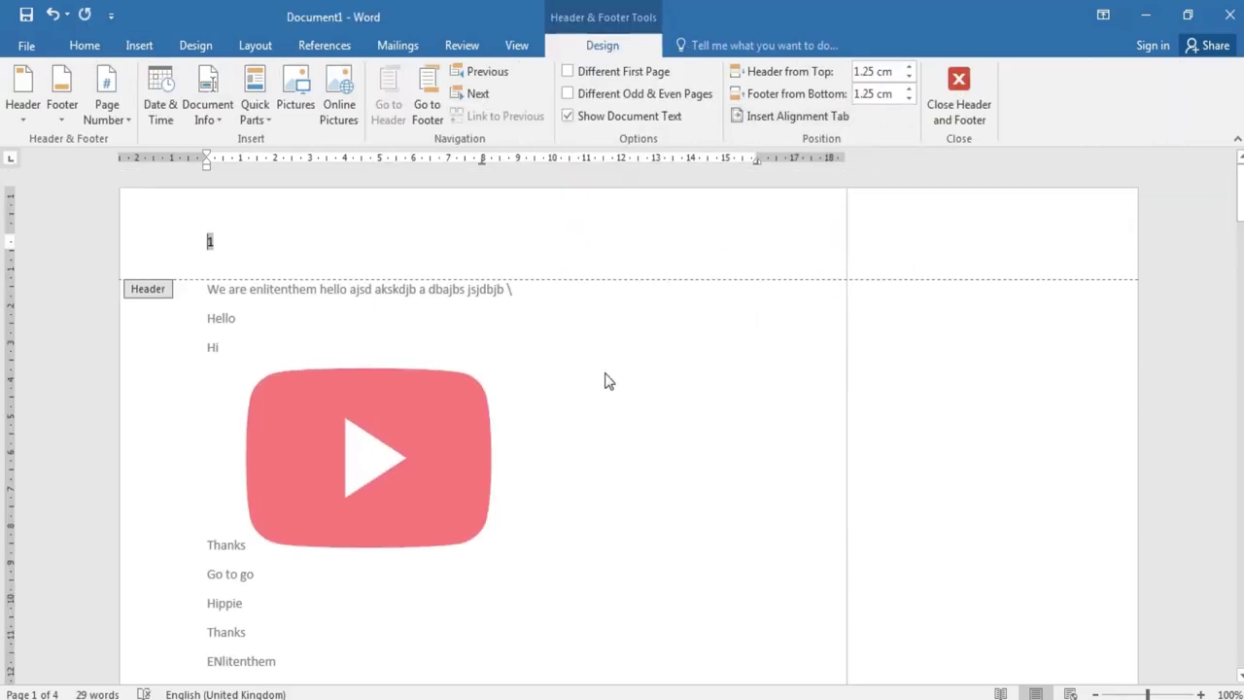
pyautogui.click(141, 46)
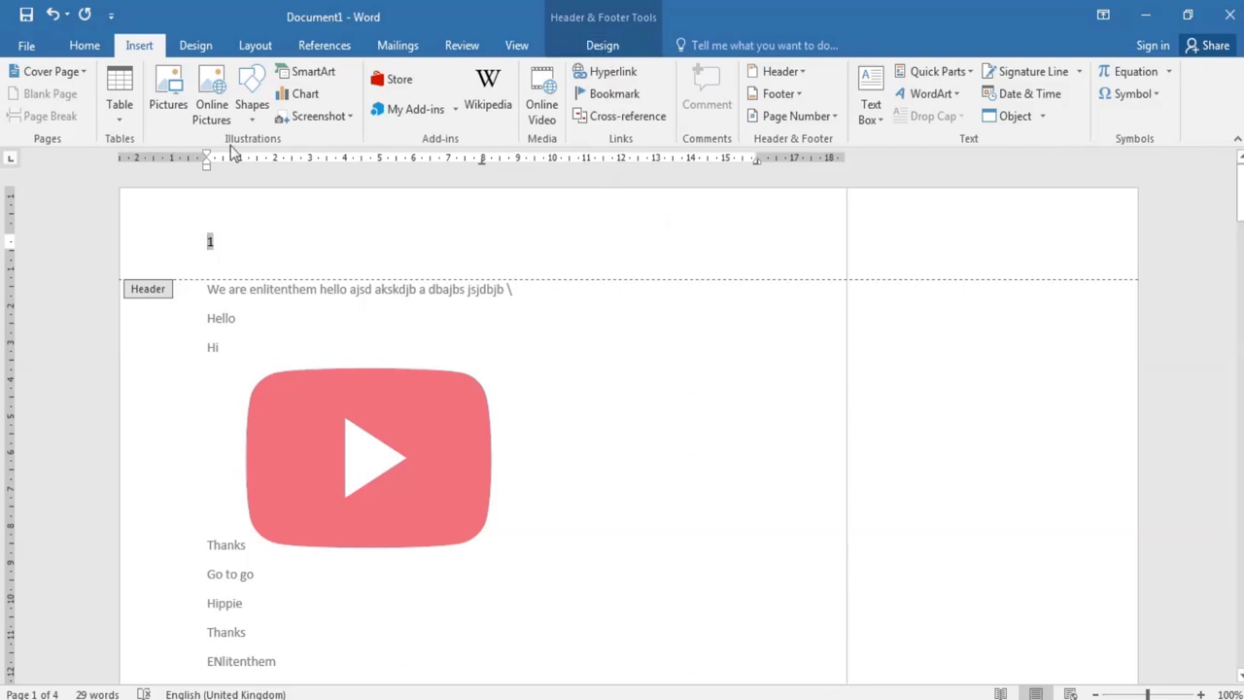
# - Insert a Simple Text Box below 'Later' and replace its placeholder with HRRYU
pyautogui.click(871, 115)
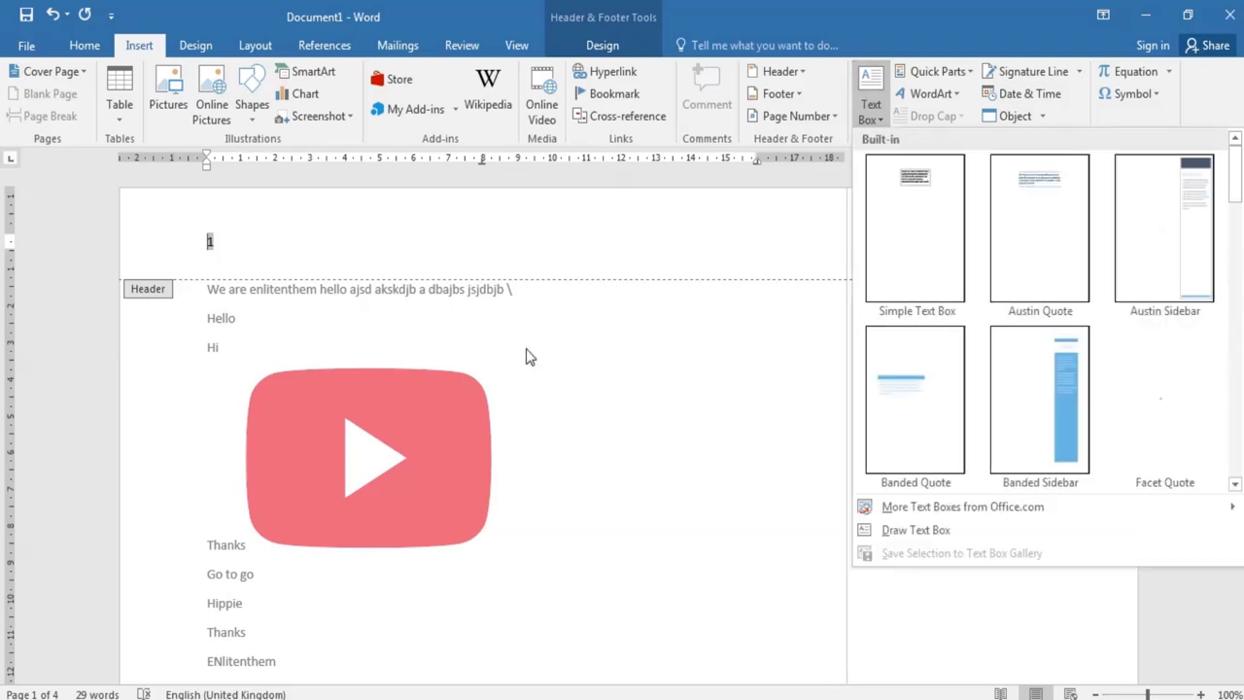
pyautogui.press('Escape')
pyautogui.press('Escape')
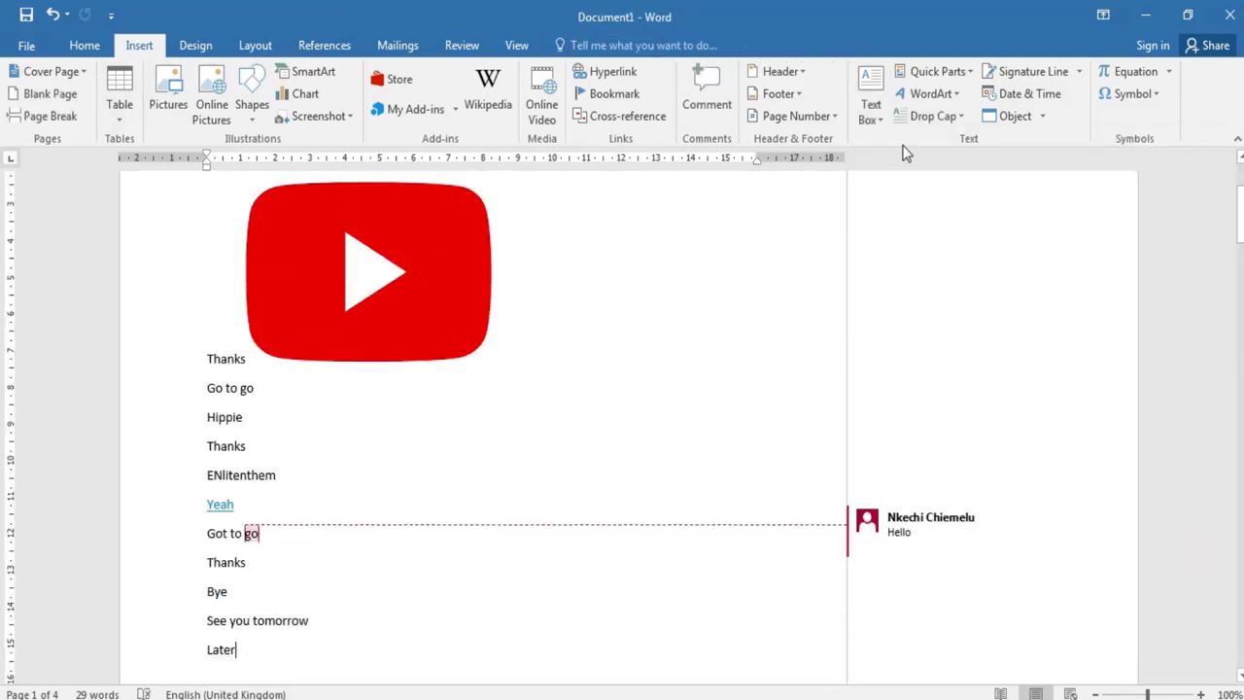
pyautogui.click(870, 109)
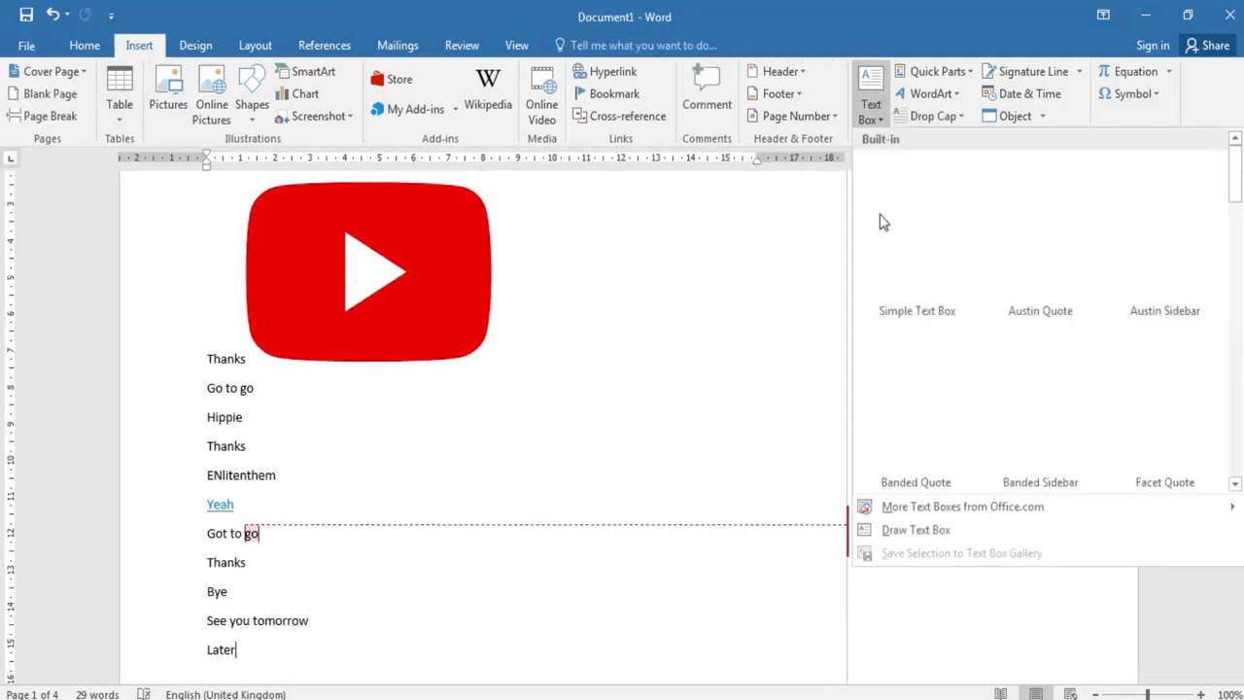
pyautogui.click(928, 289)
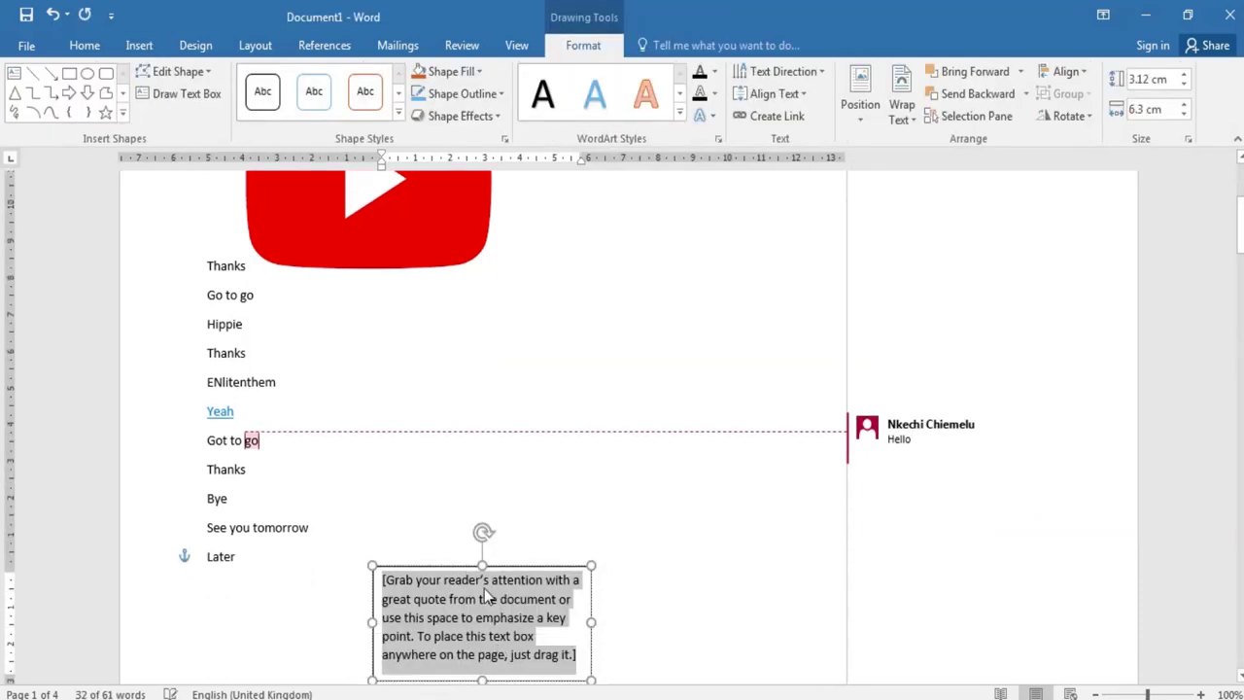
pyautogui.write('HRRYU')
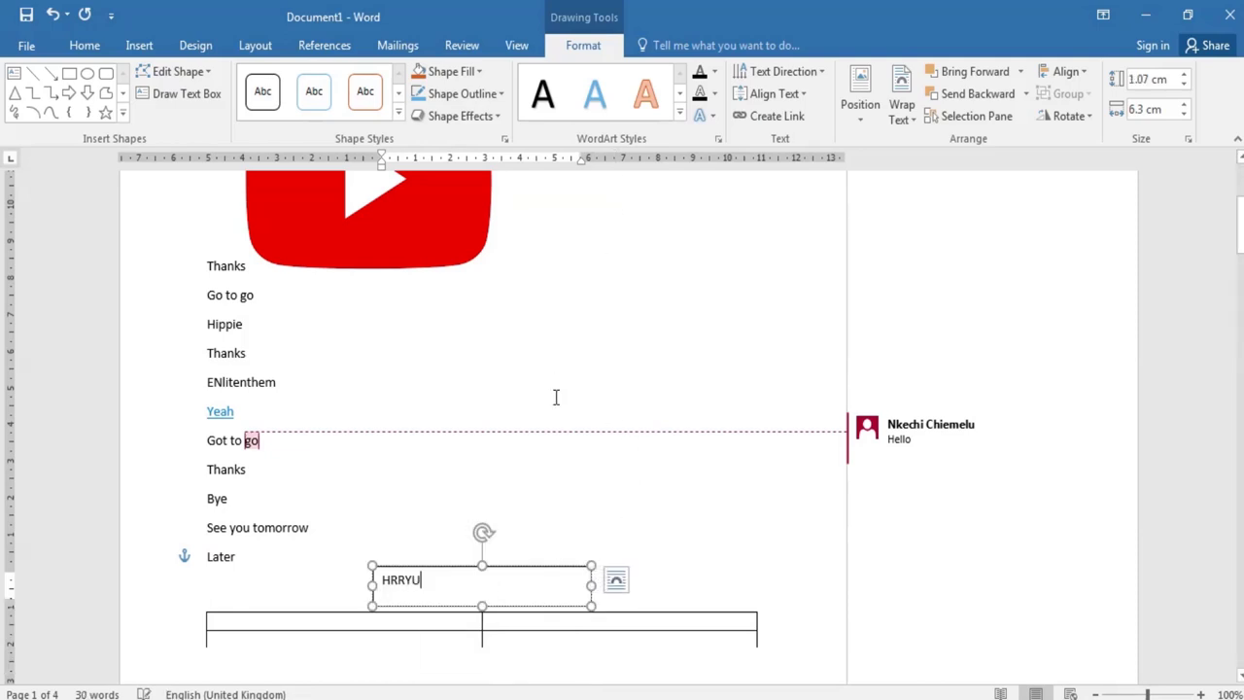
pyautogui.click(250, 345)
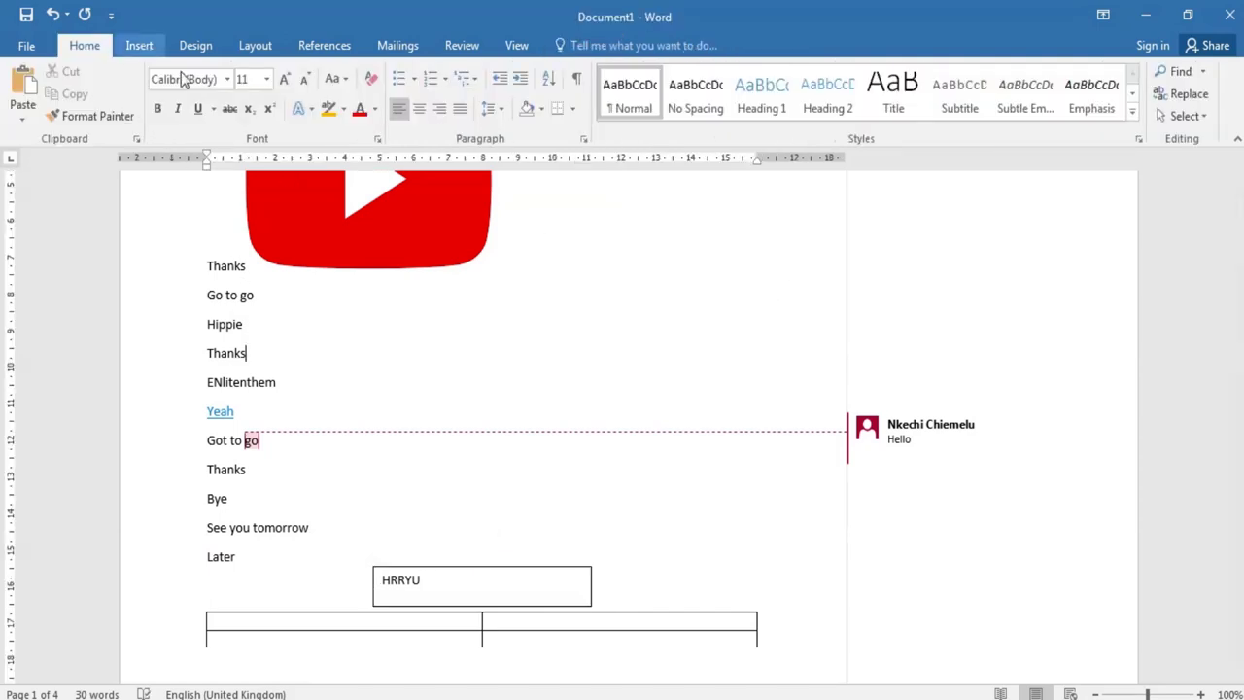
pyautogui.click(139, 46)
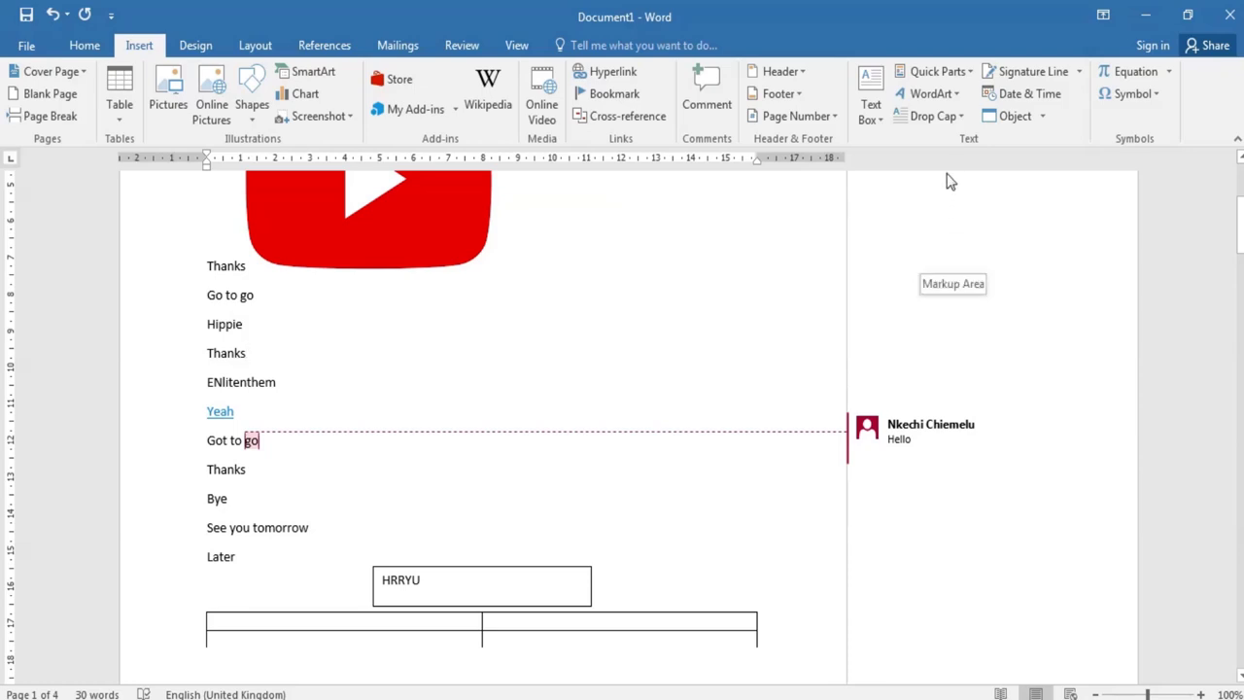
pyautogui.click(968, 74)
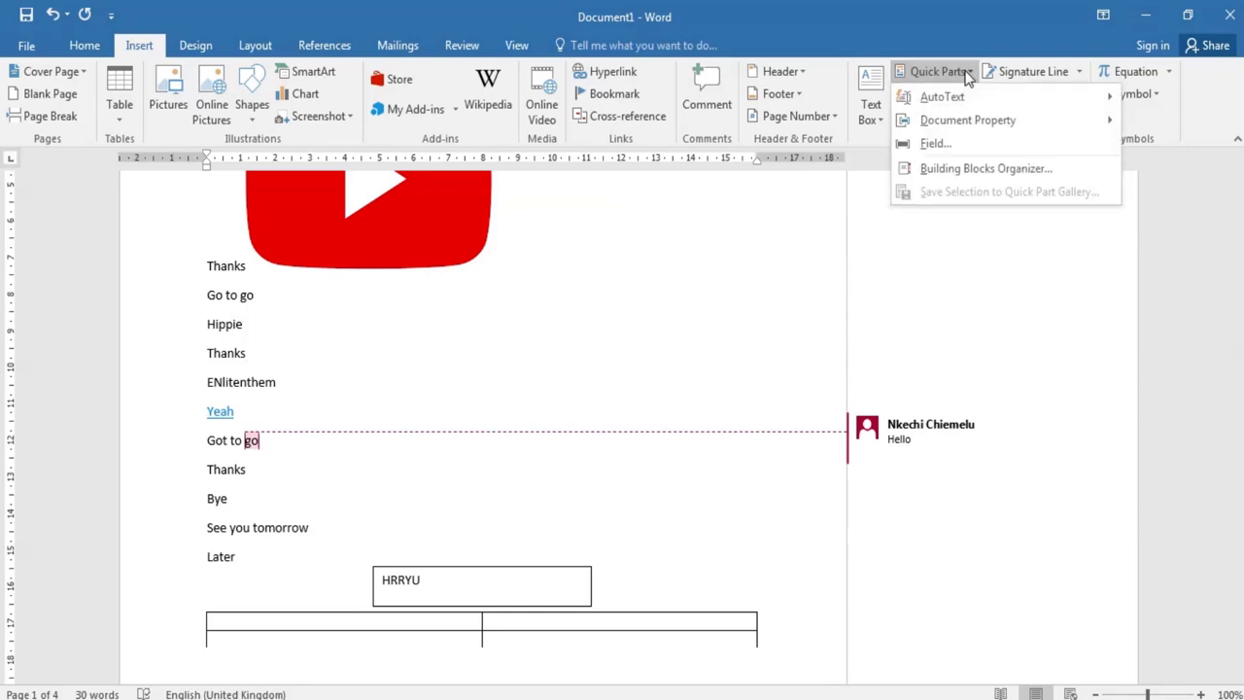
pyautogui.moveTo(956, 103)
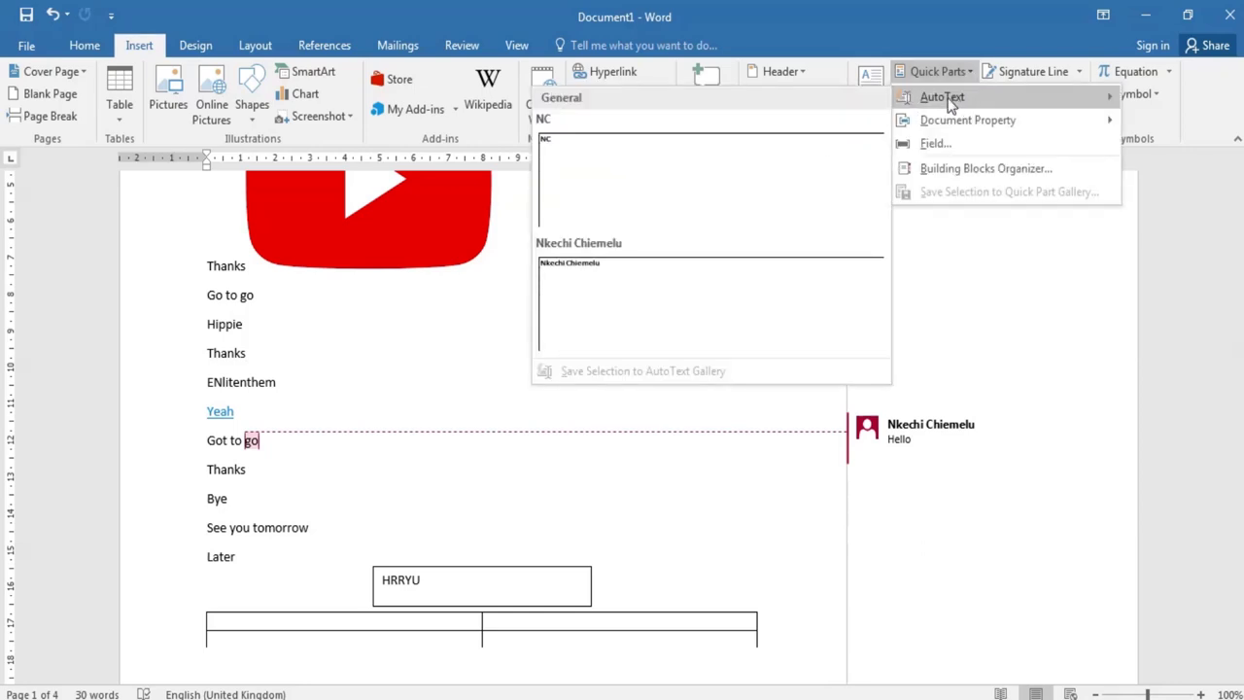
pyautogui.click(745, 218)
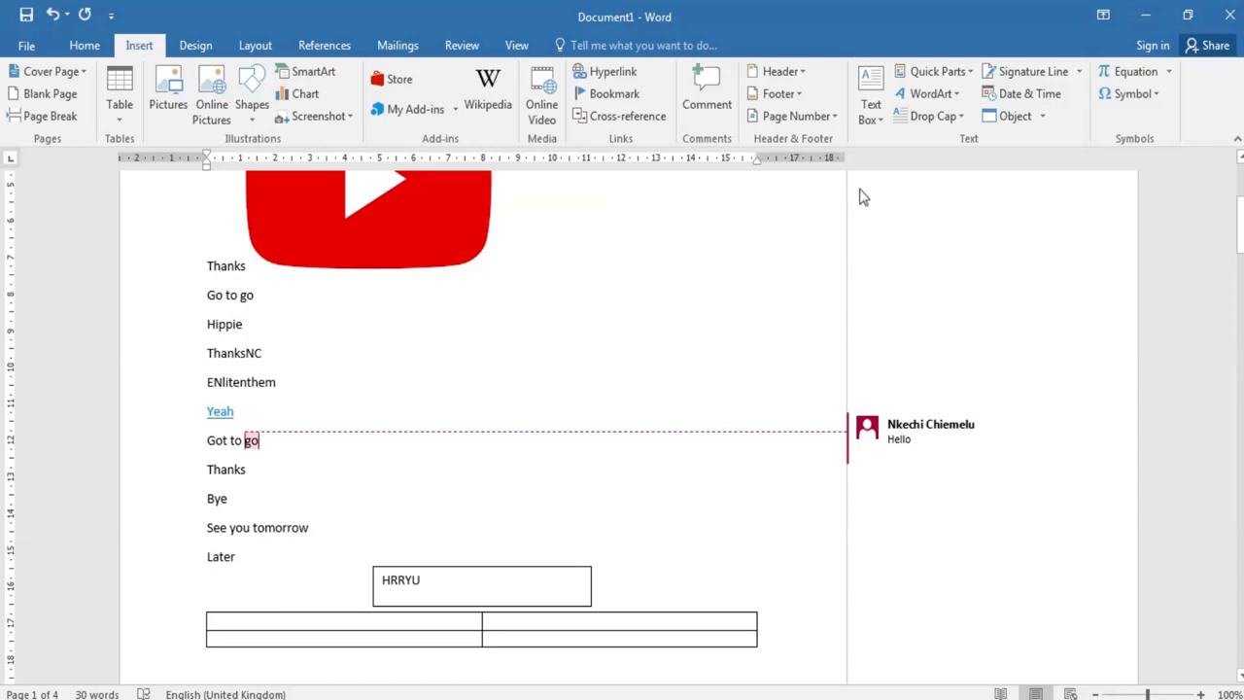
# - Insert orange-style WordArt reading YEAH, then deselect it by clicking the Thanks line
pyautogui.click(951, 93)
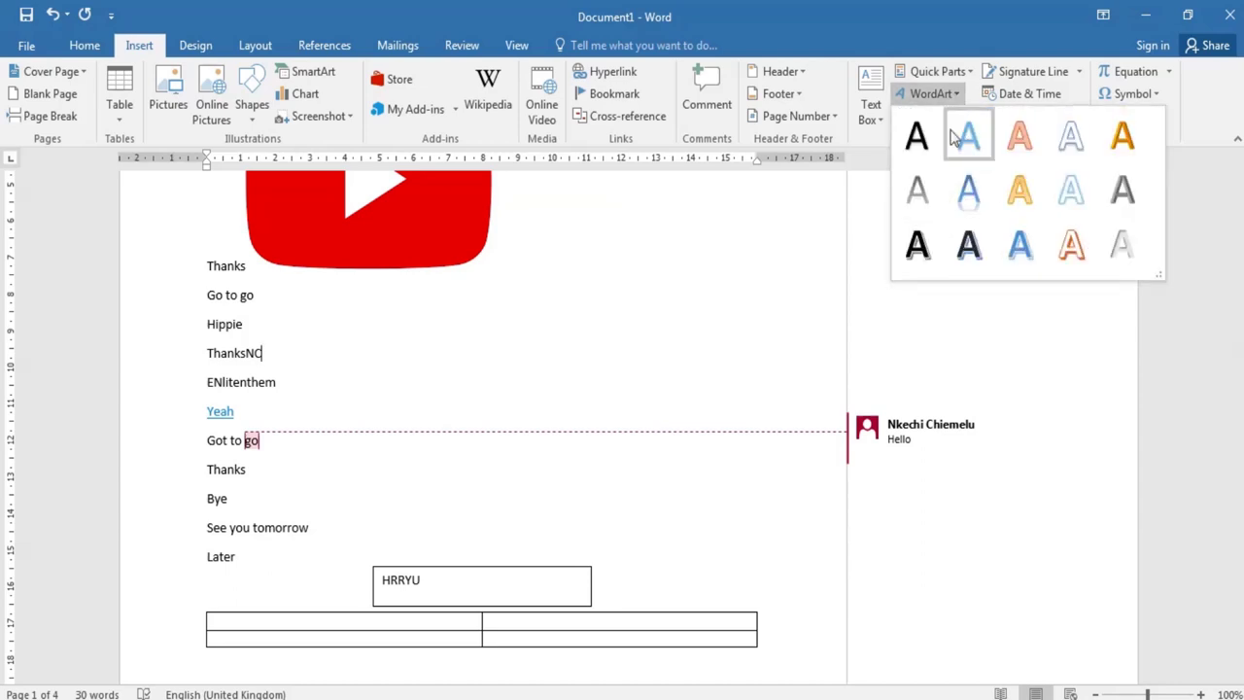
pyautogui.click(1020, 136)
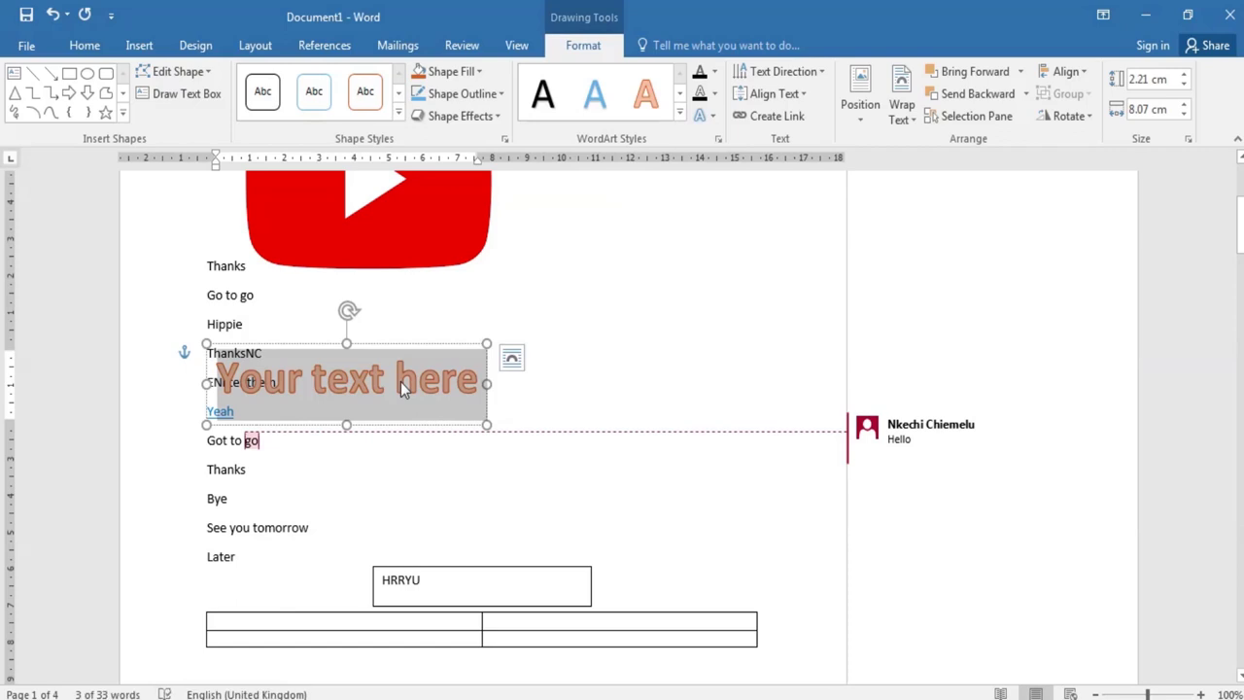
pyautogui.write('YEAH')
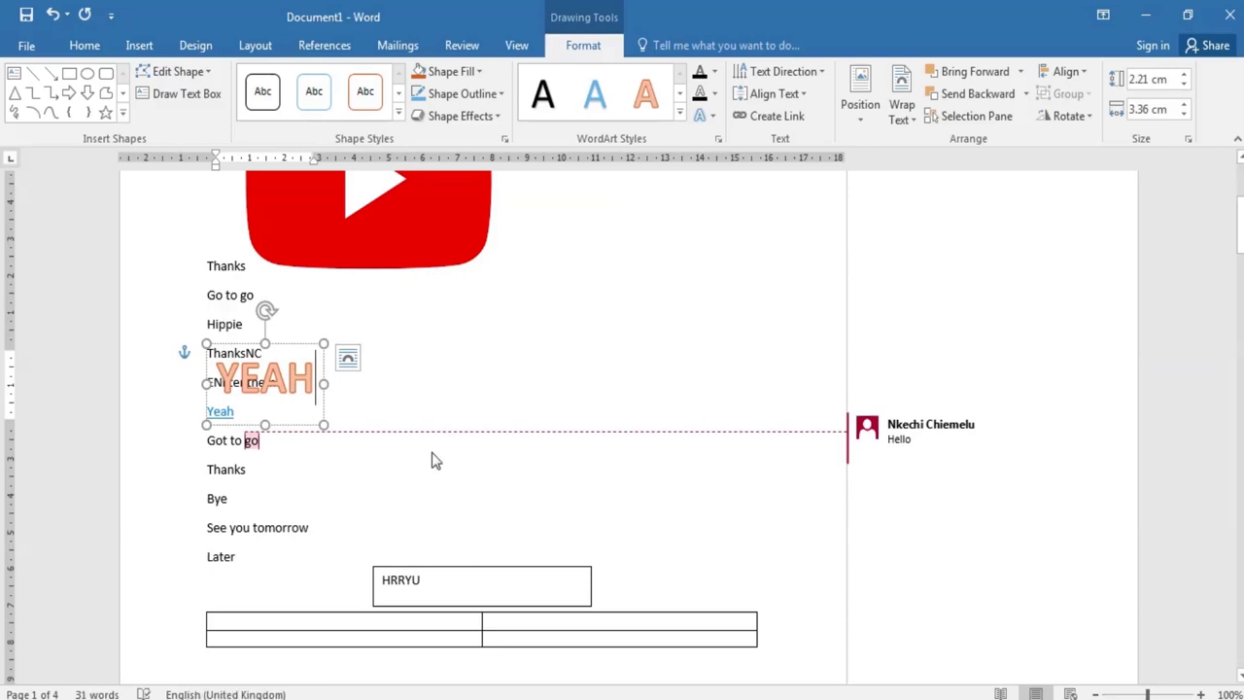
pyautogui.click(288, 422)
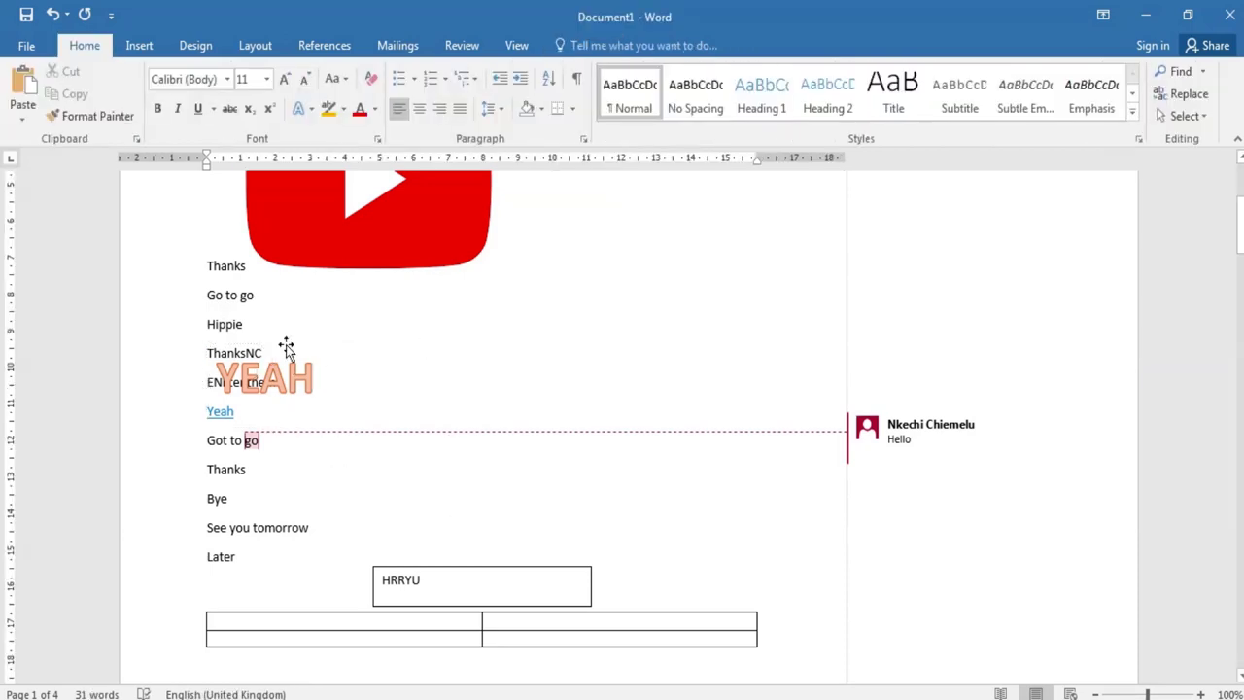
pyautogui.click(265, 392)
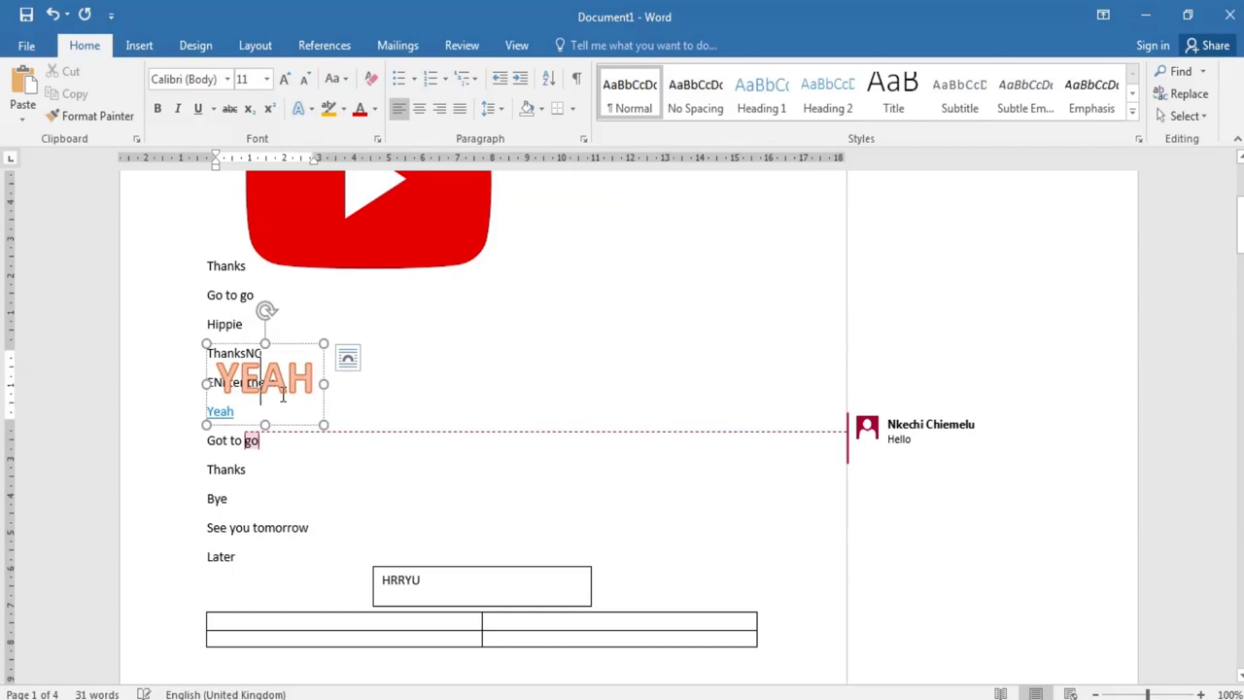
pyautogui.click(242, 470)
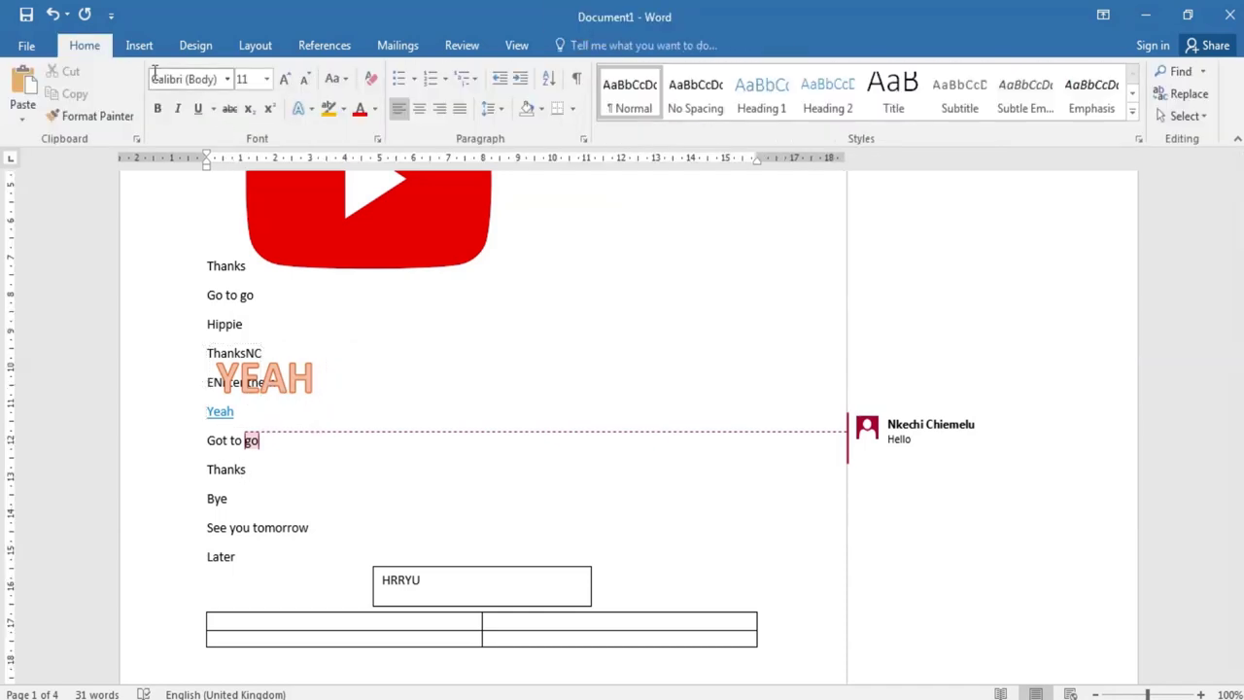
# - Turn the T of Thanks into a three-line dropped capital and replace it with E
pyautogui.click(139, 46)
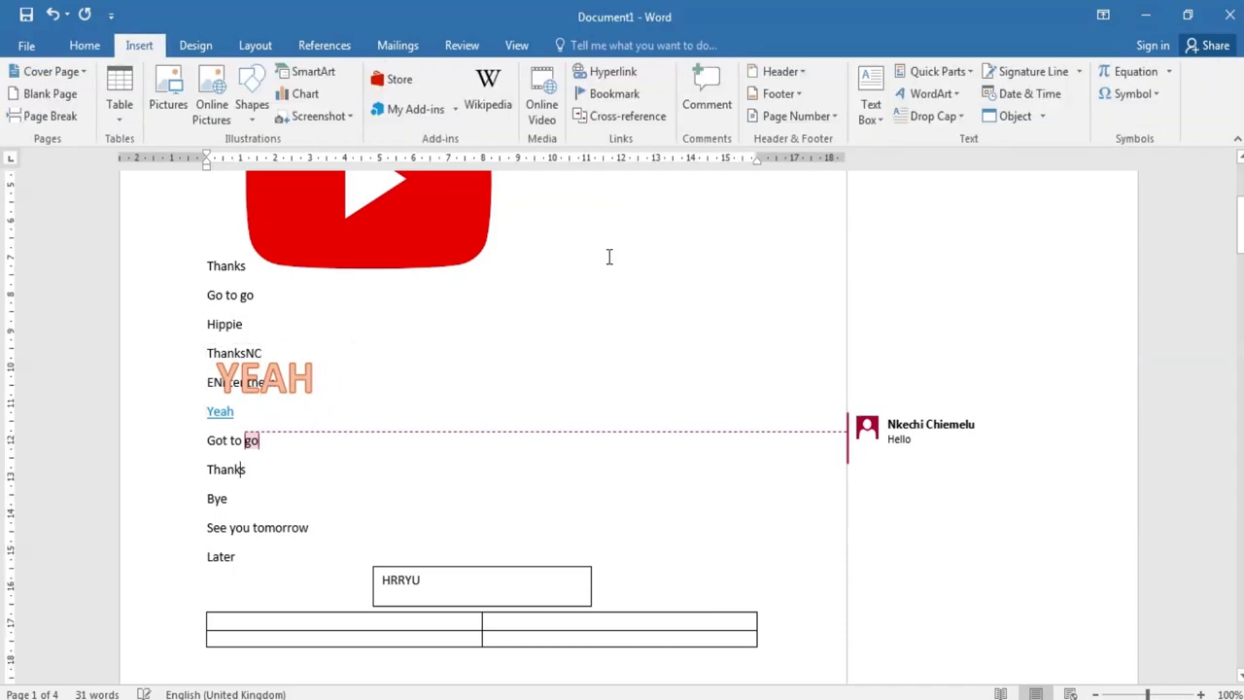
pyautogui.click(958, 118)
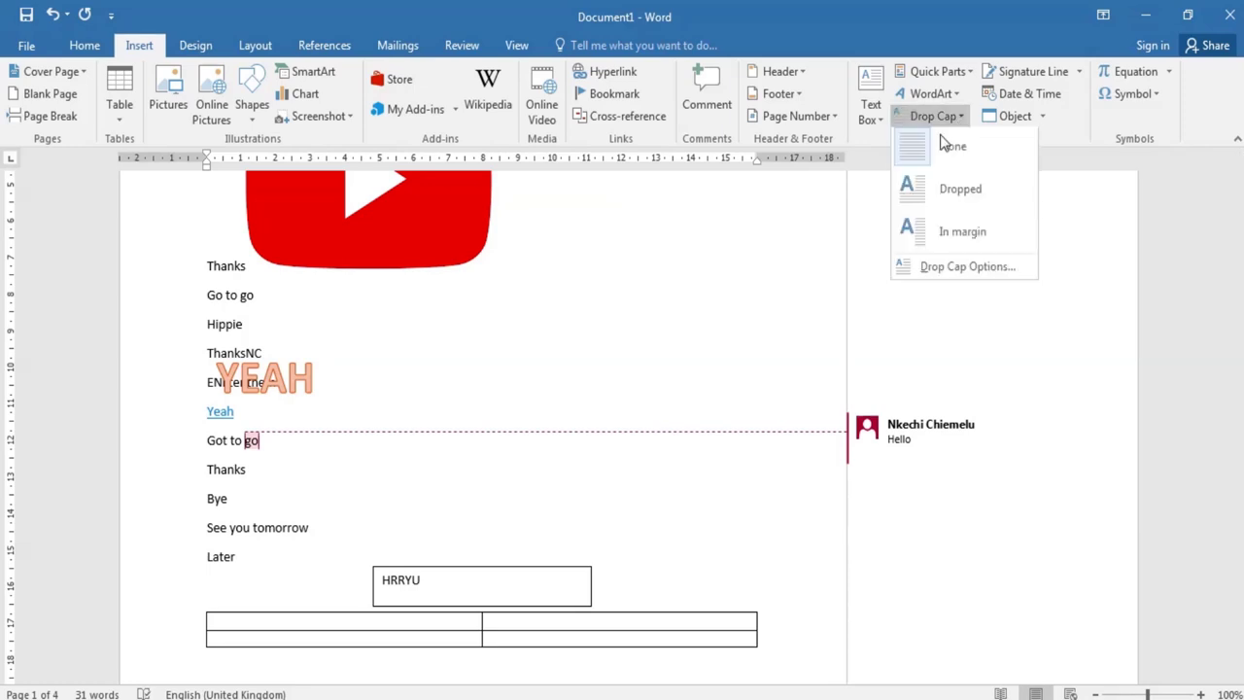
pyautogui.click(948, 195)
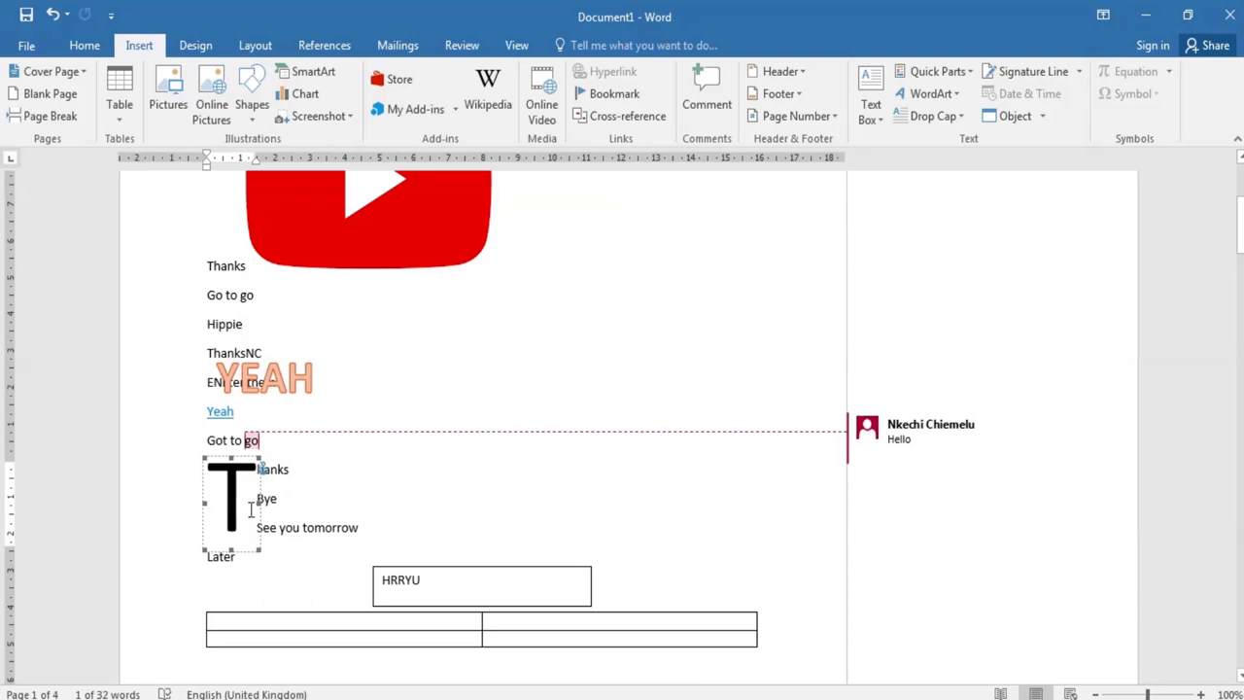
pyautogui.write('EN')
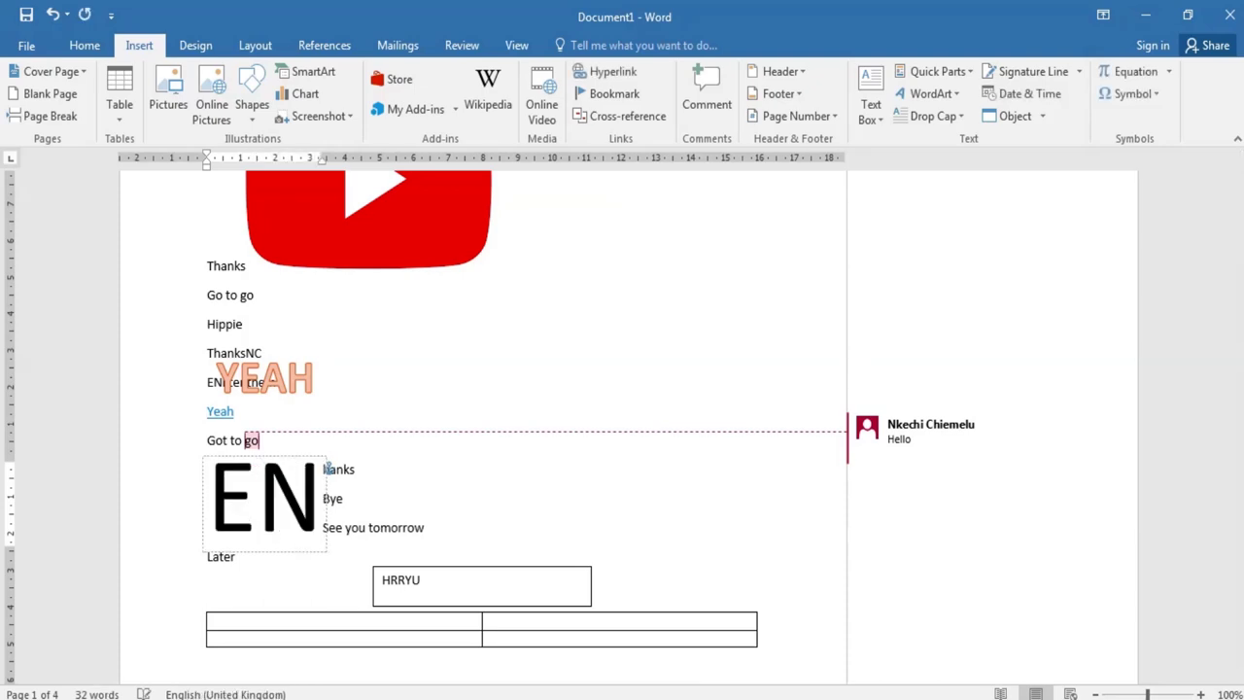
pyautogui.press('BackSpace')
pyautogui.click(266, 496)
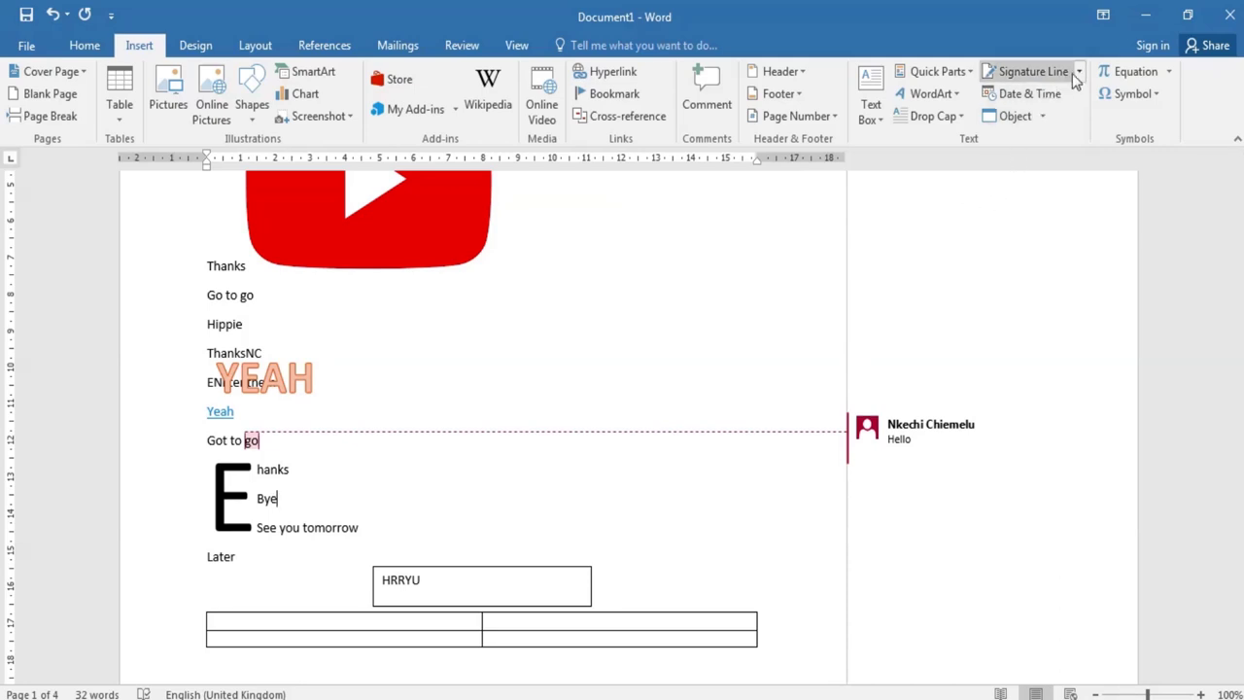
pyautogui.click(1020, 70)
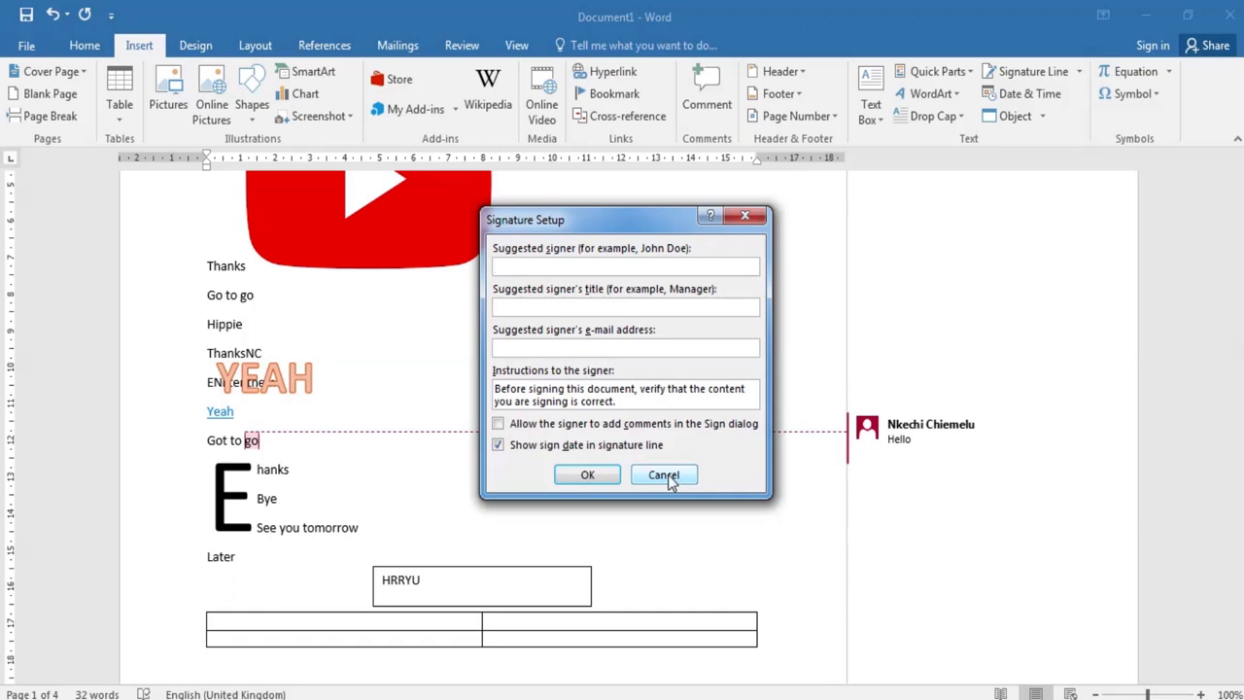
pyautogui.click(668, 474)
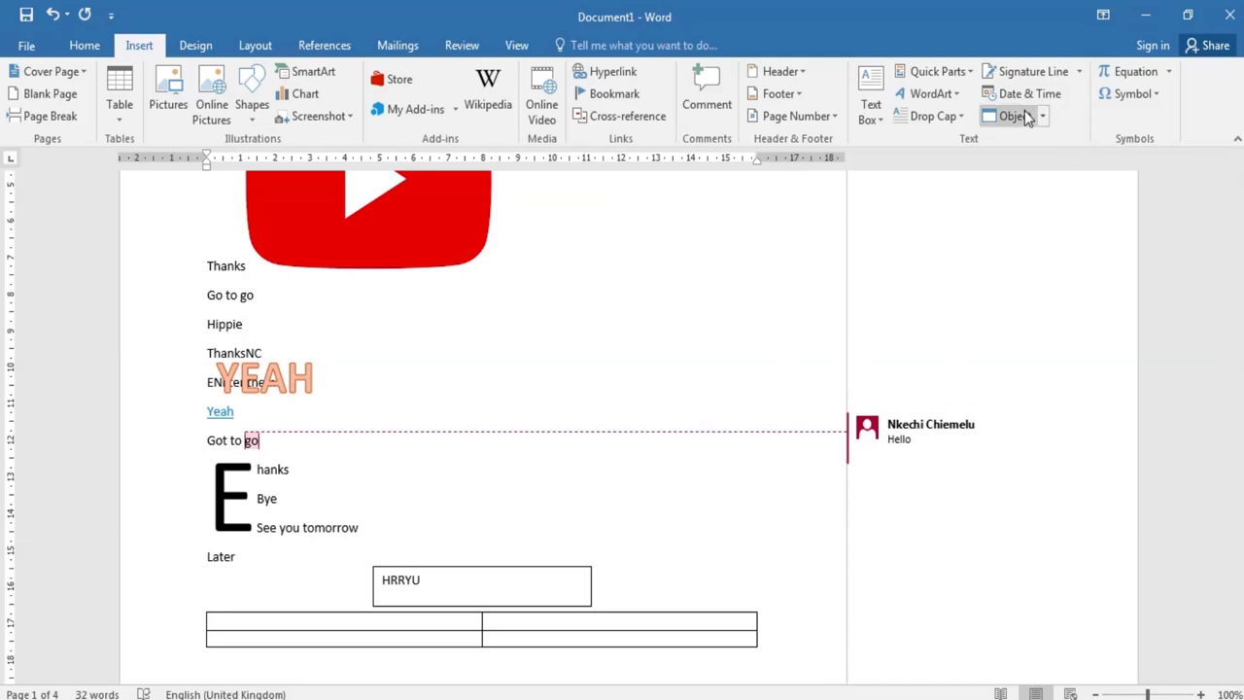
# - Insert the current time in the 3:23 PM format right after Bye
pyautogui.click(1063, 97)
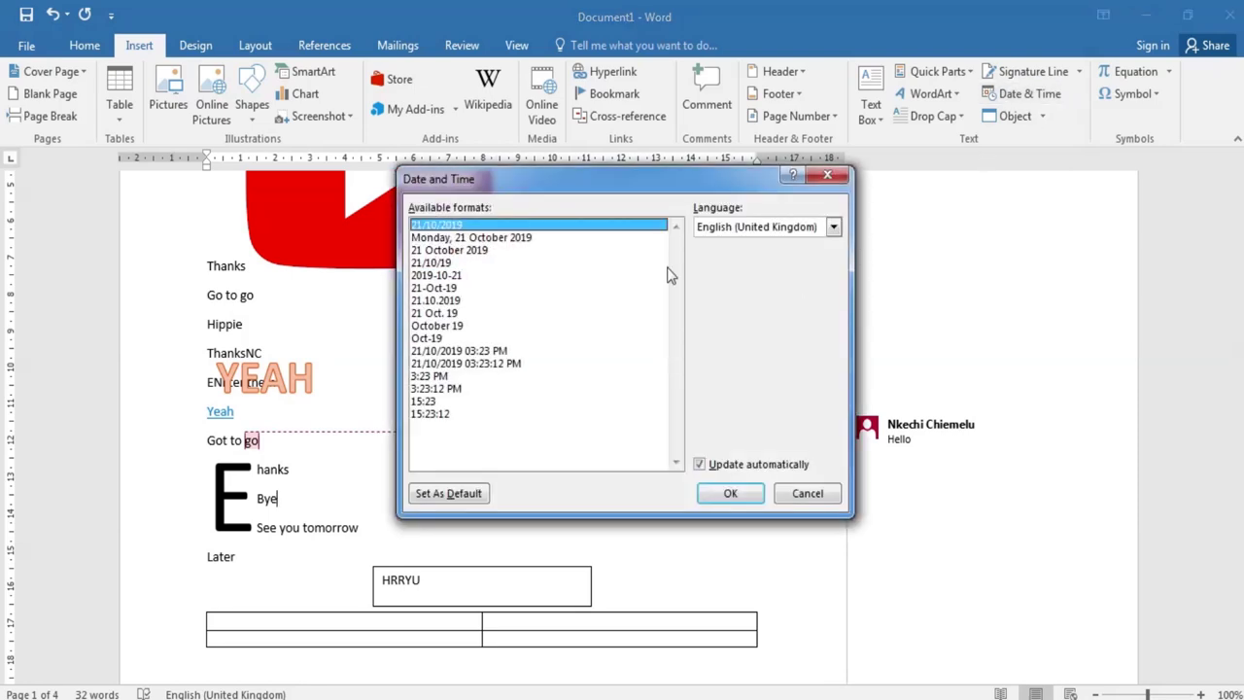
pyautogui.click(440, 365)
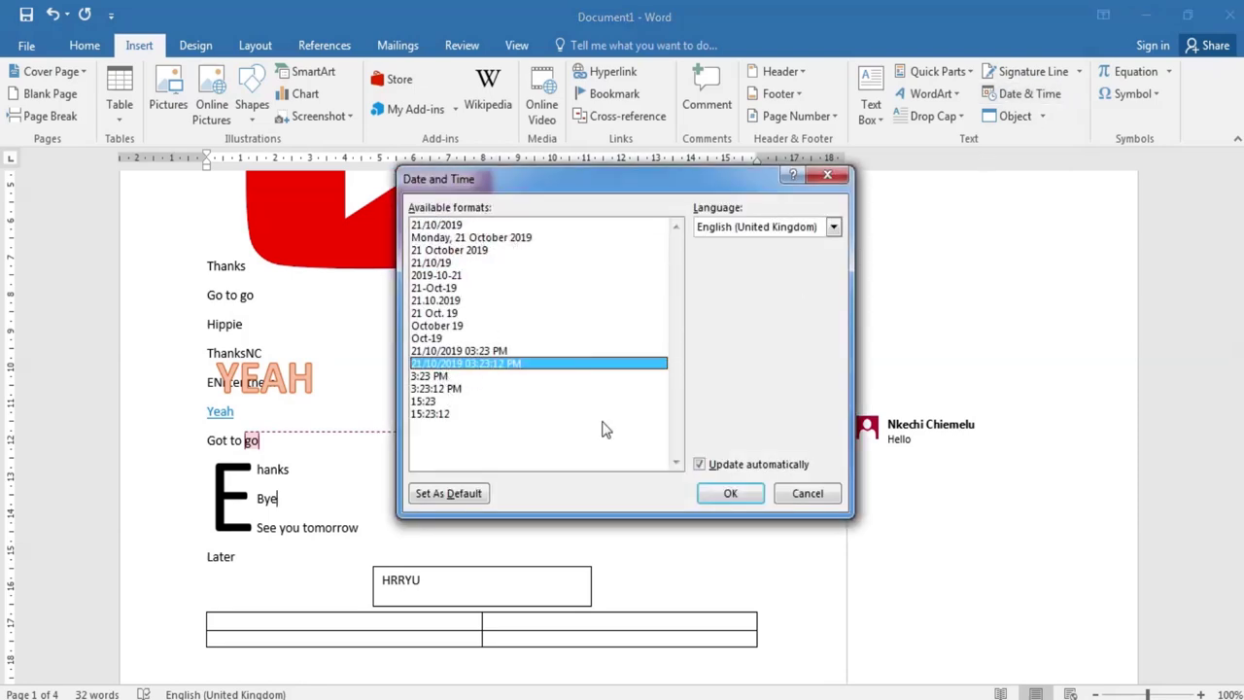
pyautogui.click(427, 376)
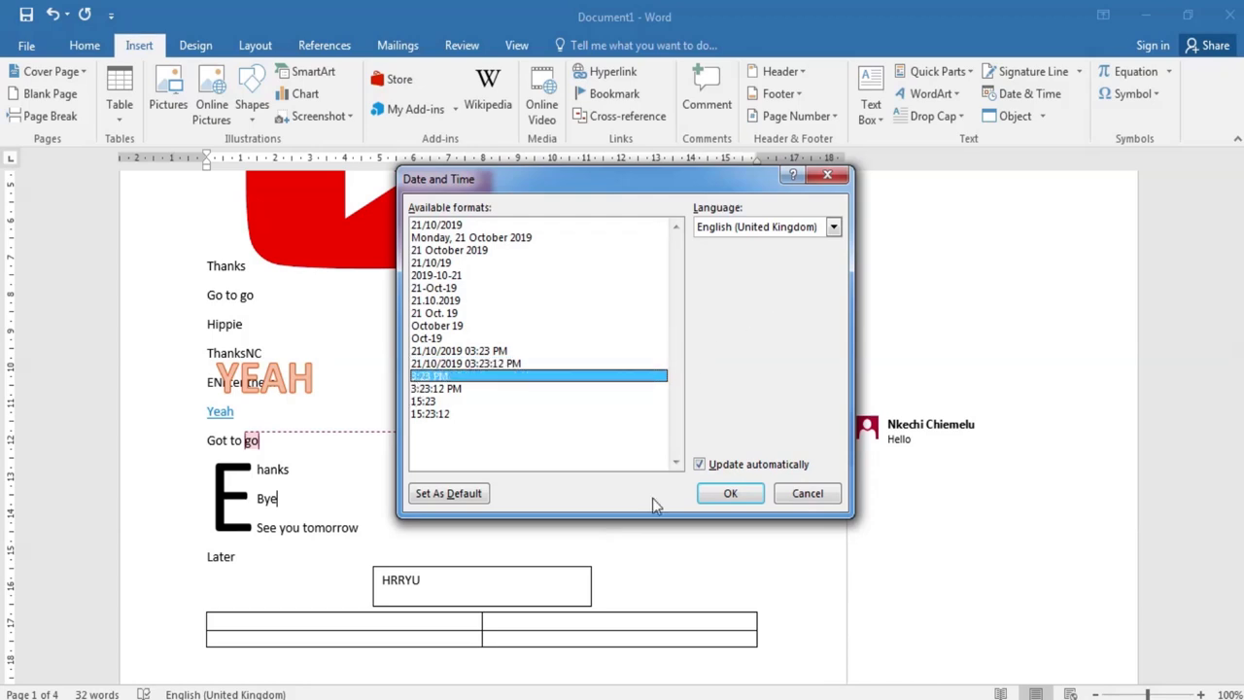
pyautogui.click(727, 493)
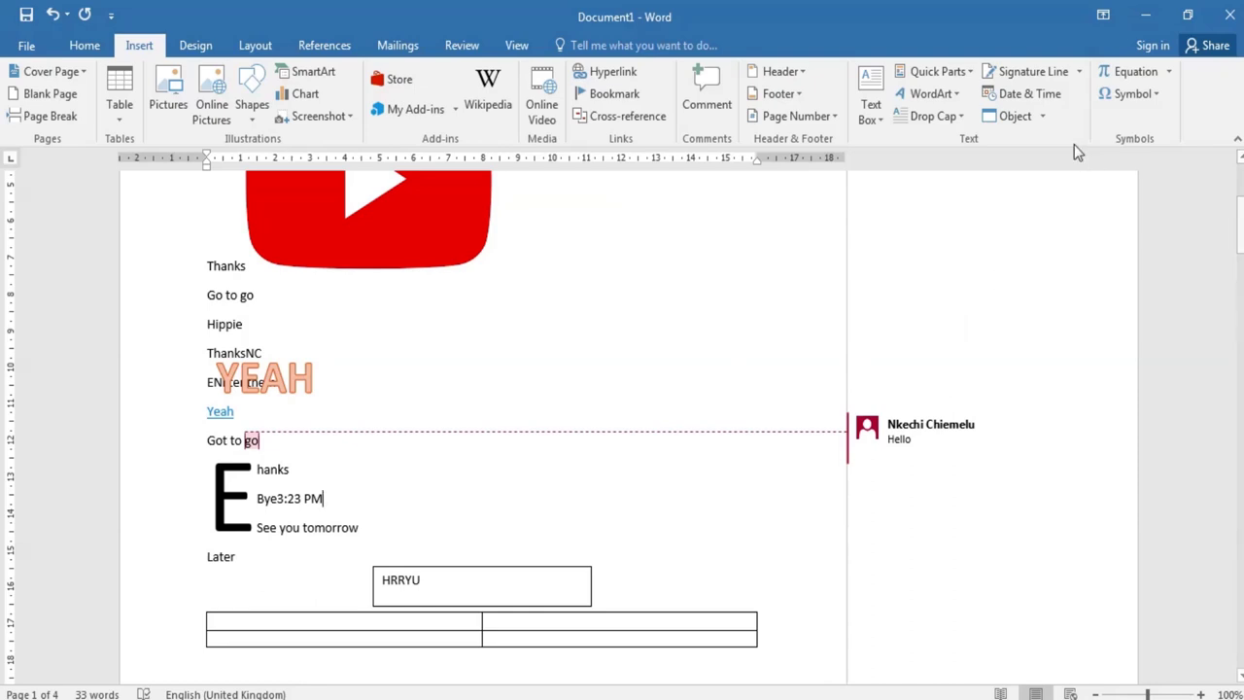
pyautogui.click(1043, 120)
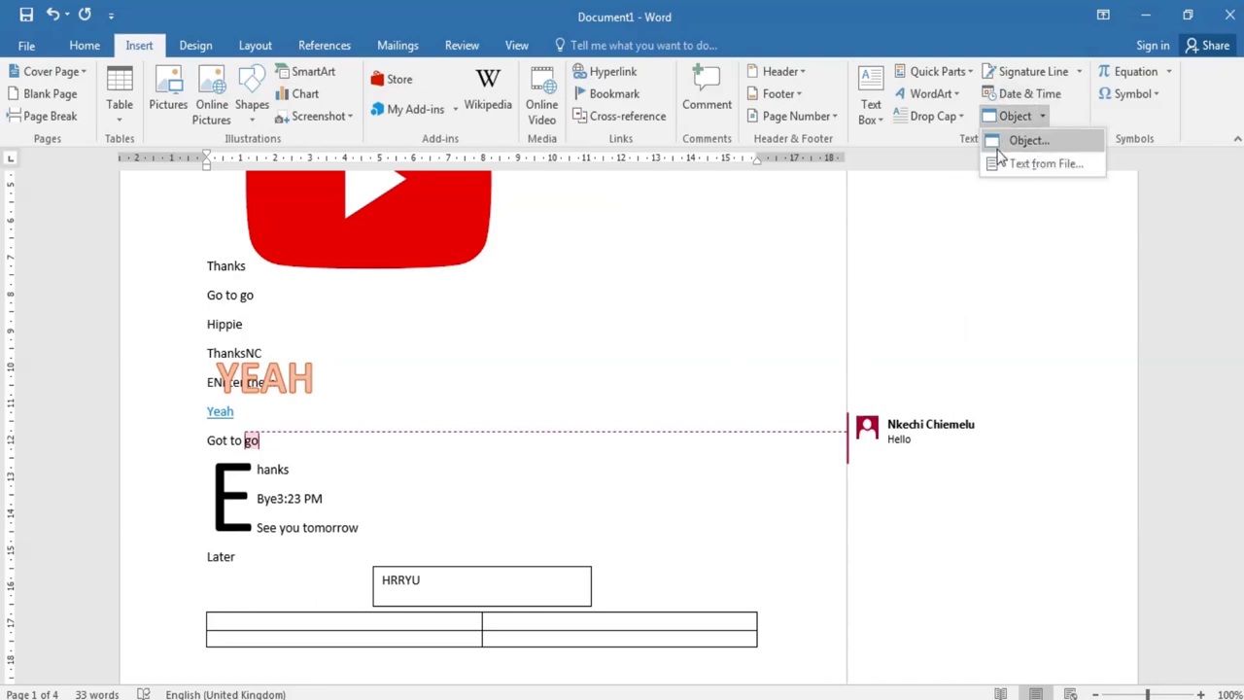
pyautogui.click(879, 186)
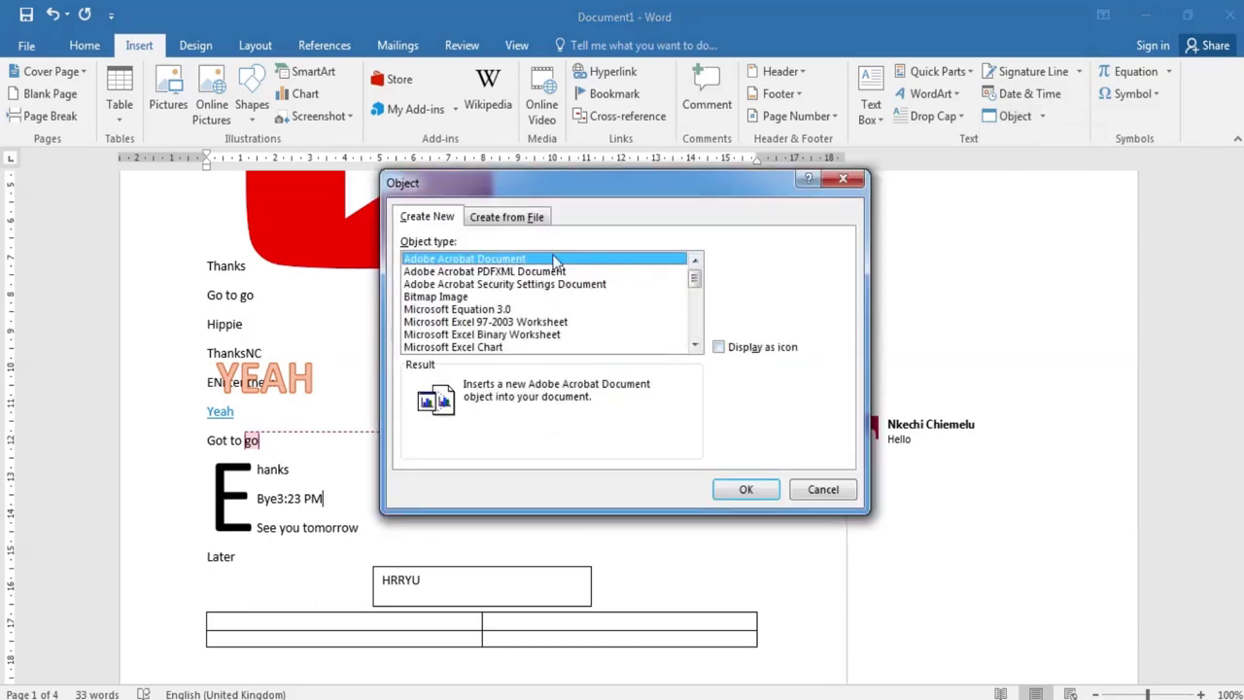
pyautogui.click(822, 490)
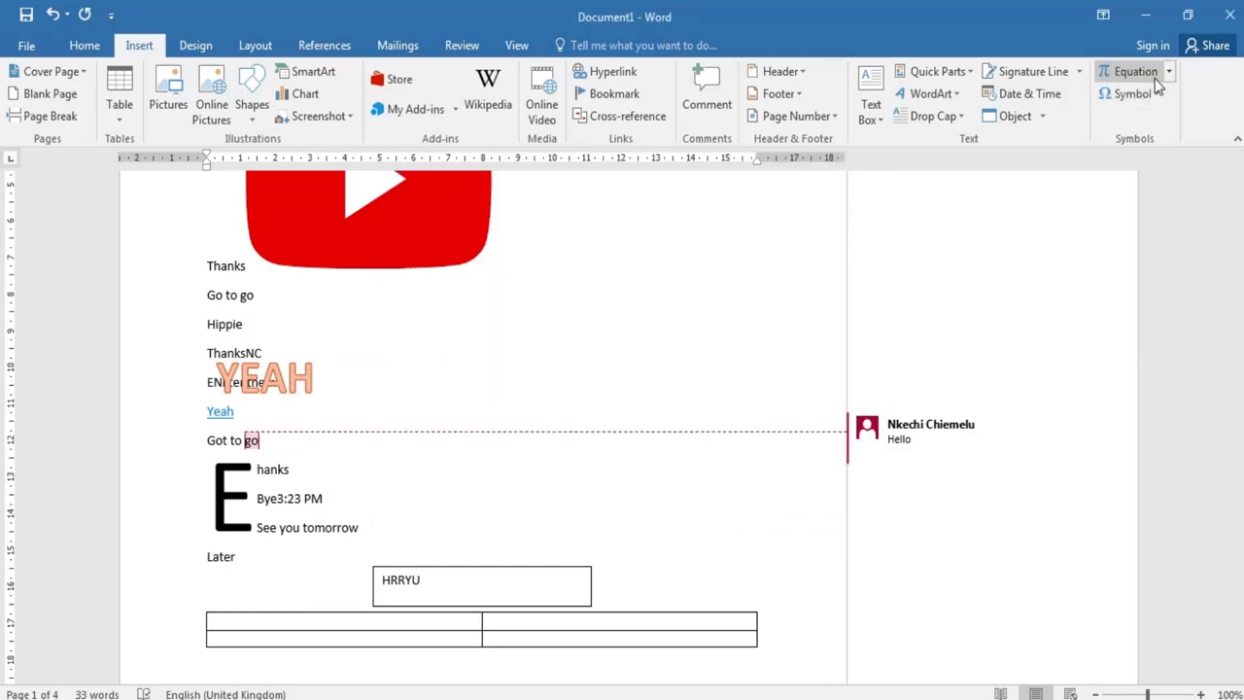
# - Place an empty 'Type equation here.' equation placeholder at the end of the Bye3:23 PM line
pyautogui.click(1155, 82)
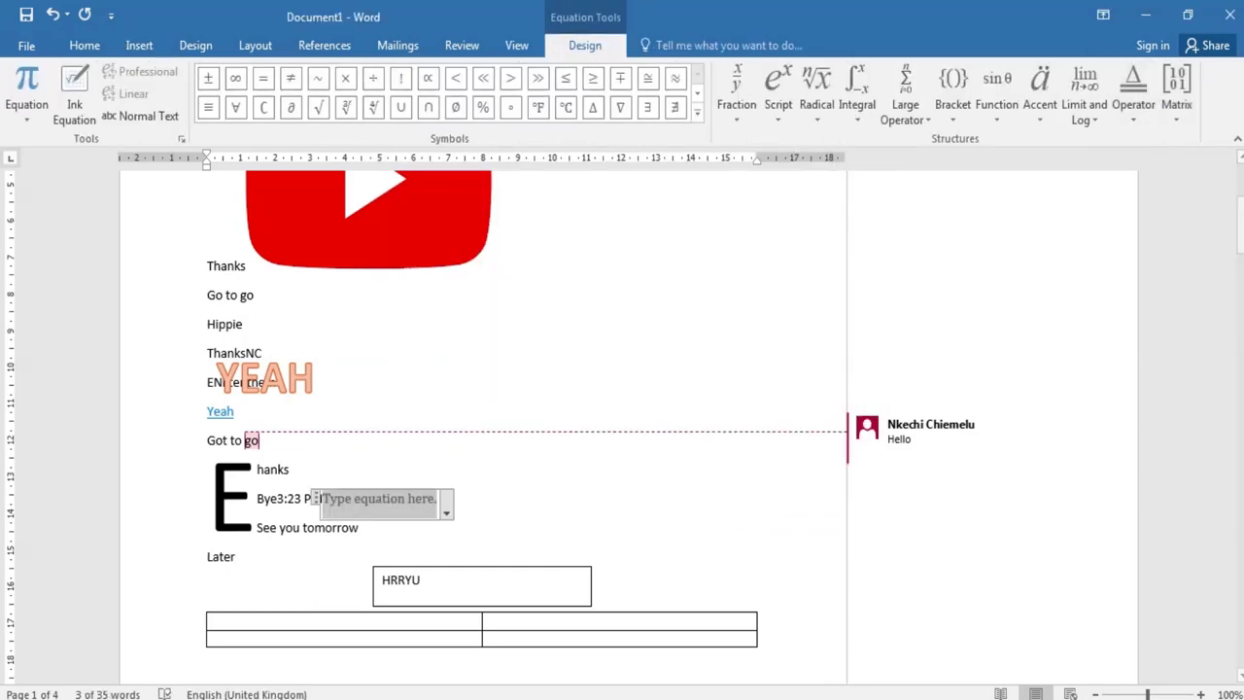
pyautogui.hotkey('ctrl', 'z')
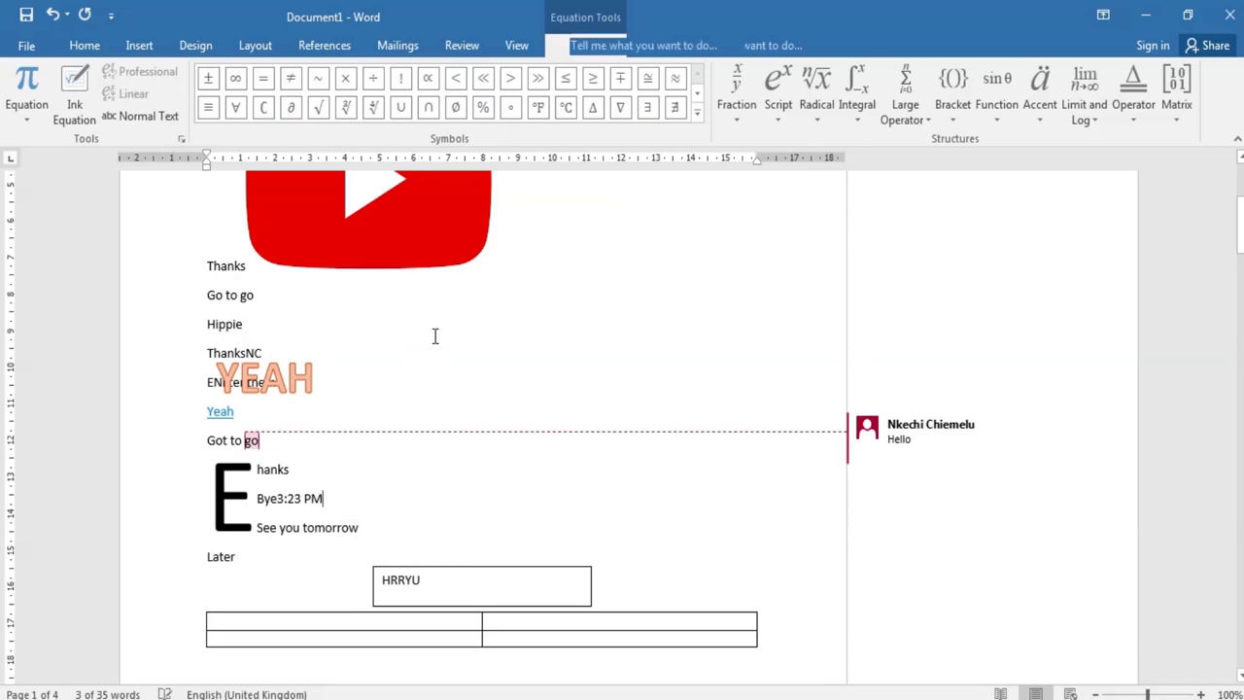
pyautogui.click(138, 47)
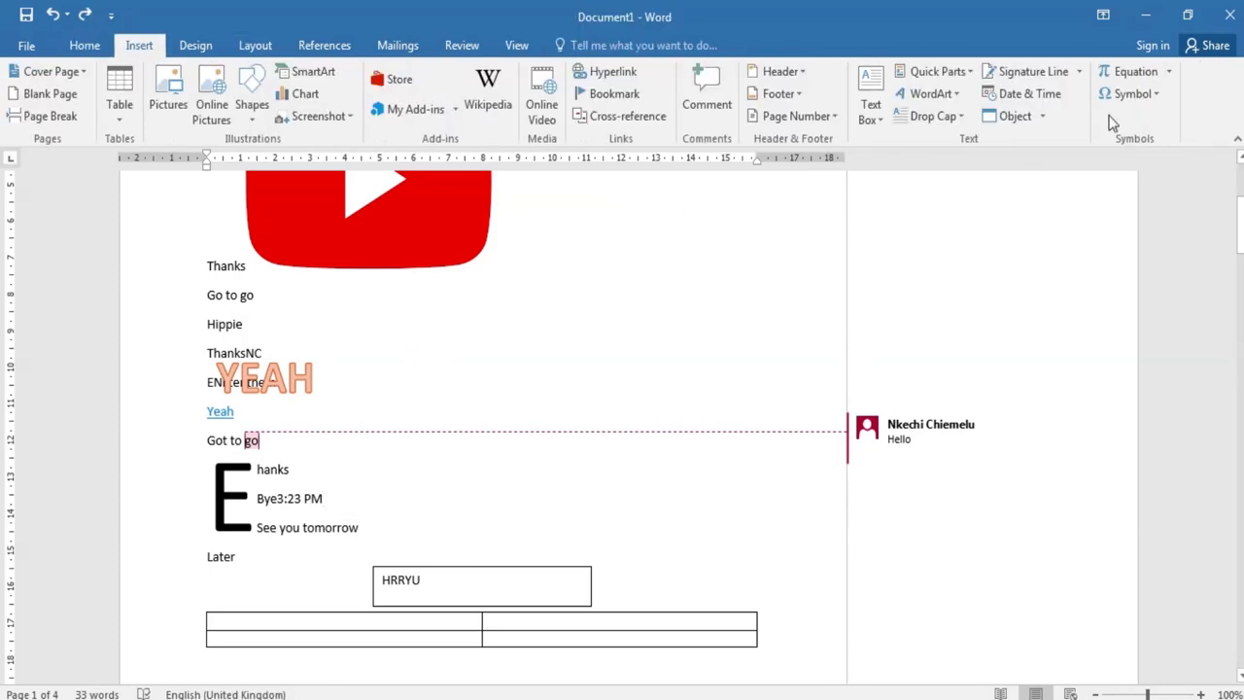
pyautogui.click(1167, 72)
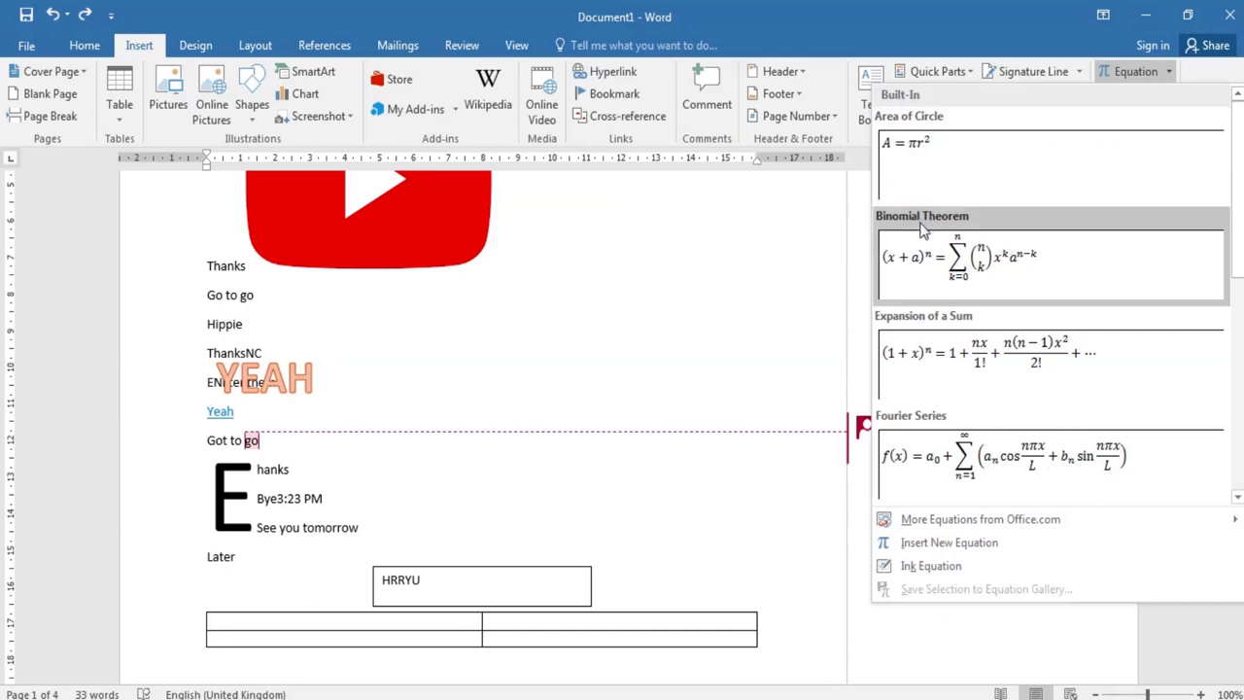
pyautogui.click(1165, 68)
pyautogui.click(1165, 68)
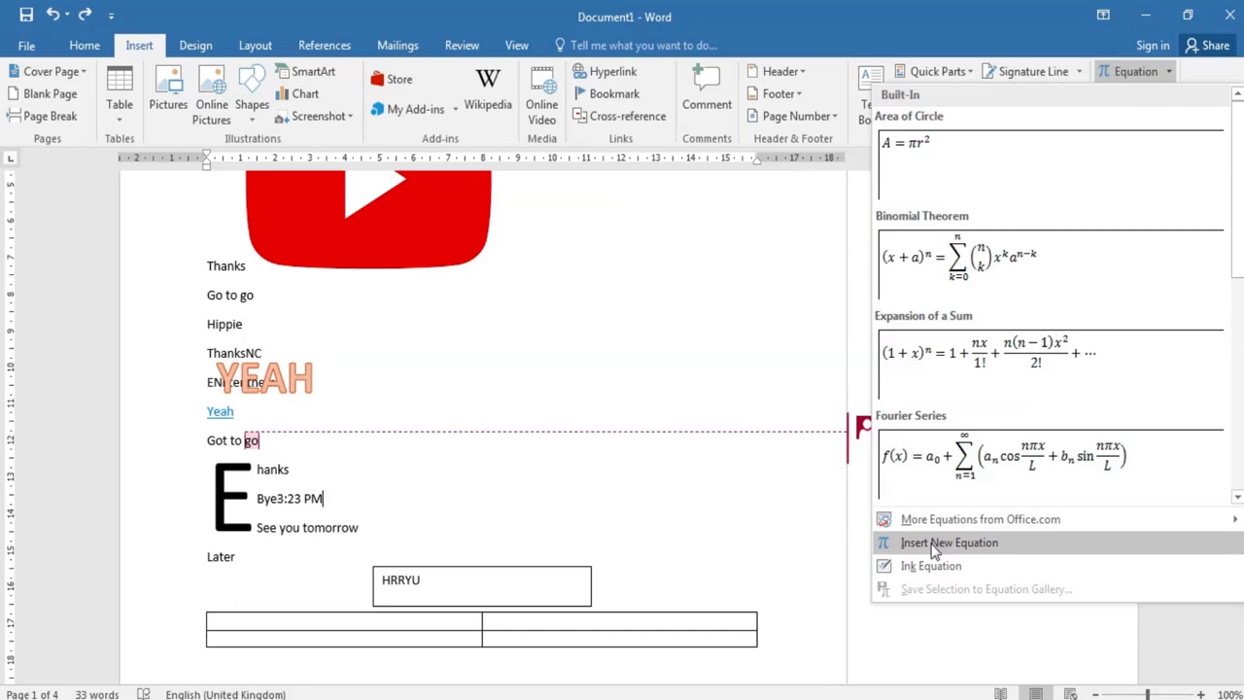
pyautogui.click(1158, 64)
pyautogui.click(1158, 64)
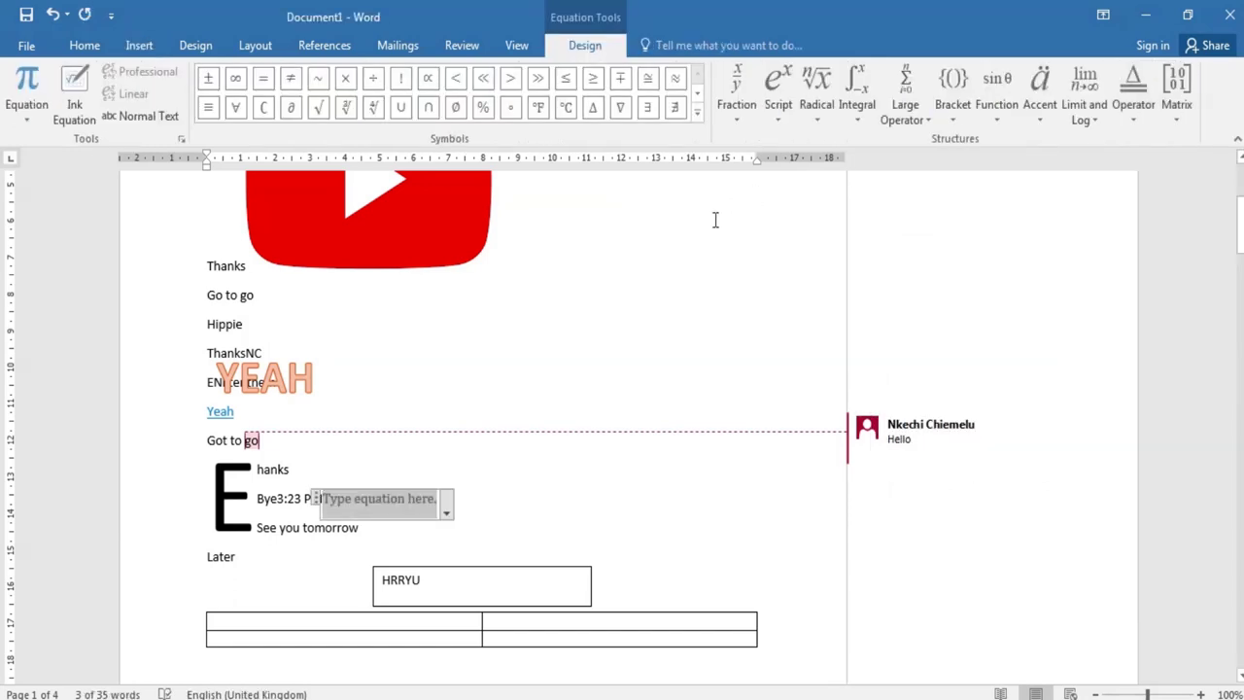
pyautogui.click(141, 46)
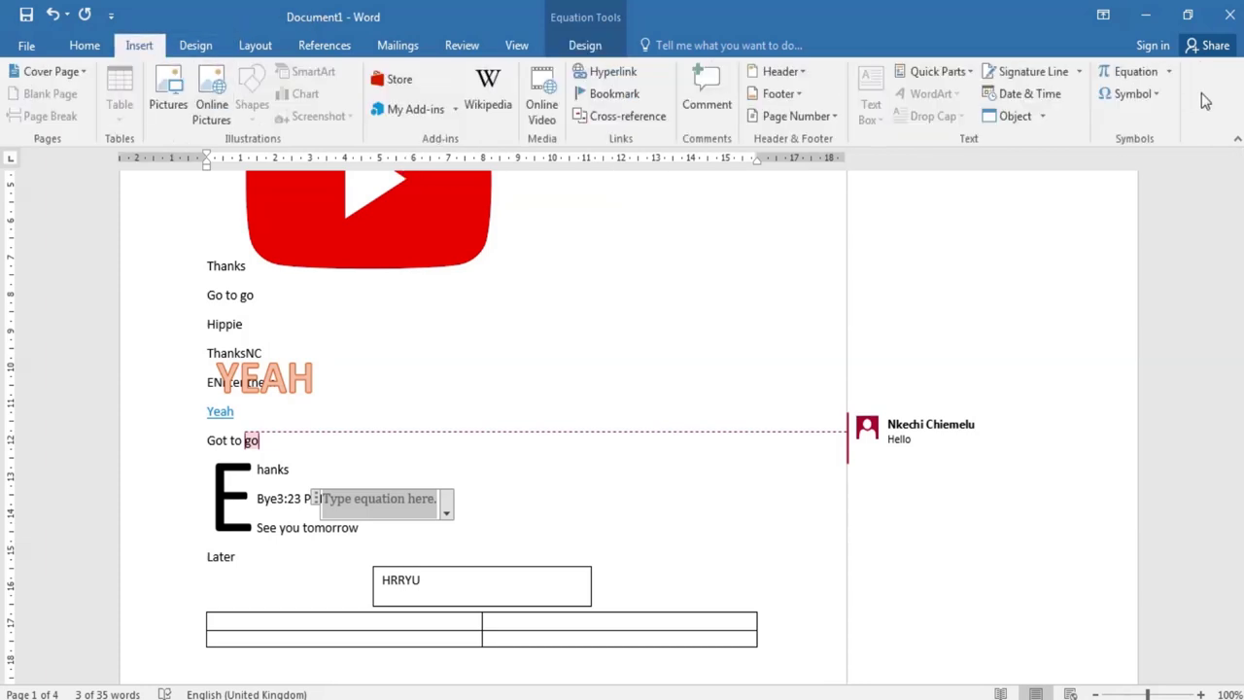
pyautogui.click(1154, 94)
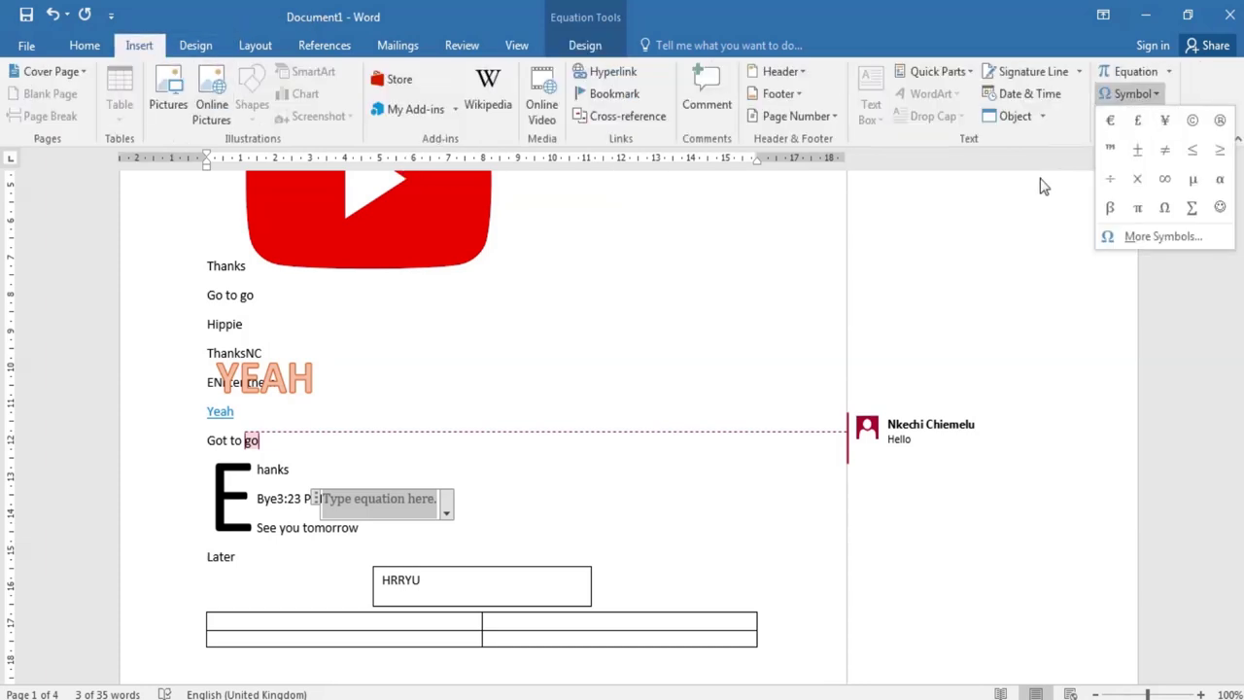
# - Fill the new equation with a ± plus-minus sign from the Symbol gallery
pyautogui.click(1139, 155)
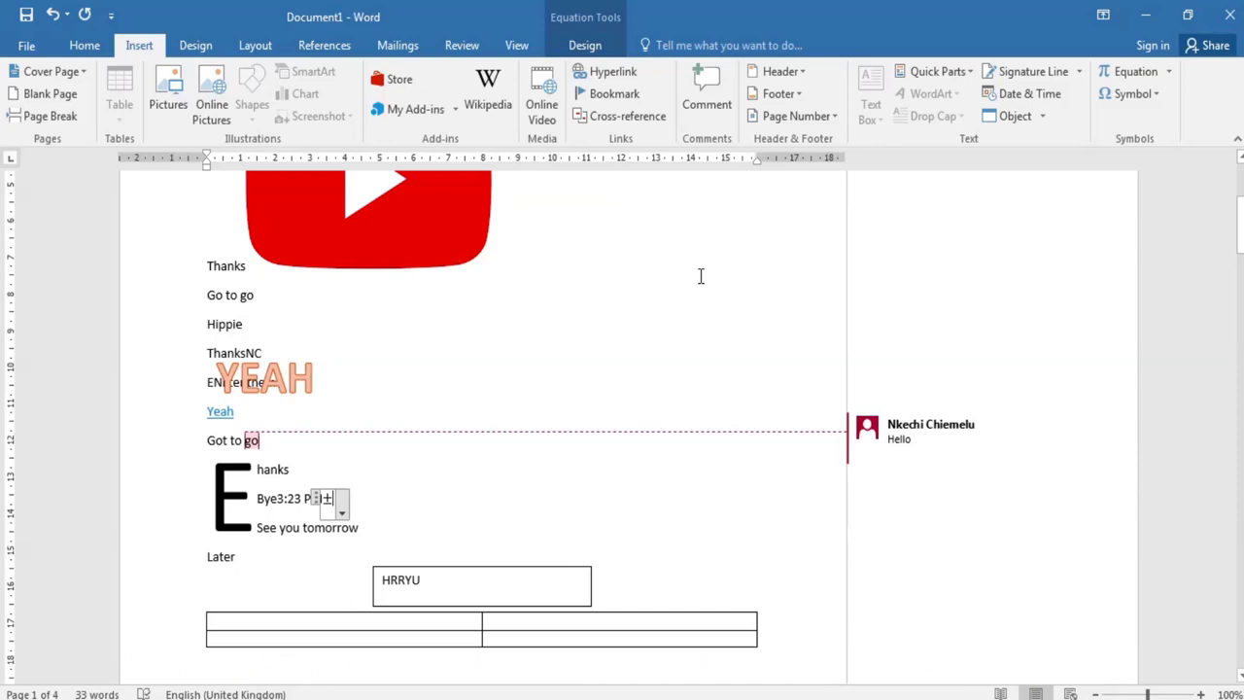